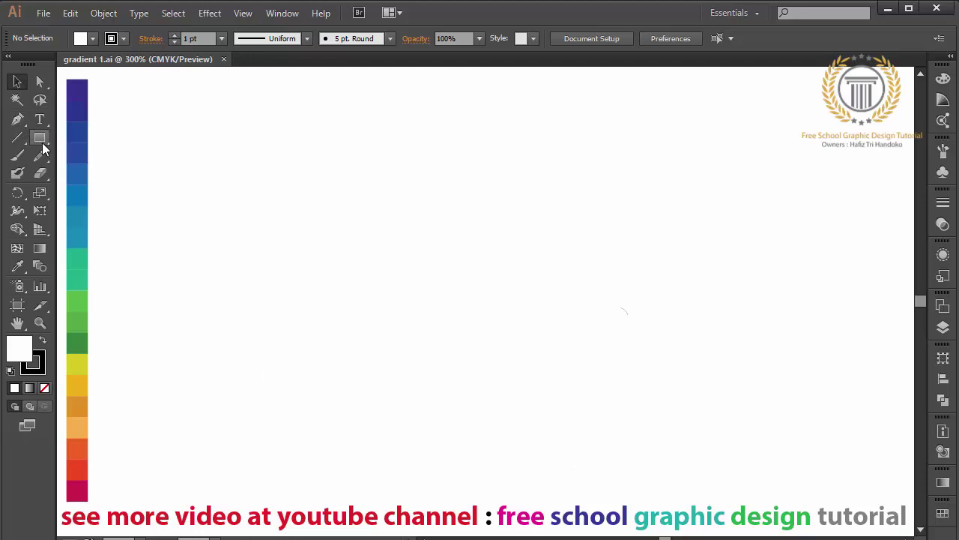
Step: Draw a circle near the page centre as a black outline with no fill
{"action": "left_click_drag", "start_coordinate": [45, 148], "coordinate": [93, 172]}
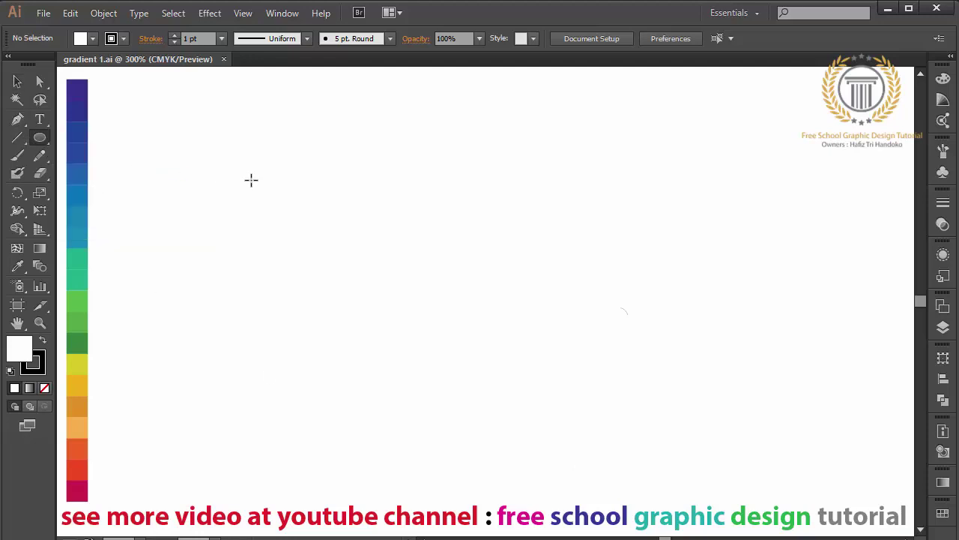
{"action": "left_click_drag", "start_coordinate": [287, 174], "coordinate": [520, 407]}
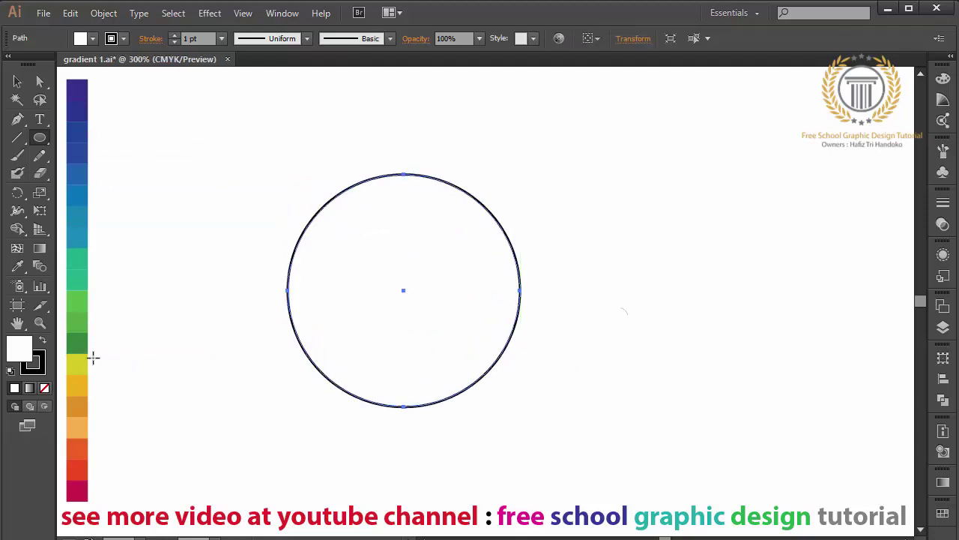
{"action": "left_click", "coordinate": [44, 387]}
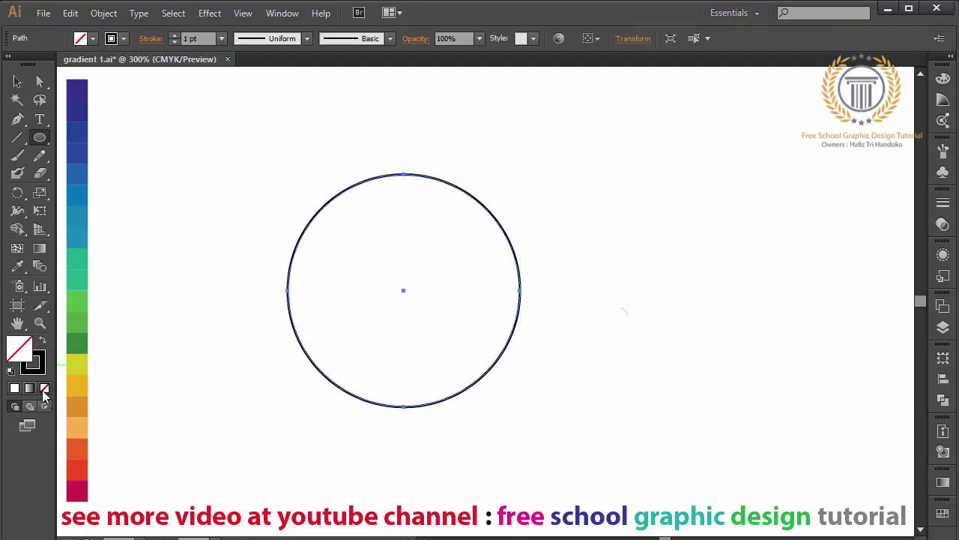
{"action": "left_click", "coordinate": [43, 339]}
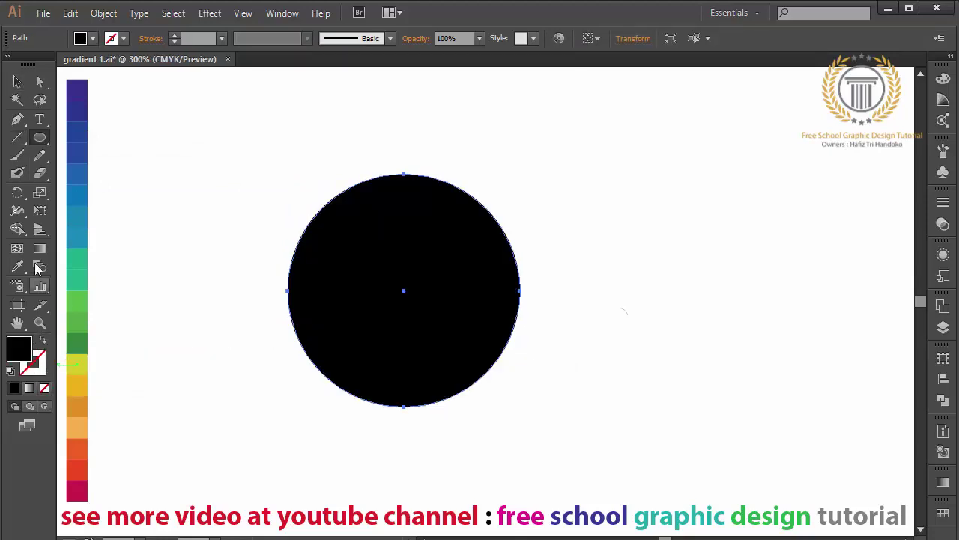
{"action": "left_click", "coordinate": [17, 81]}
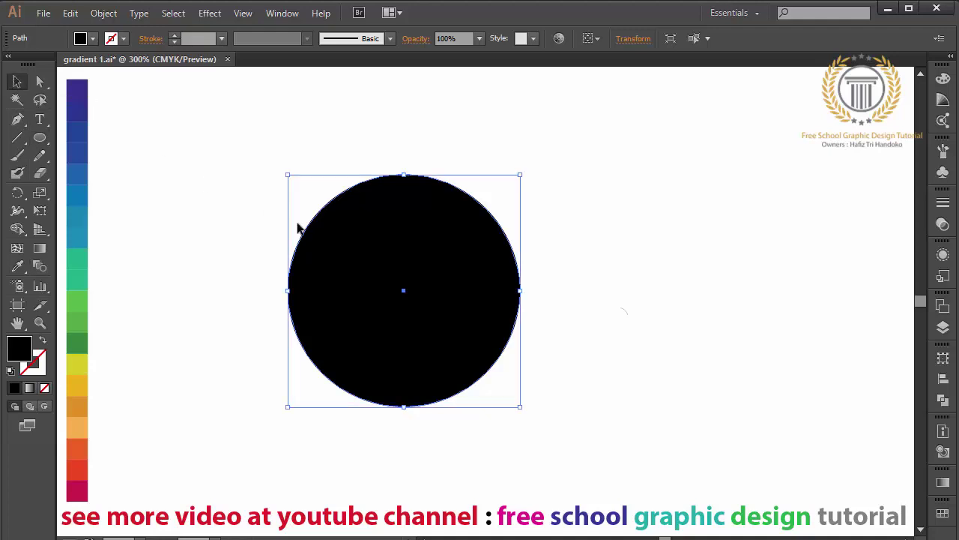
{"action": "left_click", "coordinate": [42, 341]}
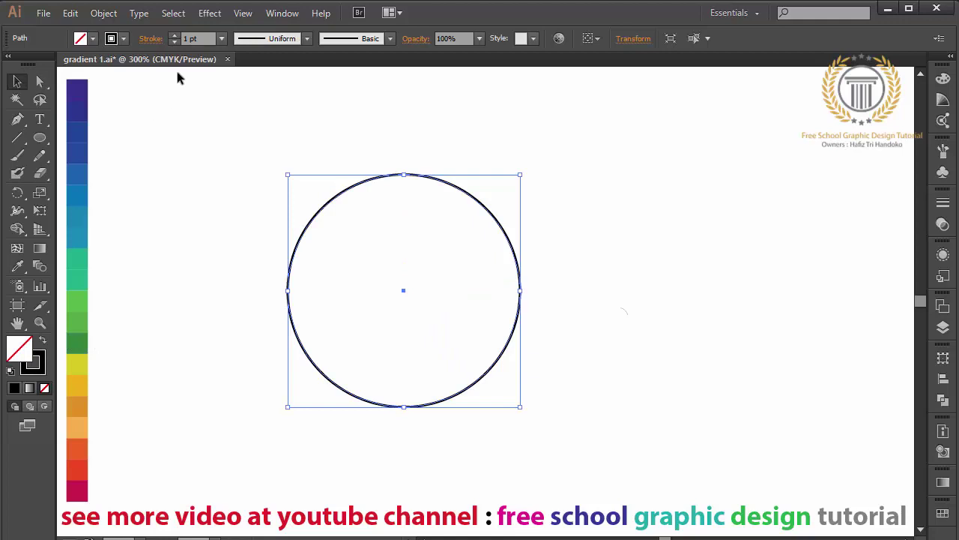
Step: Shrink the circle to a small size and give its outline a 2 pt weight
{"action": "left_click", "coordinate": [222, 39]}
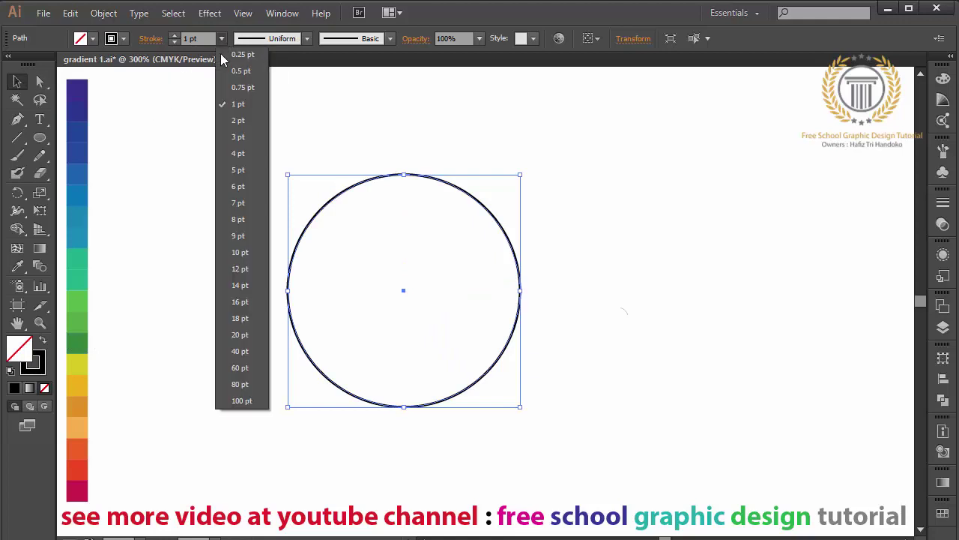
{"action": "left_click", "coordinate": [236, 144]}
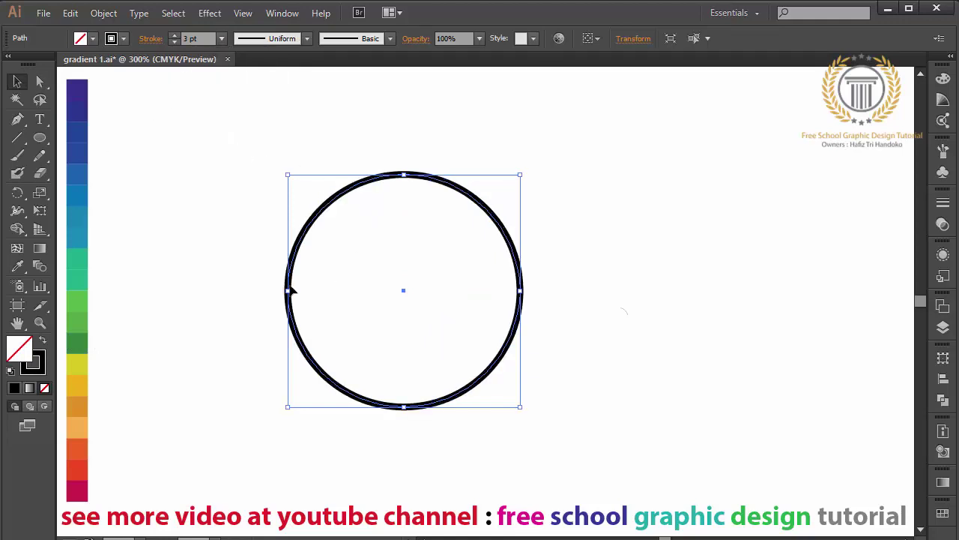
{"action": "left_click", "coordinate": [219, 40]}
{"action": "left_click", "coordinate": [242, 105]}
{"action": "left_click_drag", "start_coordinate": [291, 291], "coordinate": [444, 291]}
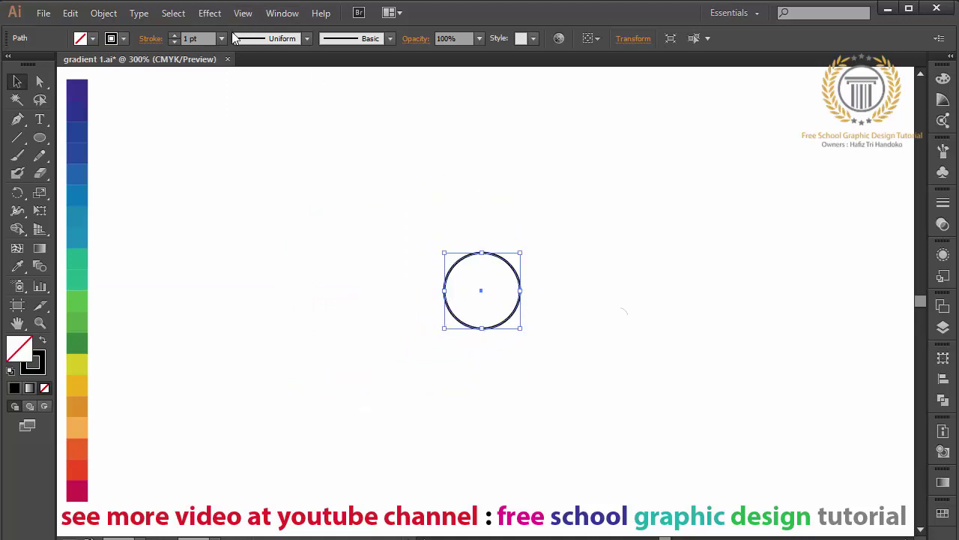
{"action": "left_click", "coordinate": [223, 38]}
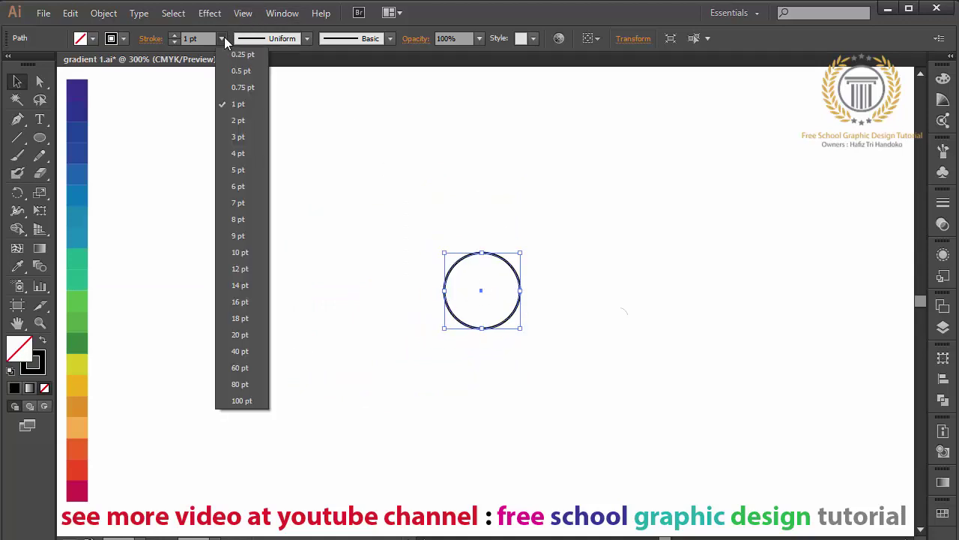
{"action": "left_click", "coordinate": [257, 123]}
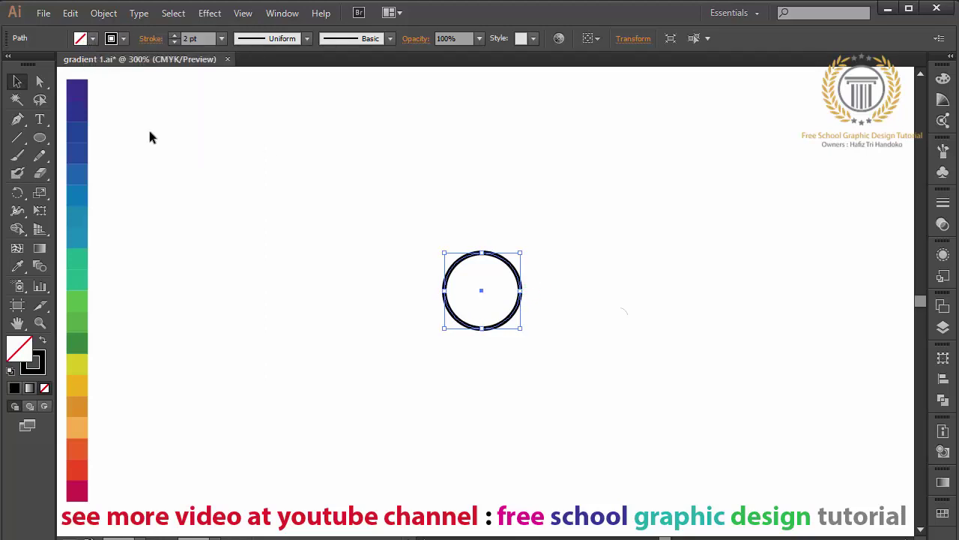
Step: Fill the circle with pure white in the Color Picker
{"action": "double_click", "coordinate": [21, 347]}
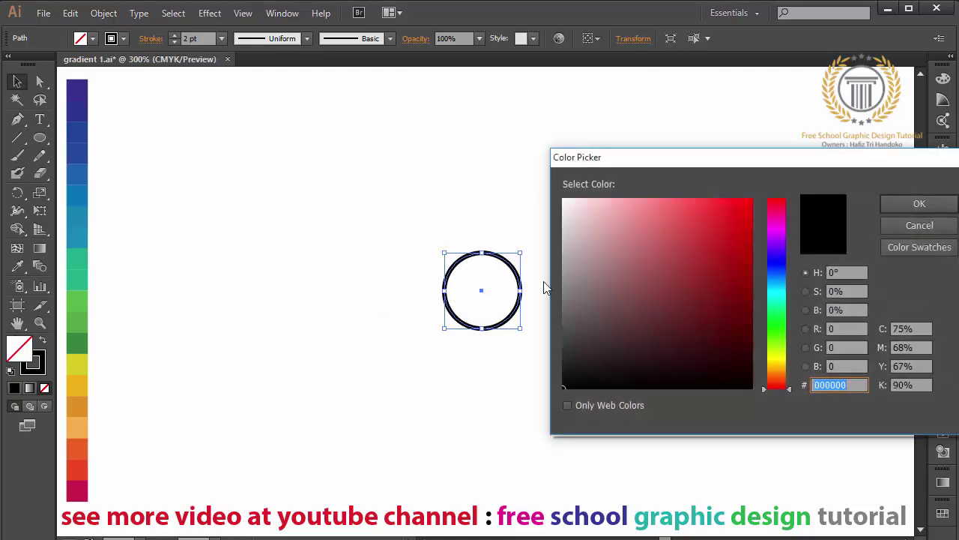
{"action": "left_click", "coordinate": [581, 227]}
{"action": "left_click_drag", "start_coordinate": [557, 187], "coordinate": [562, 198]}
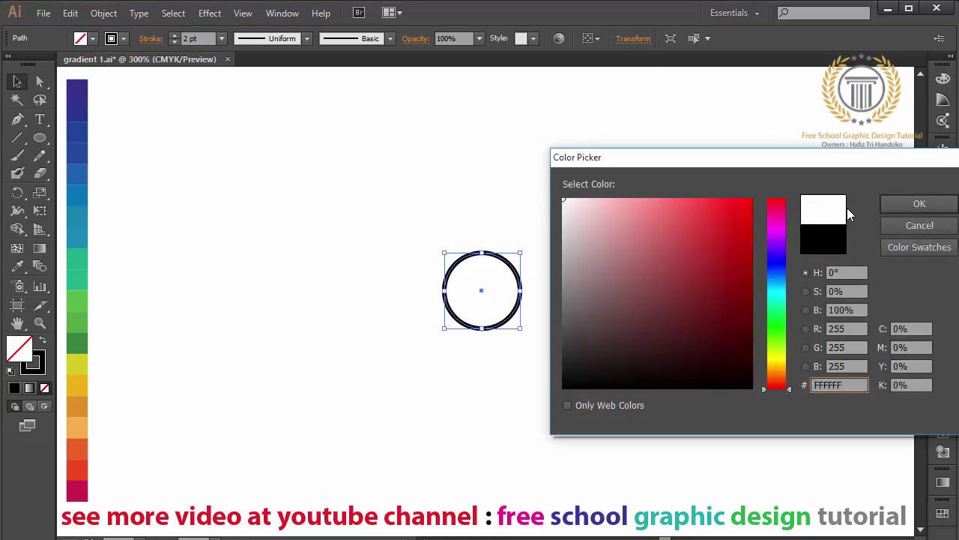
{"action": "left_click", "coordinate": [920, 203]}
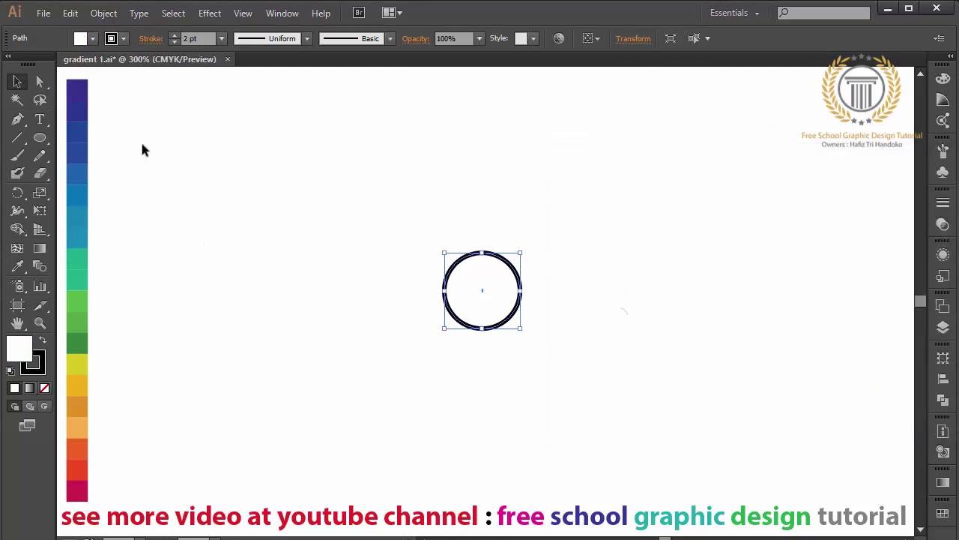
Step: Expand the circle's outline into a shape and ungroup its parts
{"action": "left_click", "coordinate": [105, 14]}
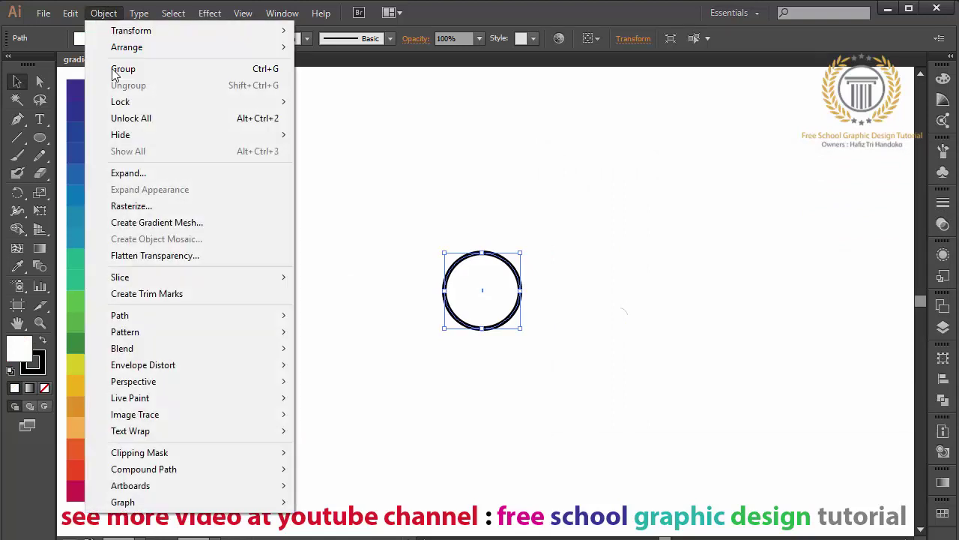
{"action": "left_click", "coordinate": [150, 173]}
{"action": "key", "text": "Return"}
{"action": "right_click", "coordinate": [482, 291]}
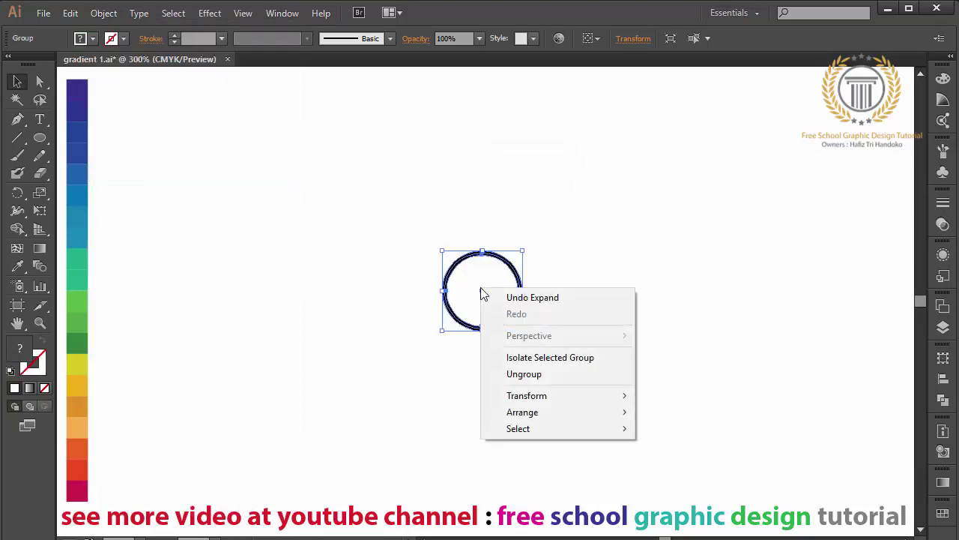
{"action": "left_click", "coordinate": [517, 373]}
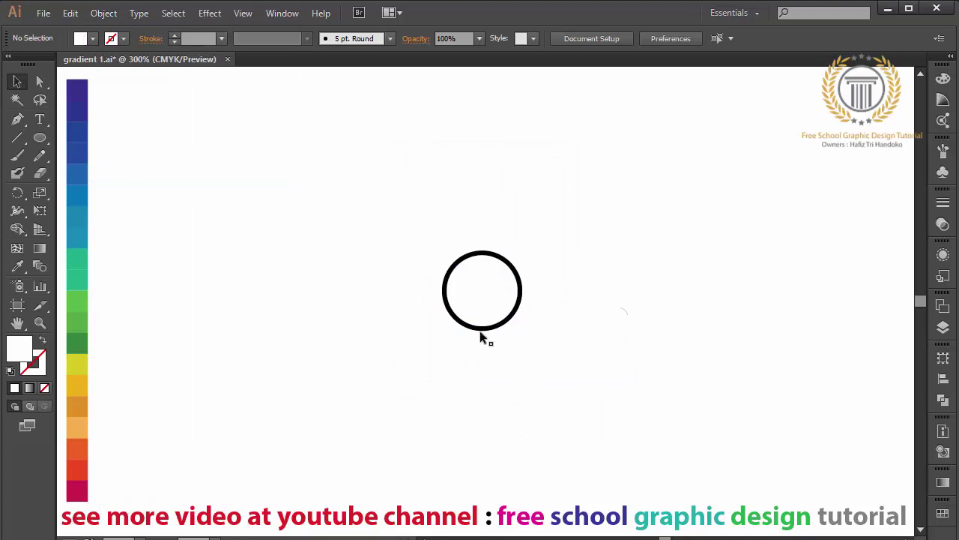
{"action": "left_click_drag", "start_coordinate": [554, 327], "coordinate": [490, 266]}
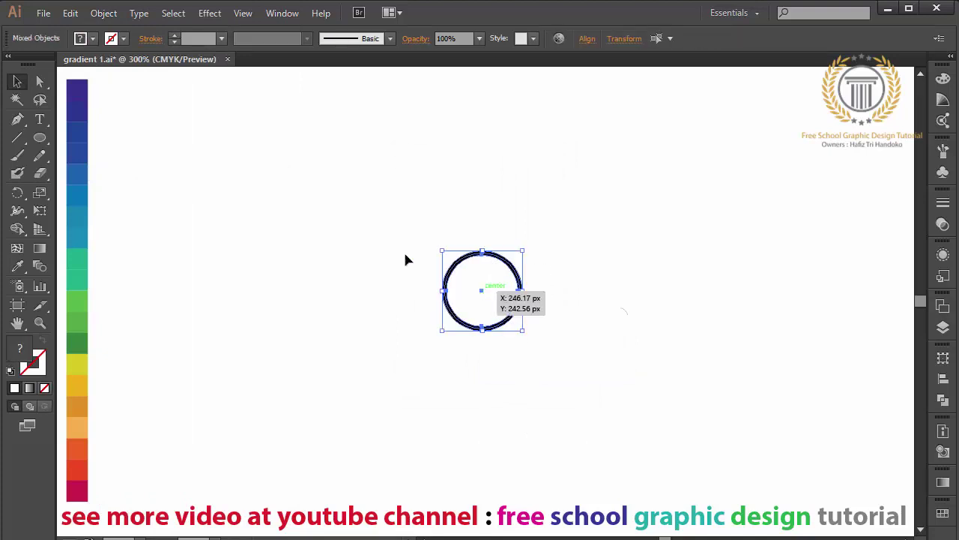
Step: Copy the circle, paste it in front, and move the copy to touch the original's left side
{"action": "left_click", "coordinate": [70, 13]}
{"action": "left_click", "coordinate": [94, 85]}
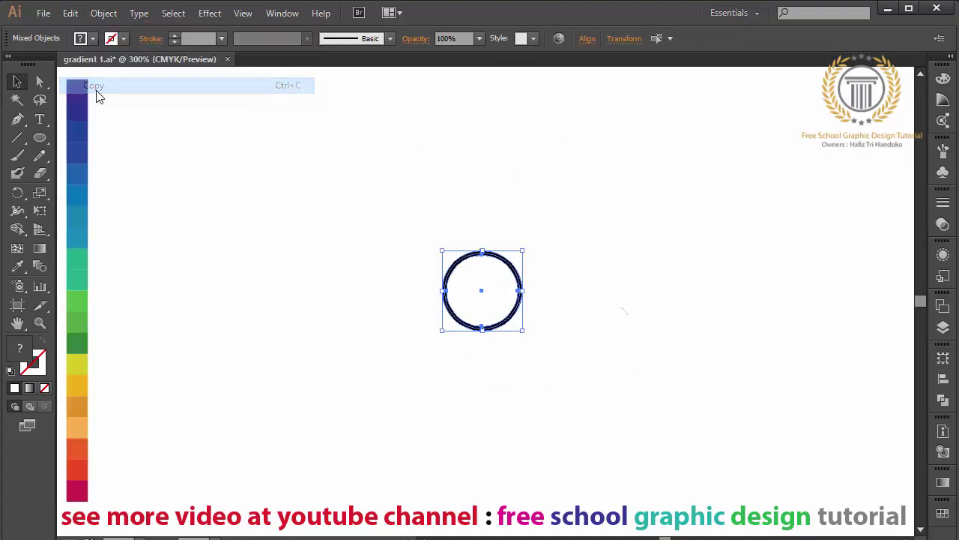
{"action": "left_click", "coordinate": [70, 13]}
{"action": "left_click", "coordinate": [128, 126]}
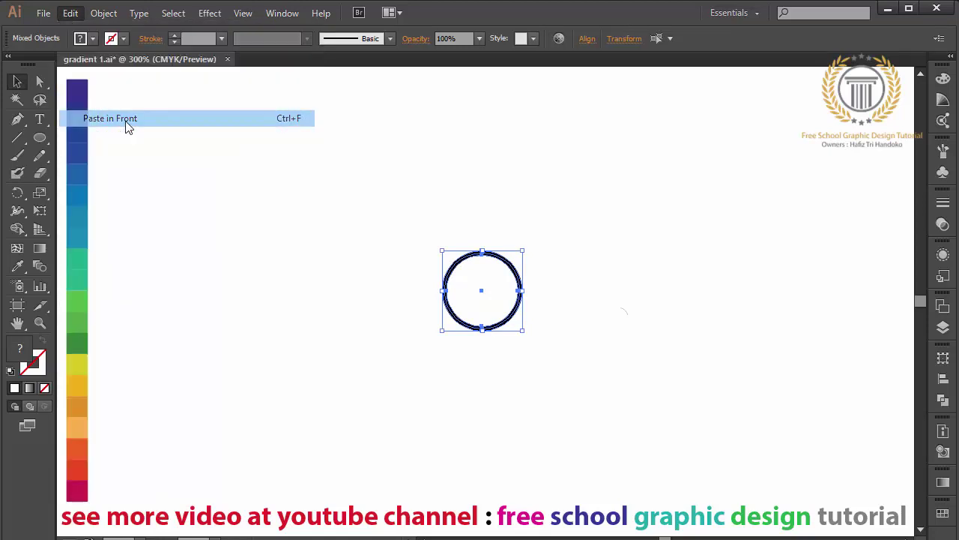
{"action": "left_click_drag", "start_coordinate": [485, 300], "coordinate": [407, 296]}
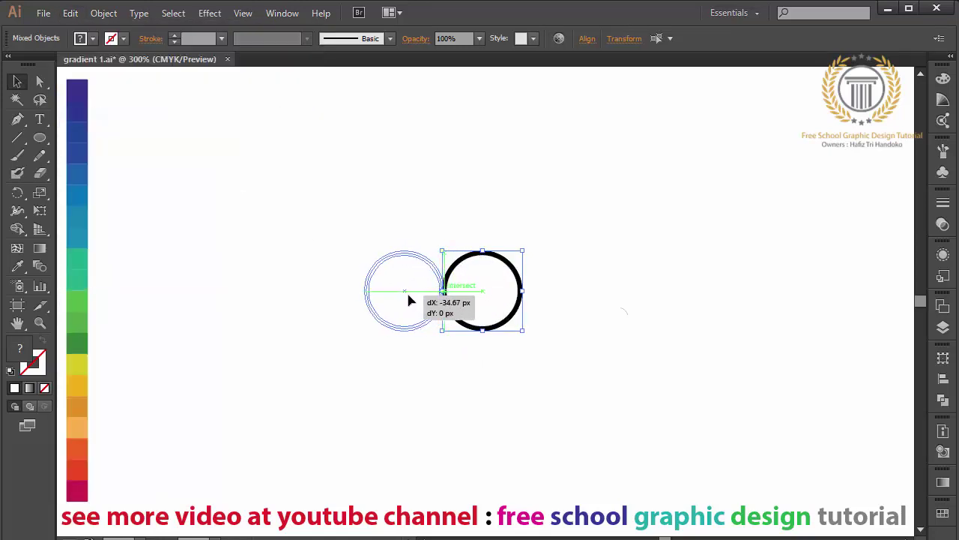
{"action": "left_click_drag", "start_coordinate": [407, 297], "coordinate": [407, 298]}
{"action": "left_click", "coordinate": [491, 366]}
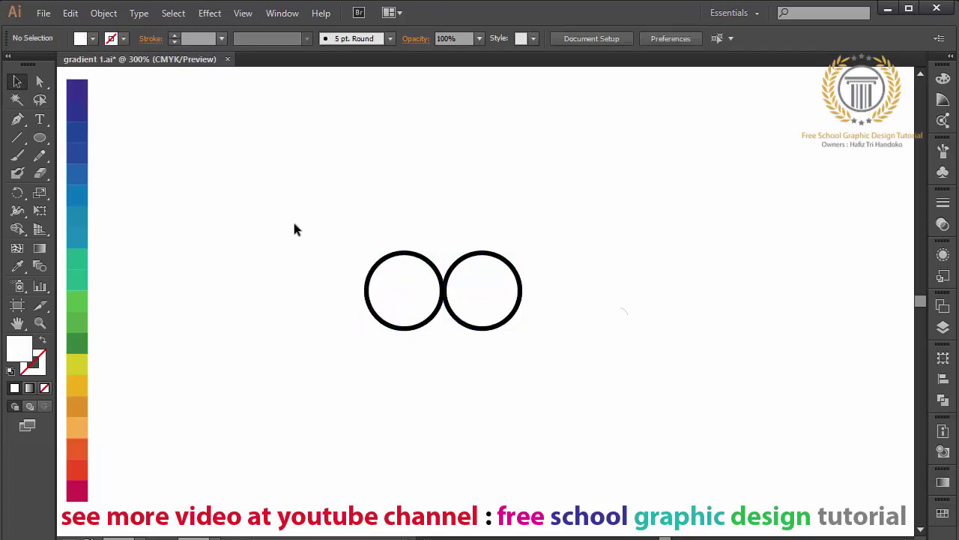
Step: Draw a closed four-point diamond with the Pen tool between the circles' lower edges
{"action": "left_click", "coordinate": [17, 119]}
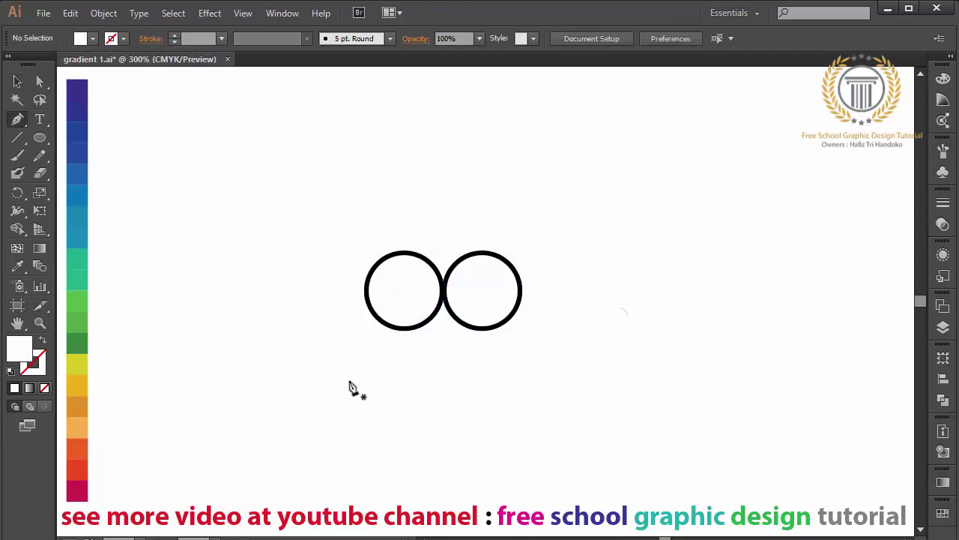
{"action": "left_click", "coordinate": [425, 325]}
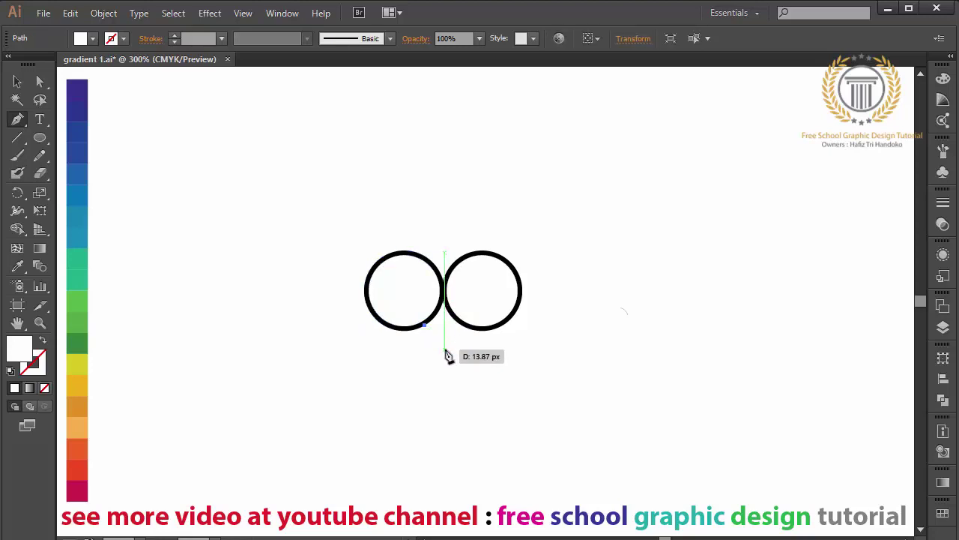
{"action": "left_click", "coordinate": [444, 348]}
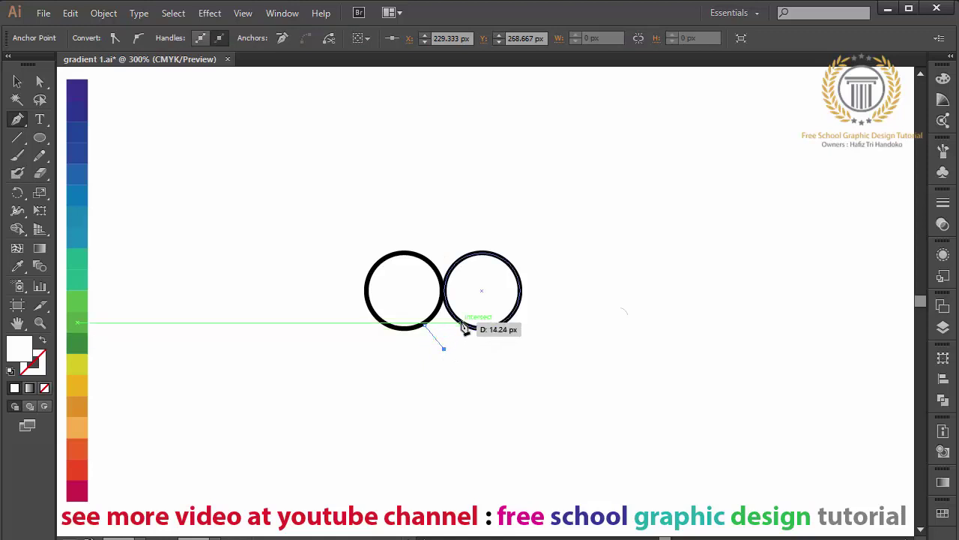
{"action": "left_click", "coordinate": [462, 325]}
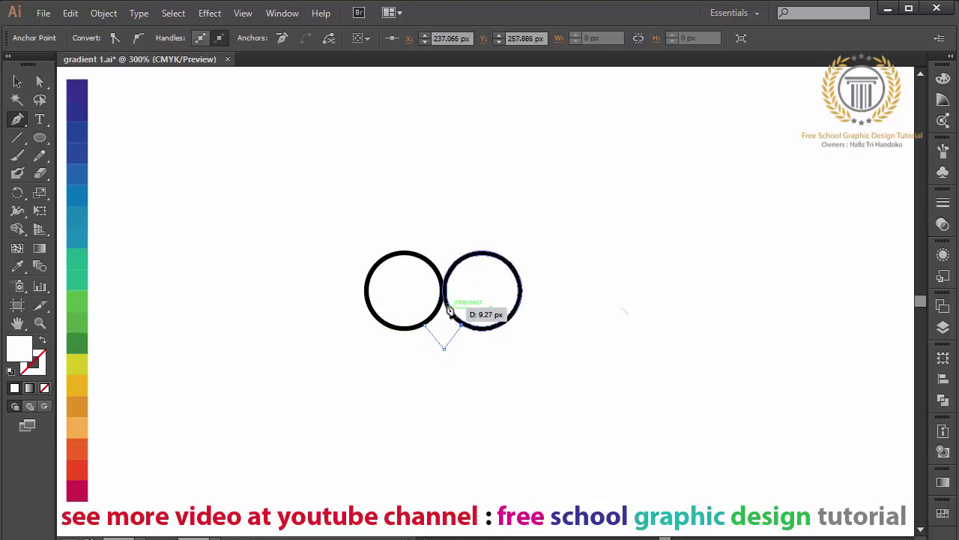
{"action": "left_click", "coordinate": [443, 301]}
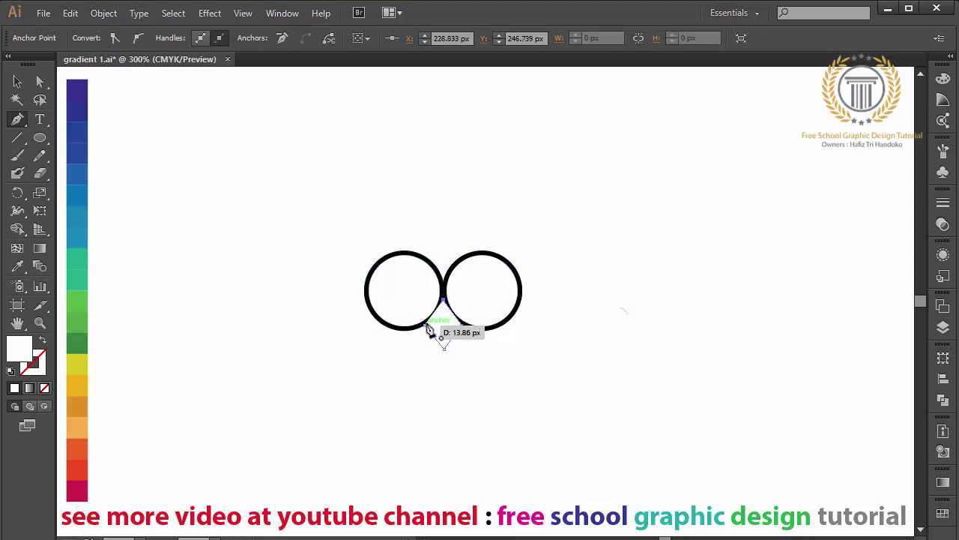
{"action": "left_click", "coordinate": [424, 328]}
{"action": "left_click", "coordinate": [17, 81]}
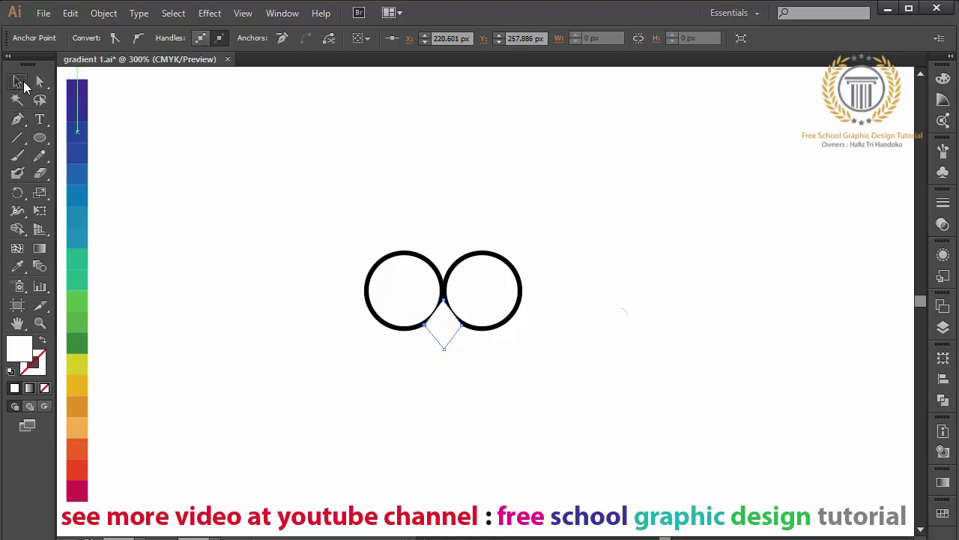
{"action": "mouse_move", "coordinate": [550, 217]}
{"action": "left_mouse_down"}
{"action": "mouse_move", "coordinate": [446, 255]}
{"action": "mouse_move", "coordinate": [405, 282]}
{"action": "left_mouse_up"}
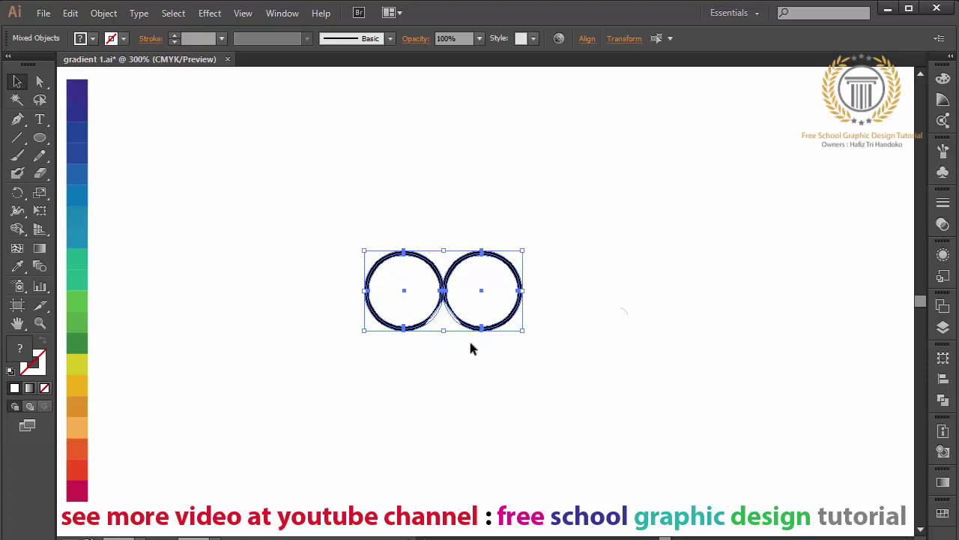
{"action": "left_click_drag", "start_coordinate": [444, 330], "coordinate": [449, 347]}
Step: Give the diamond a bright, fully saturated orange fill in the Color Picker
{"action": "left_click", "coordinate": [452, 352]}
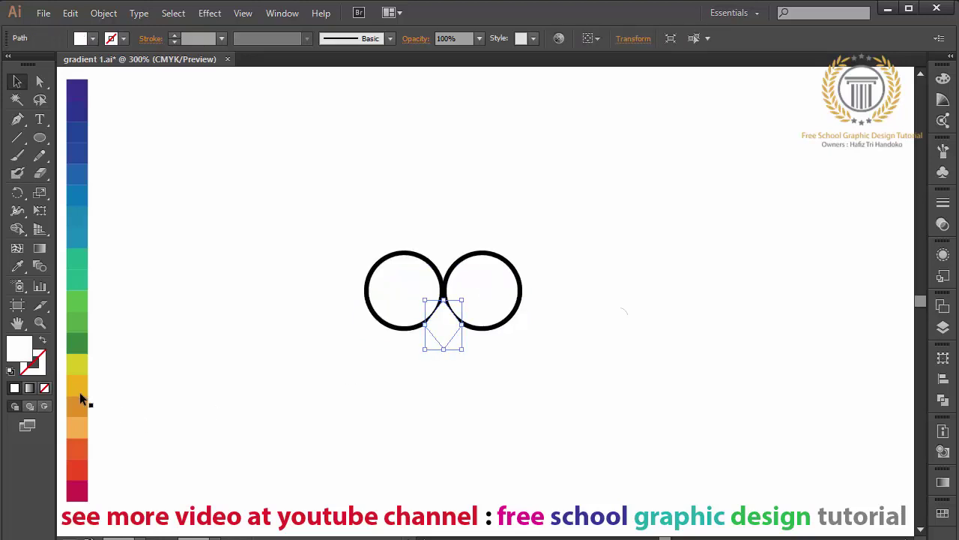
{"action": "double_click", "coordinate": [23, 359]}
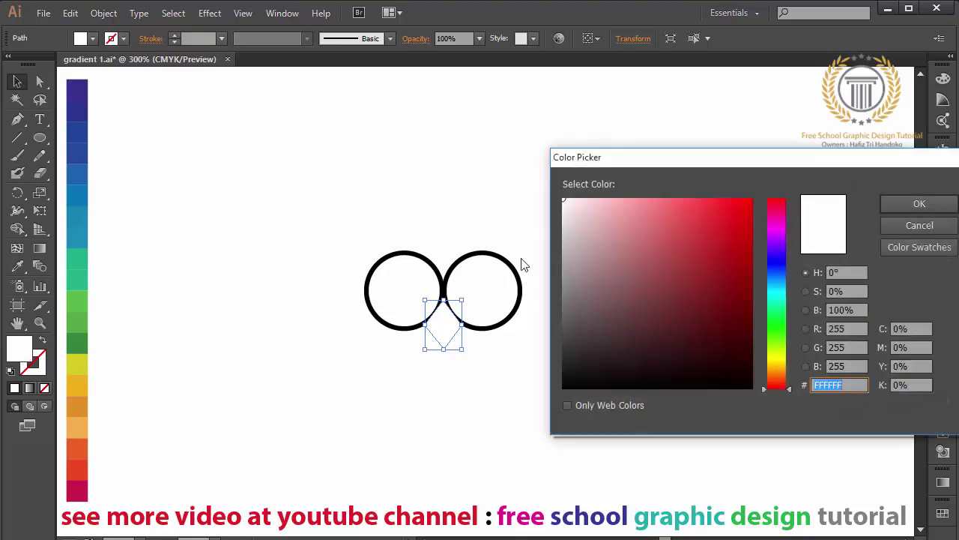
{"action": "left_click_drag", "start_coordinate": [697, 285], "coordinate": [756, 273]}
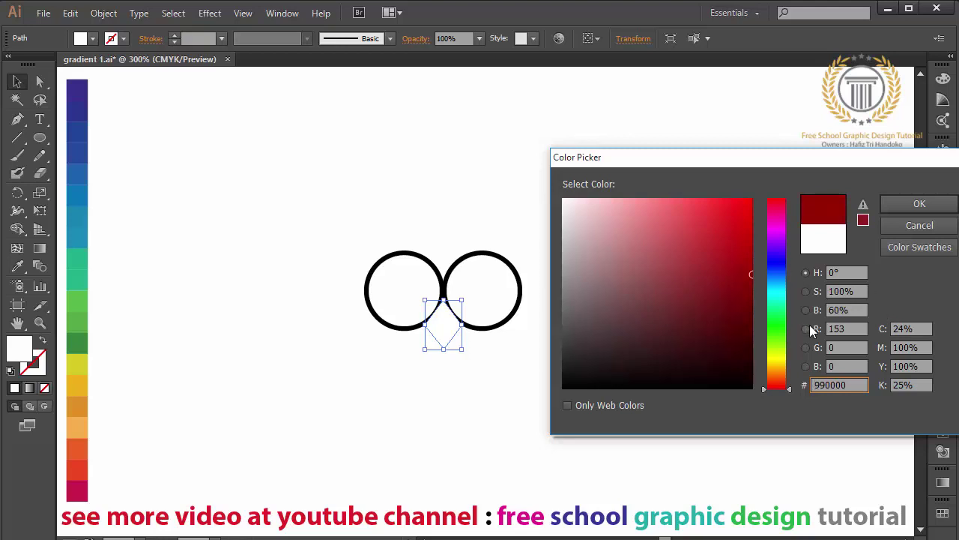
{"action": "left_click", "coordinate": [784, 340]}
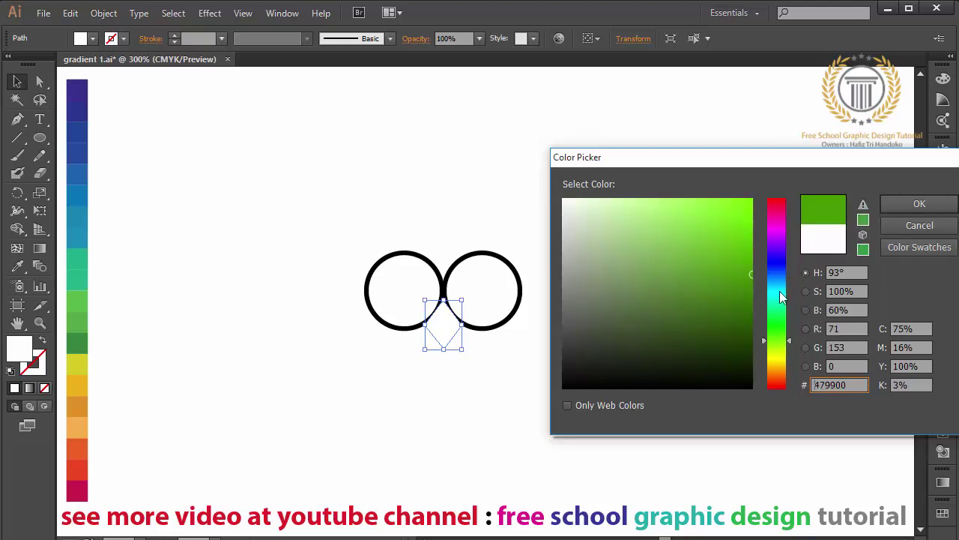
{"action": "left_click", "coordinate": [776, 361]}
{"action": "left_click_drag", "start_coordinate": [775, 365], "coordinate": [777, 368]}
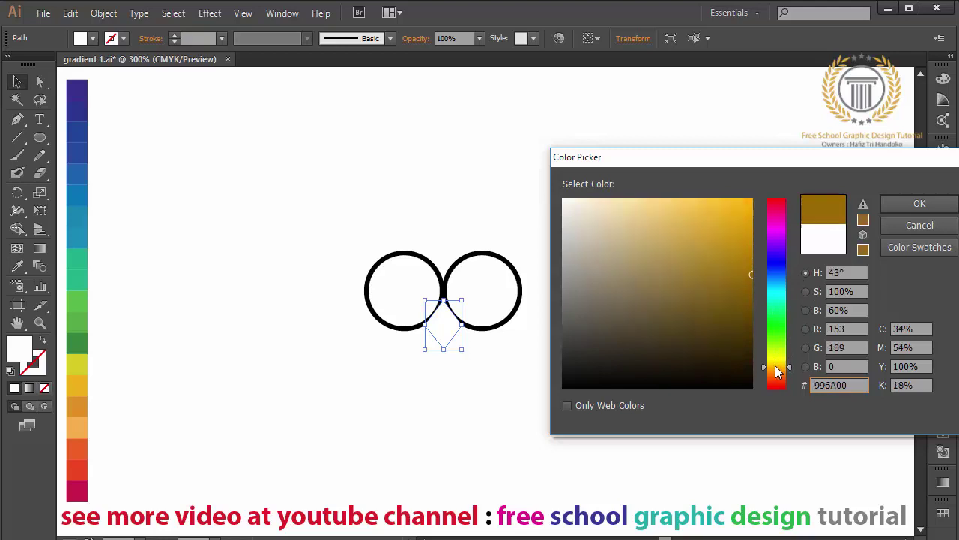
{"action": "left_click_drag", "start_coordinate": [721, 301], "coordinate": [727, 283]}
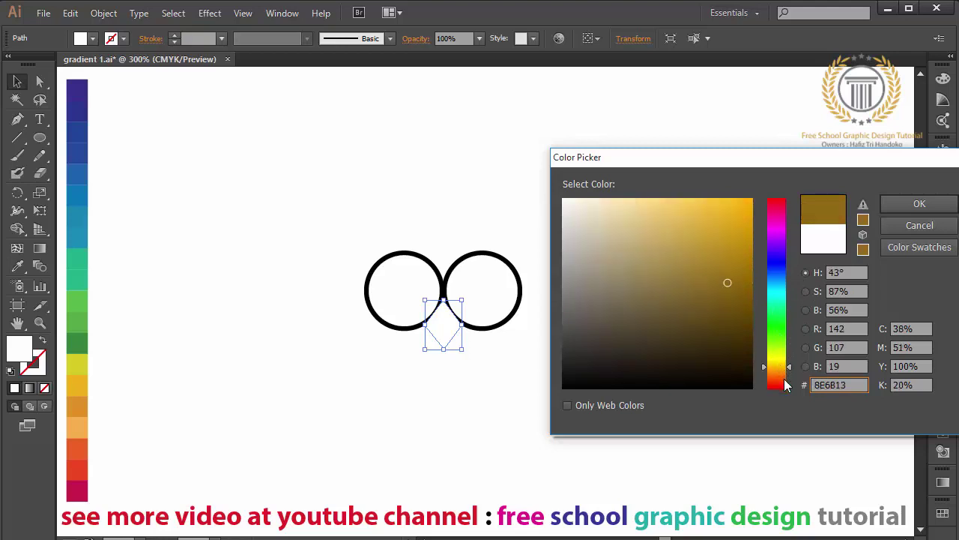
{"action": "left_click_drag", "start_coordinate": [781, 372], "coordinate": [783, 373]}
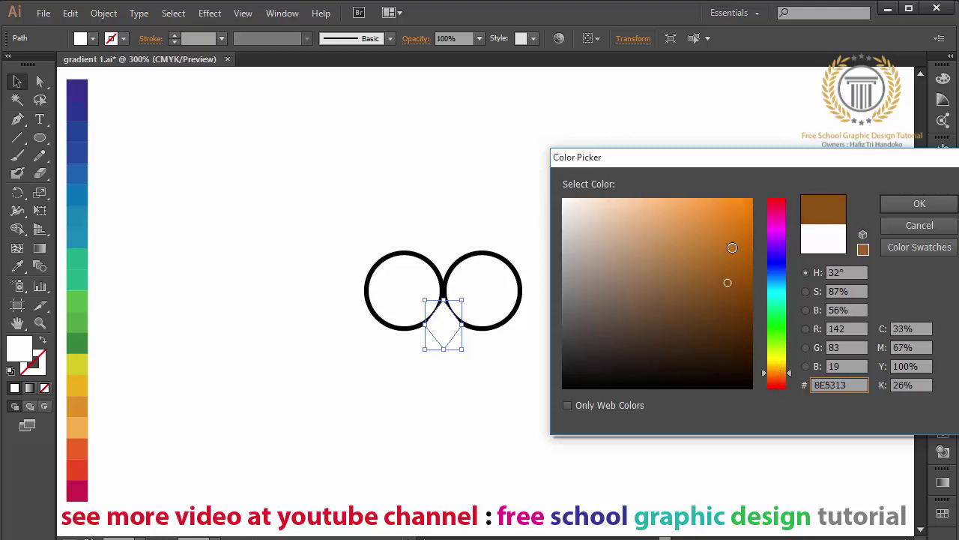
{"action": "mouse_move", "coordinate": [738, 288]}
{"action": "left_mouse_down"}
{"action": "mouse_move", "coordinate": [767, 207]}
{"action": "mouse_move", "coordinate": [769, 228]}
{"action": "left_mouse_up"}
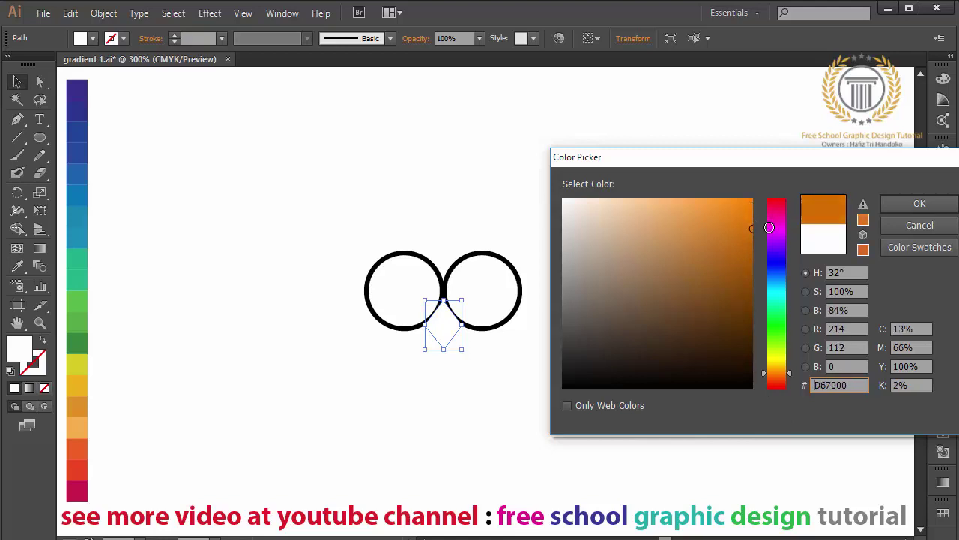
{"action": "left_click", "coordinate": [919, 206]}
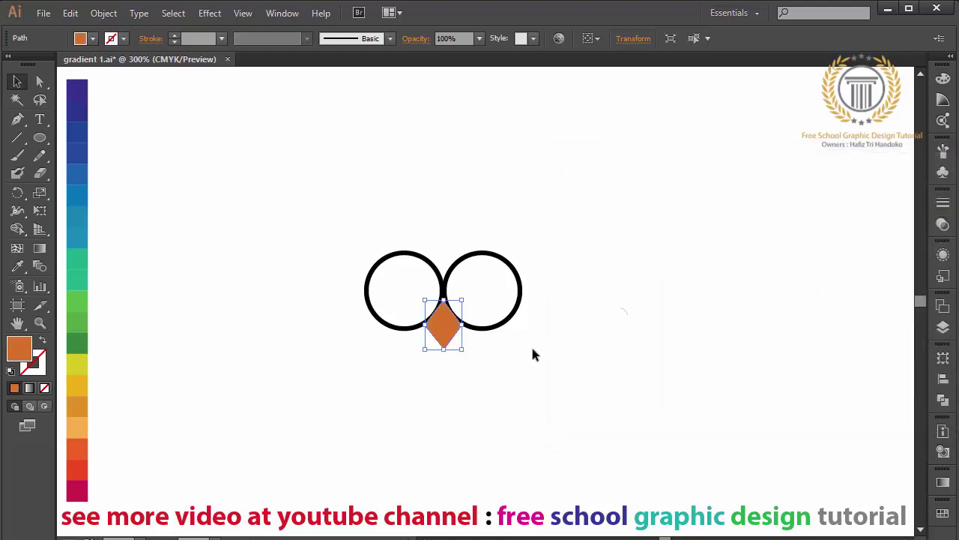
{"action": "left_click", "coordinate": [531, 344]}
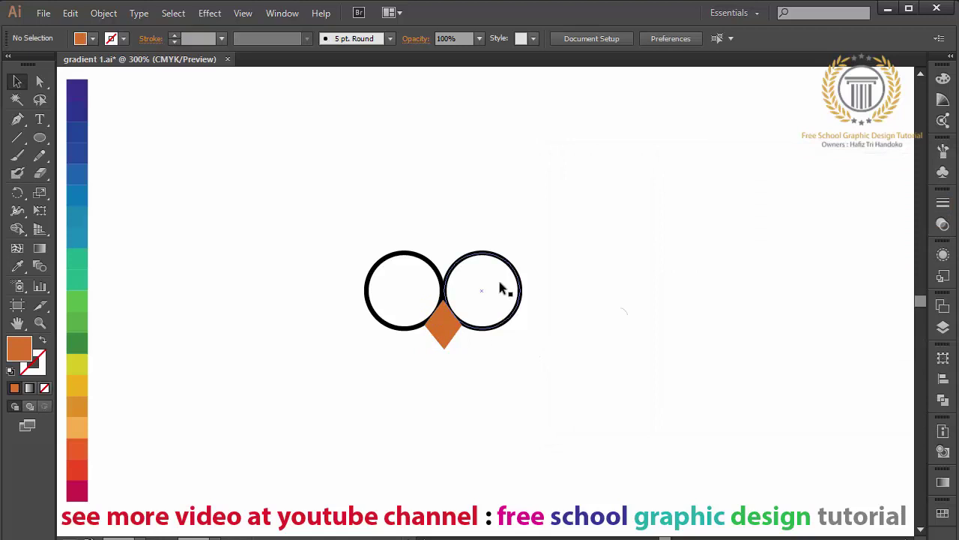
Step: Draw a small circle left of the face and a smaller circle on its top-right edge
{"action": "left_click", "coordinate": [41, 138]}
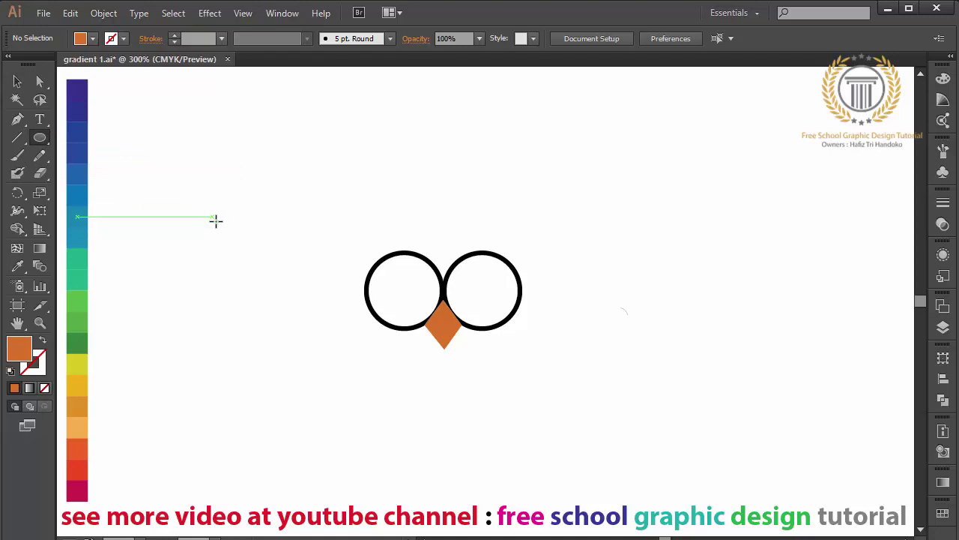
{"action": "left_click_drag", "start_coordinate": [212, 216], "coordinate": [242, 248]}
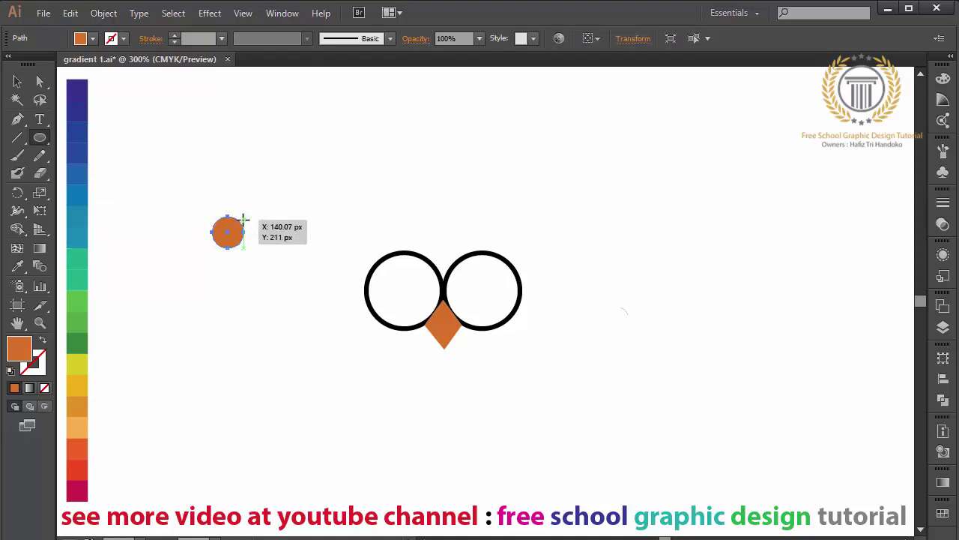
{"action": "left_click_drag", "start_coordinate": [246, 219], "coordinate": [232, 230]}
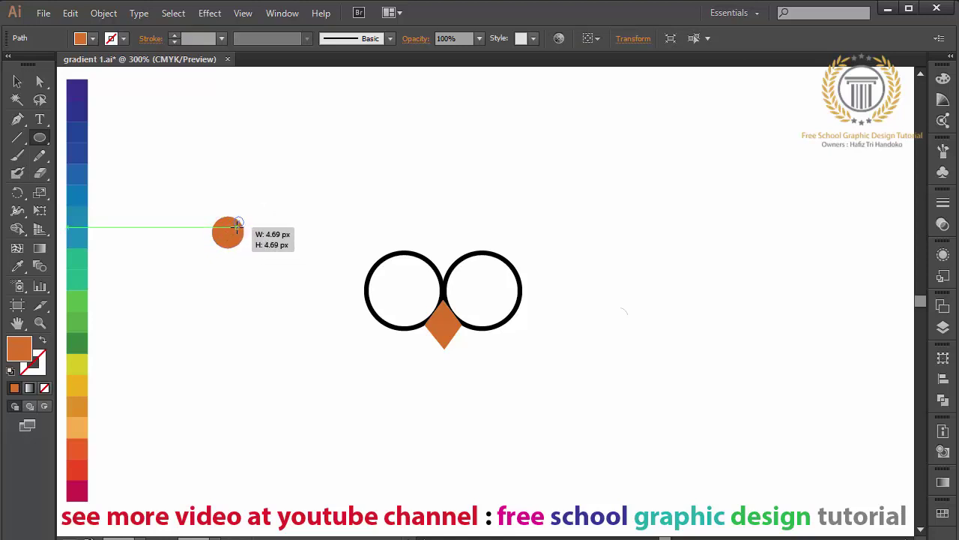
{"action": "left_click_drag", "start_coordinate": [230, 232], "coordinate": [230, 233]}
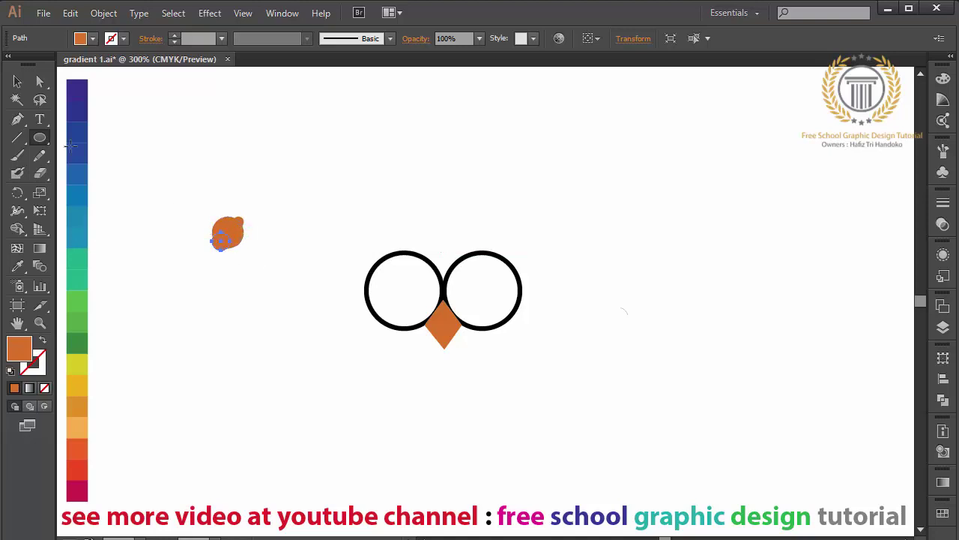
Step: Fill the two small circles white using the Eyedropper
{"action": "left_click", "coordinate": [18, 81]}
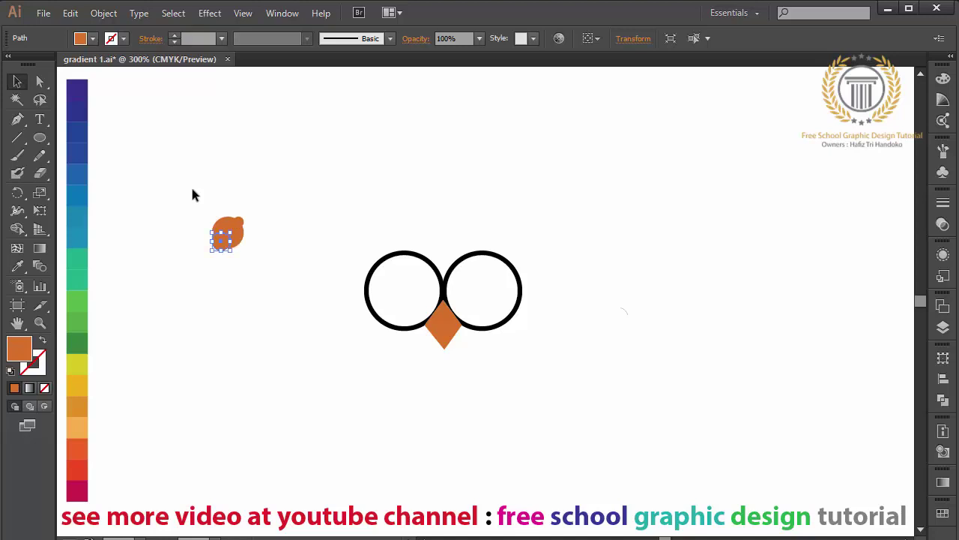
{"action": "left_click", "coordinate": [241, 220], "text": "shift"}
{"action": "left_click", "coordinate": [17, 266]}
{"action": "left_click", "coordinate": [127, 286]}
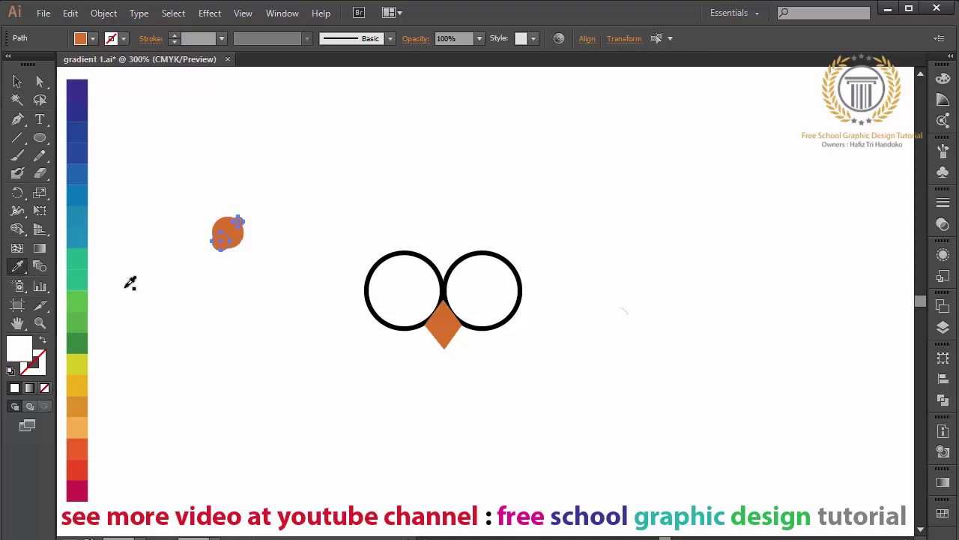
{"action": "left_click", "coordinate": [17, 80]}
{"action": "left_click", "coordinate": [135, 138]}
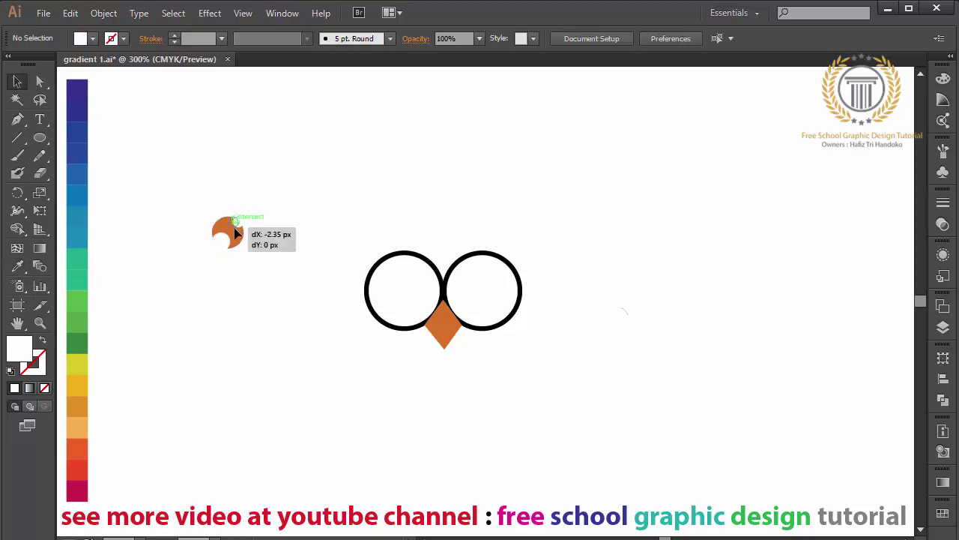
Step: Nudge the small white circles into place over the orange circle's edge, then select all three
{"action": "left_click_drag", "start_coordinate": [237, 231], "coordinate": [222, 240]}
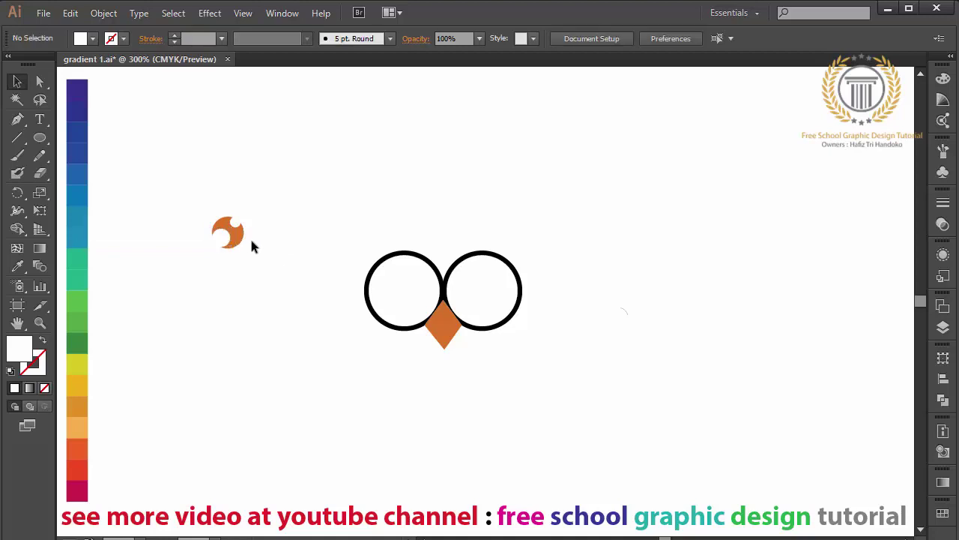
{"action": "left_click_drag", "start_coordinate": [241, 223], "coordinate": [241, 223]}
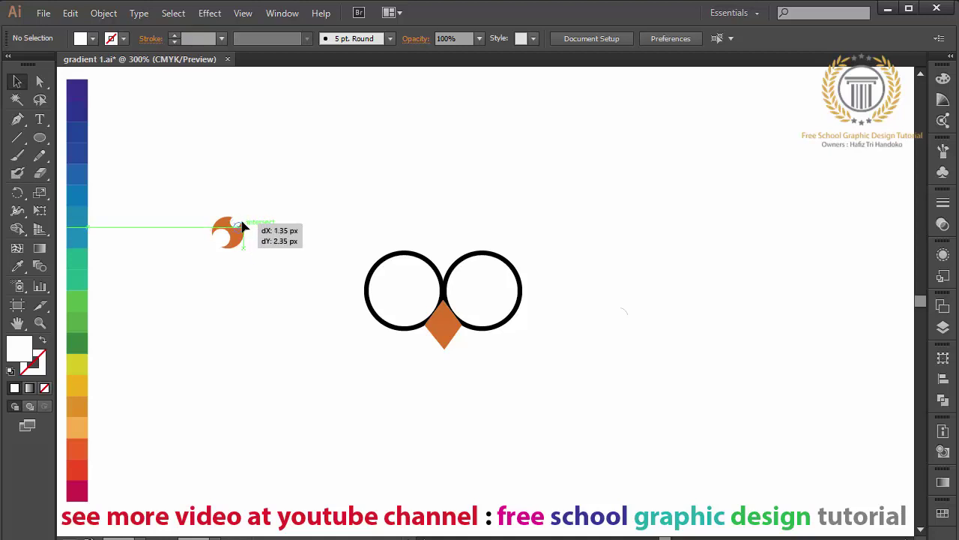
{"action": "left_click_drag", "start_coordinate": [242, 225], "coordinate": [243, 225]}
{"action": "left_click", "coordinate": [281, 231]}
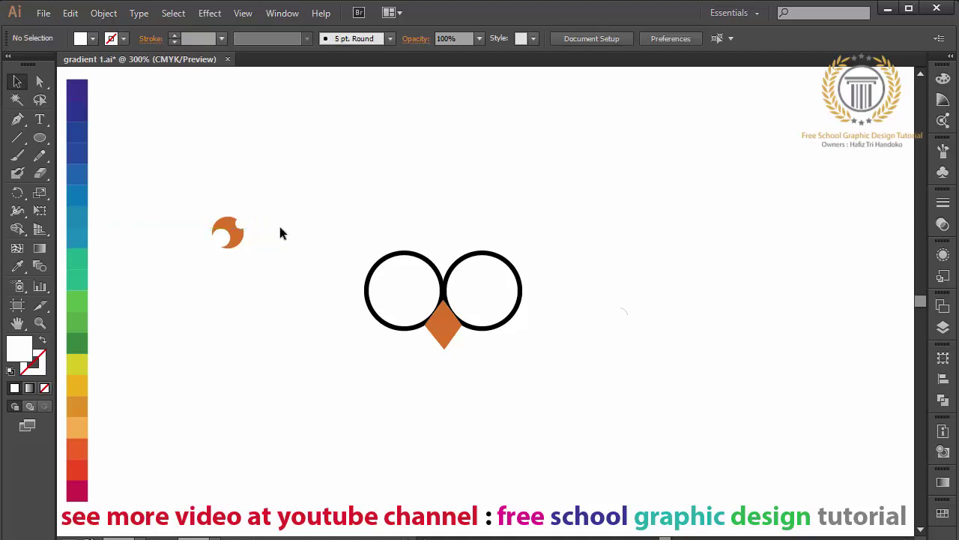
{"action": "left_click", "coordinate": [247, 222]}
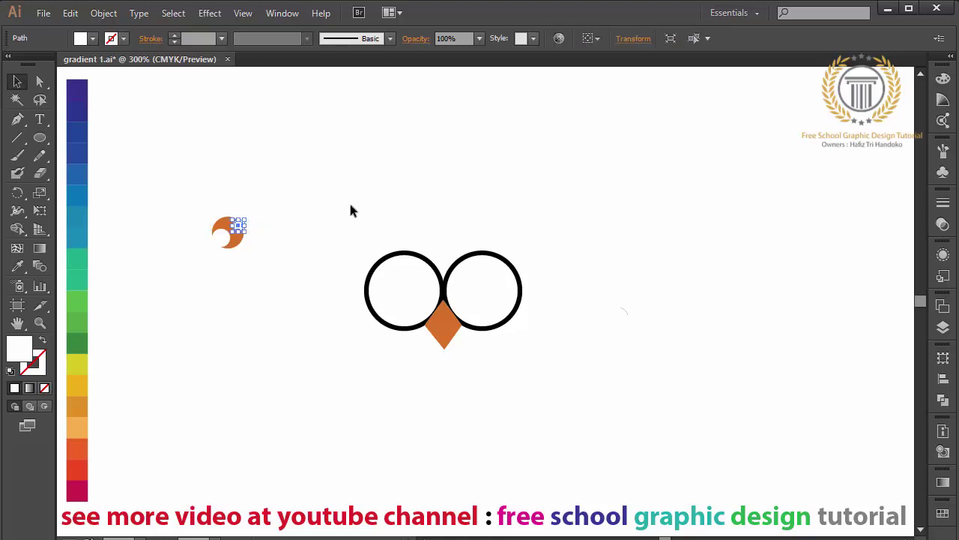
{"action": "key", "text": "Left"}
{"action": "key", "text": "Up"}
{"action": "left_click", "coordinate": [301, 202]}
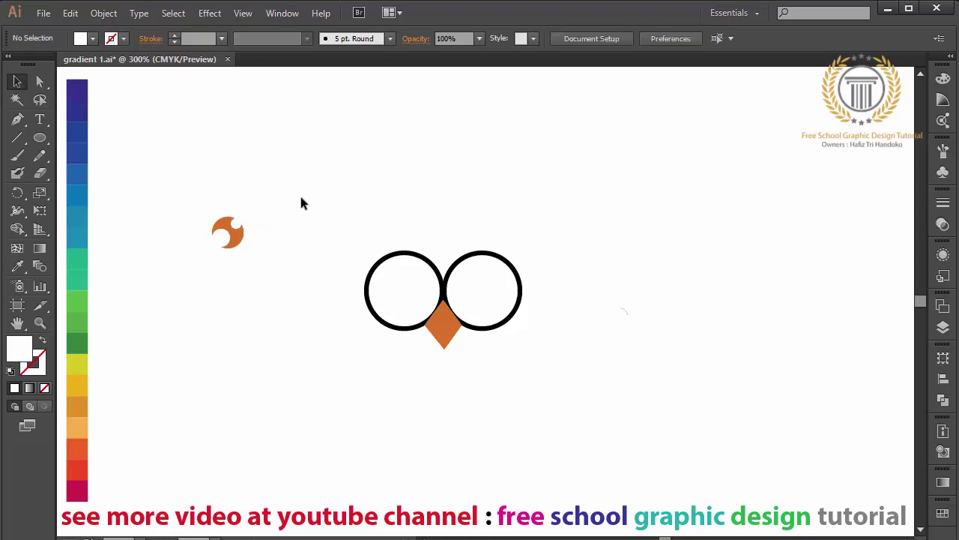
{"action": "left_click_drag", "start_coordinate": [265, 198], "coordinate": [196, 277]}
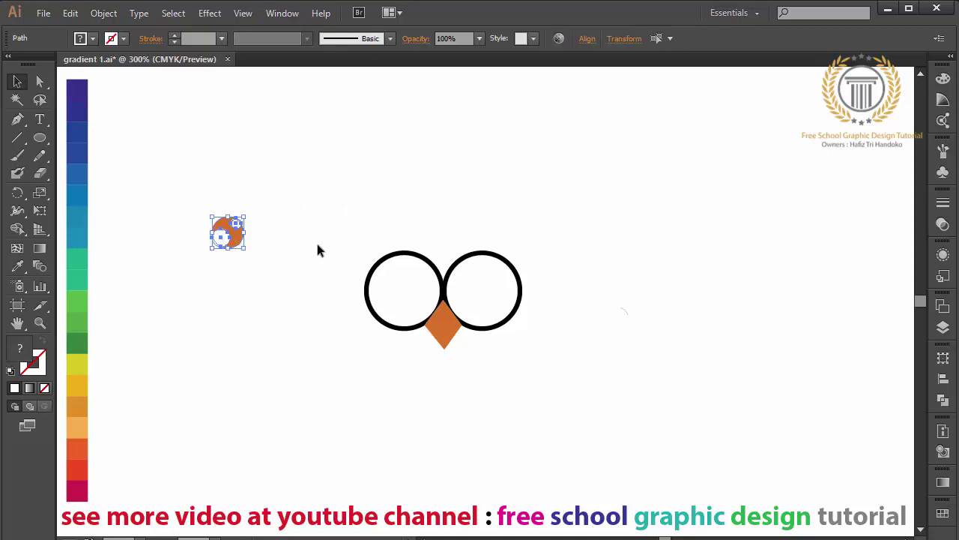
Step: Apply Pathfinder Minus Front to cut out the small circles and fill the result black
{"action": "left_click", "coordinate": [943, 400]}
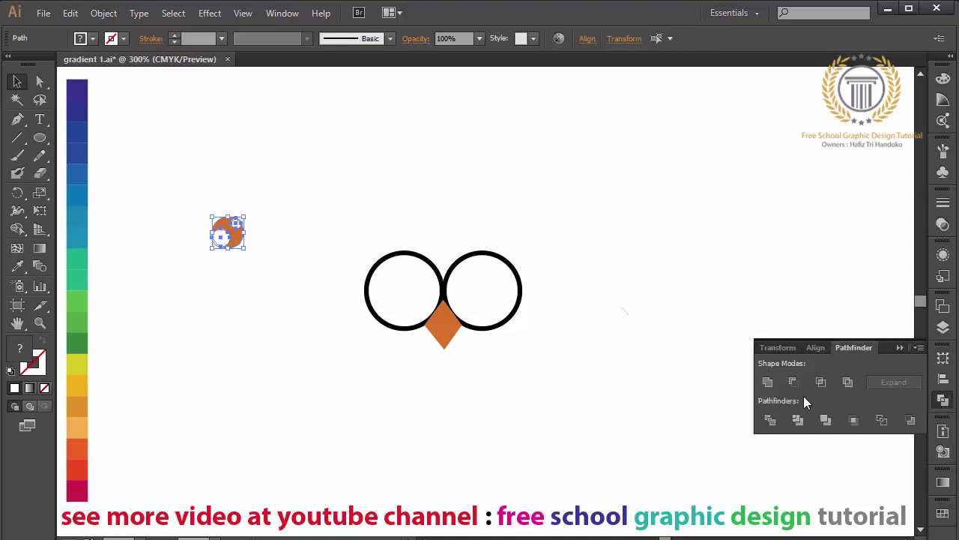
{"action": "left_click", "coordinate": [793, 385]}
{"action": "left_click", "coordinate": [899, 349]}
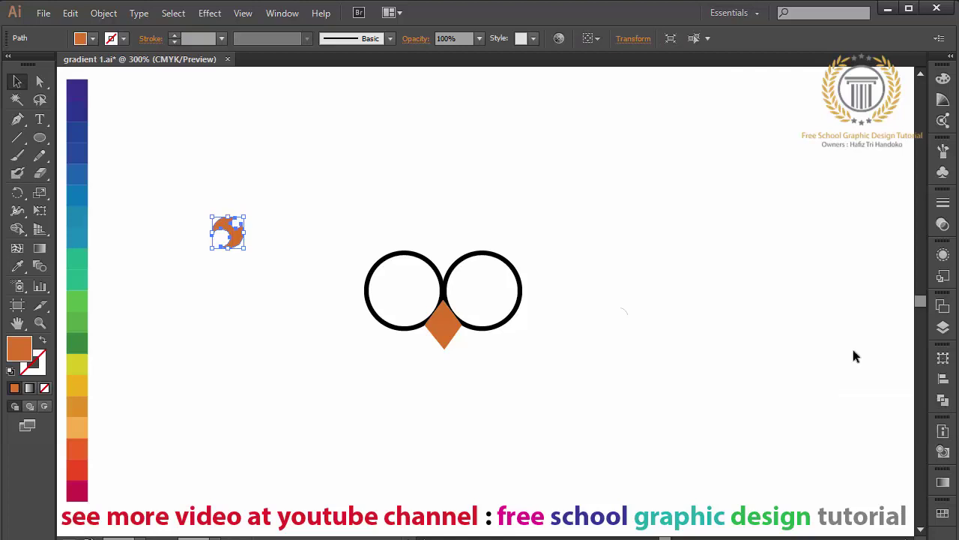
{"action": "double_click", "coordinate": [24, 349]}
{"action": "mouse_move", "coordinate": [595, 315]}
{"action": "left_mouse_down"}
{"action": "mouse_move", "coordinate": [549, 360]}
{"action": "mouse_move", "coordinate": [540, 392]}
{"action": "left_mouse_up"}
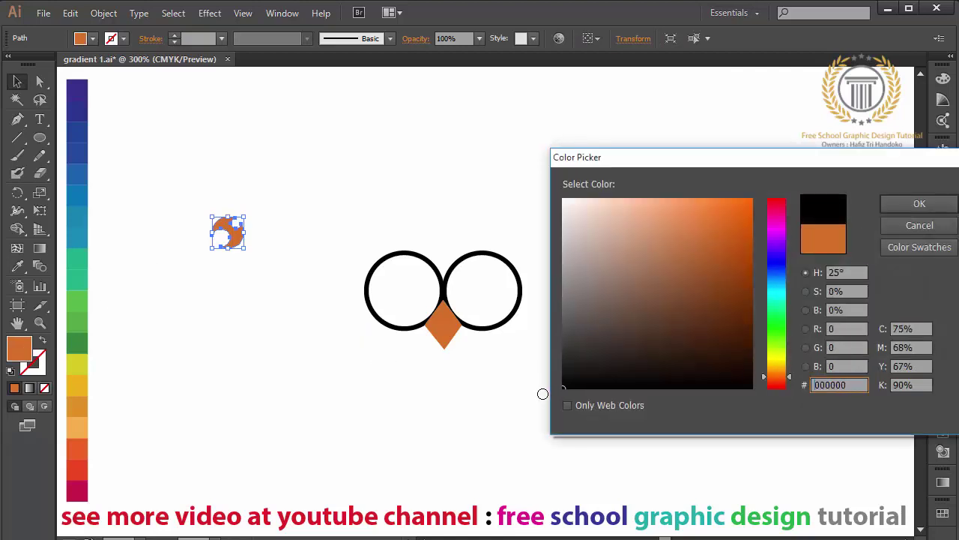
{"action": "key", "text": "Return"}
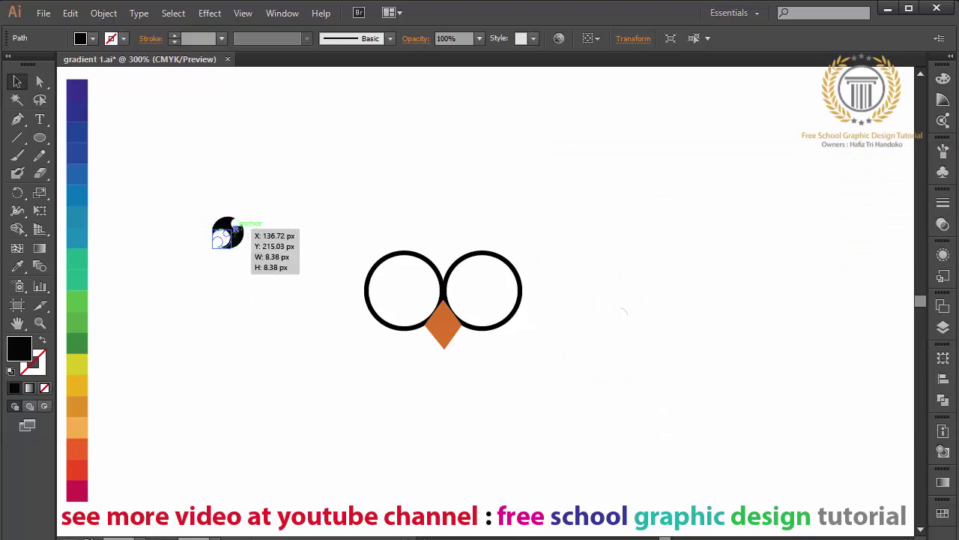
Step: Scale the black pupil down and place it inside the right eye
{"action": "mouse_move", "coordinate": [244, 216]}
{"action": "left_mouse_down"}
{"action": "mouse_move", "coordinate": [233, 228]}
{"action": "mouse_move", "coordinate": [468, 301]}
{"action": "left_mouse_up"}
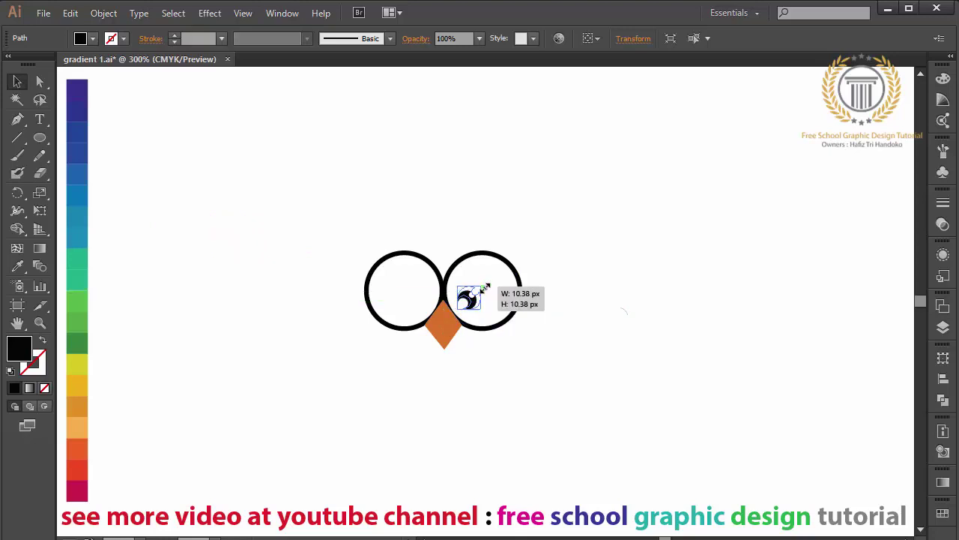
{"action": "left_click_drag", "start_coordinate": [482, 288], "coordinate": [486, 286]}
{"action": "left_click", "coordinate": [552, 322]}
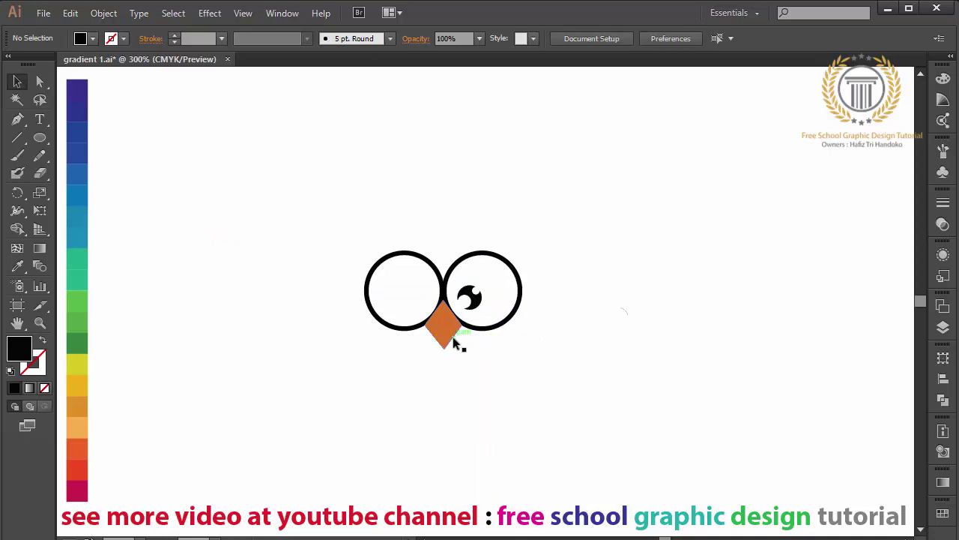
{"action": "left_click_drag", "start_coordinate": [549, 252], "coordinate": [391, 297]}
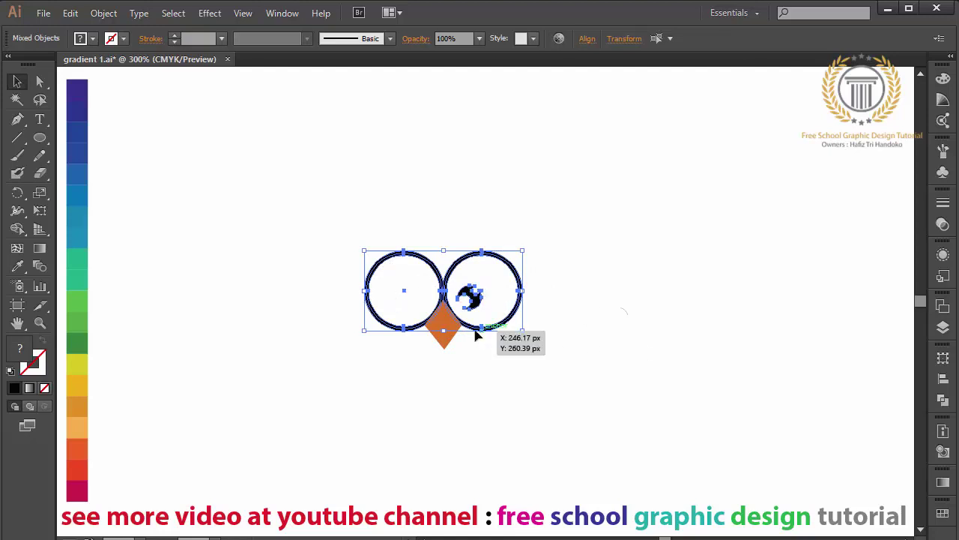
Step: Use Arrange > Send to Back on the orange beak so it sits under the eyes
{"action": "left_click", "coordinate": [452, 334]}
{"action": "right_click", "coordinate": [452, 335]}
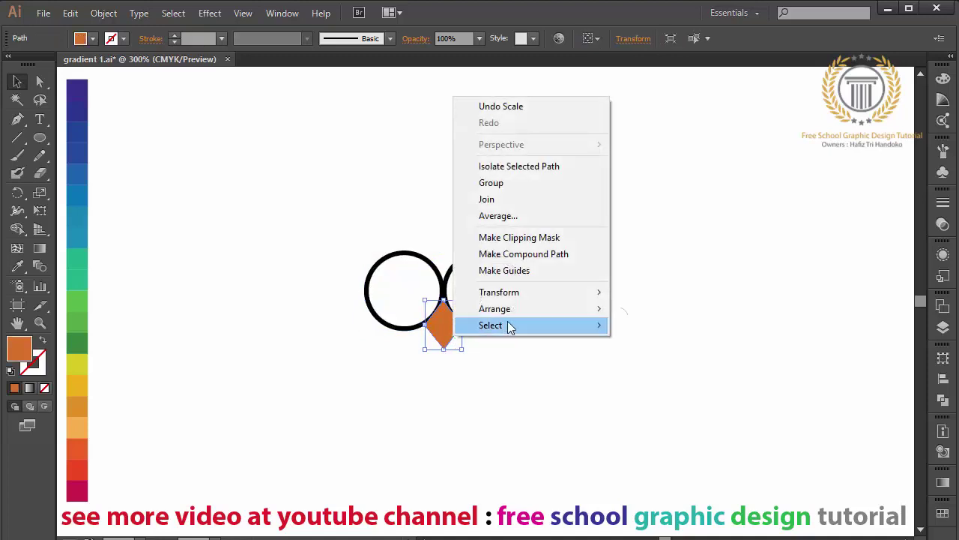
{"action": "mouse_move", "coordinate": [495, 308]}
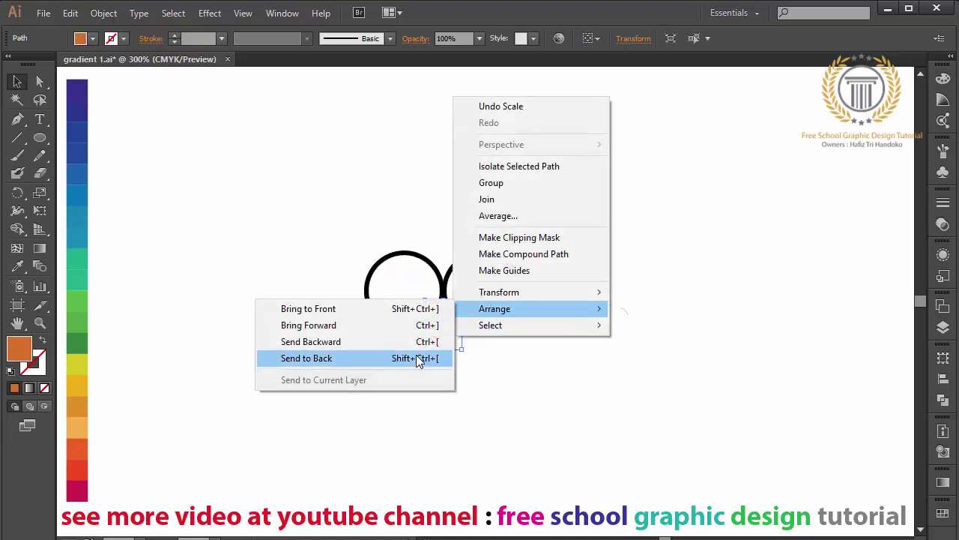
{"action": "left_click", "coordinate": [416, 357]}
{"action": "left_click", "coordinate": [496, 375]}
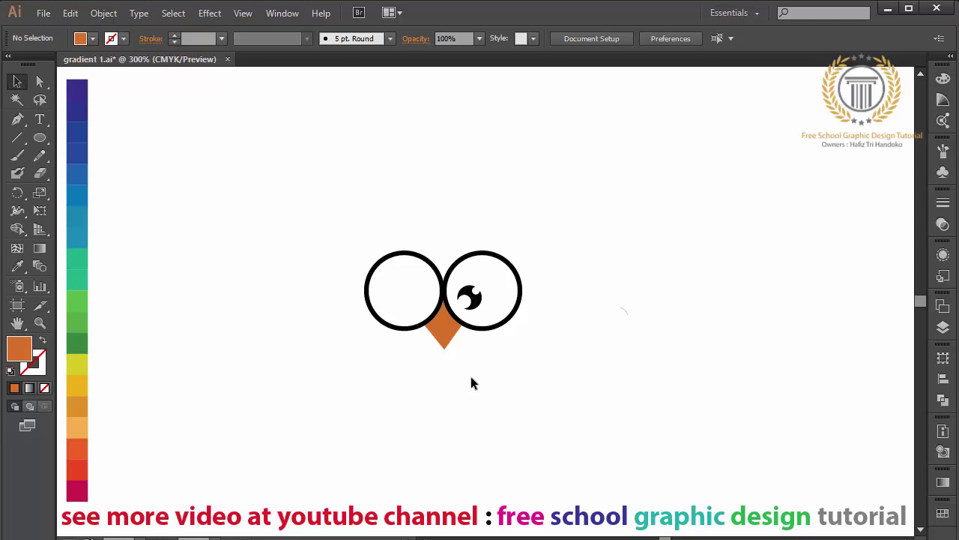
Step: Make the beak's outline black while keeping its orange fill
{"action": "left_click", "coordinate": [437, 336]}
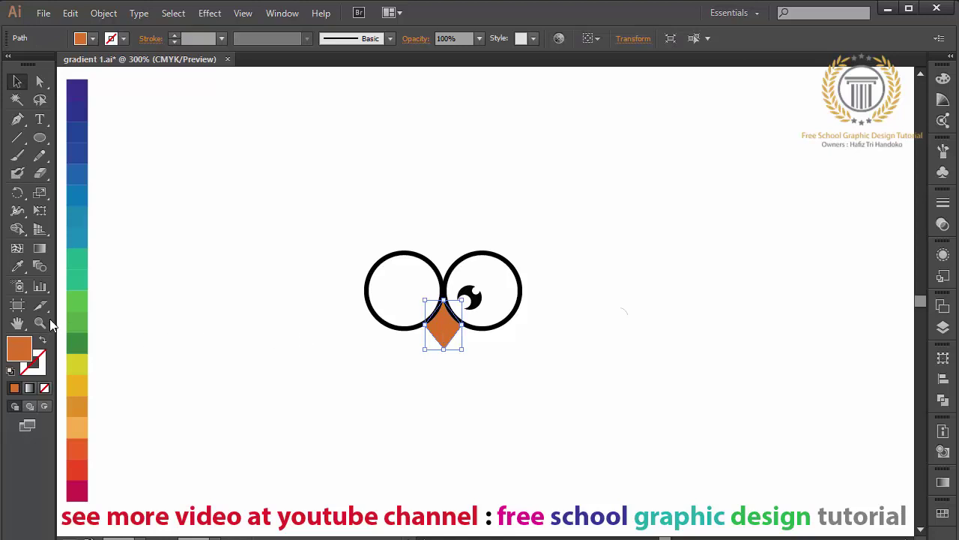
{"action": "double_click", "coordinate": [47, 362]}
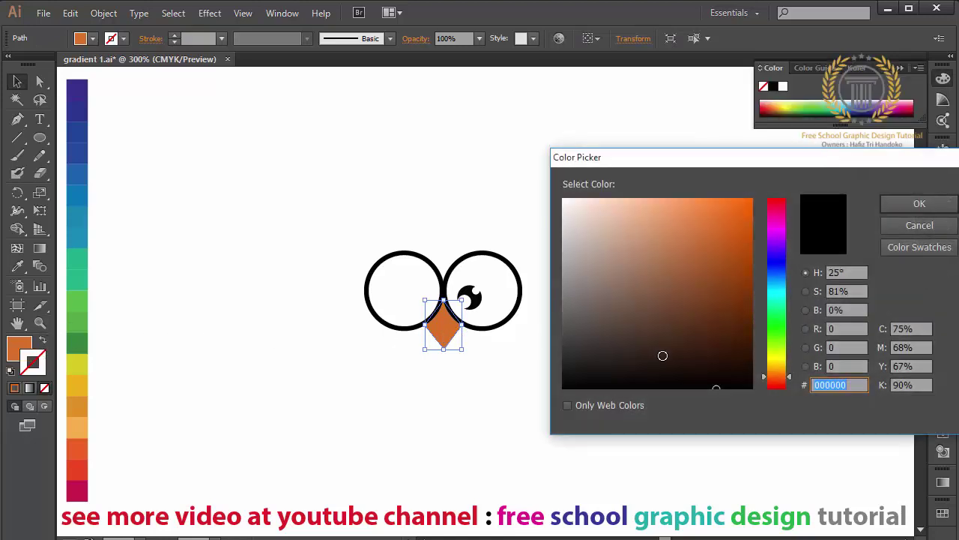
{"action": "left_click_drag", "start_coordinate": [663, 355], "coordinate": [572, 392]}
{"action": "key", "text": "Return"}
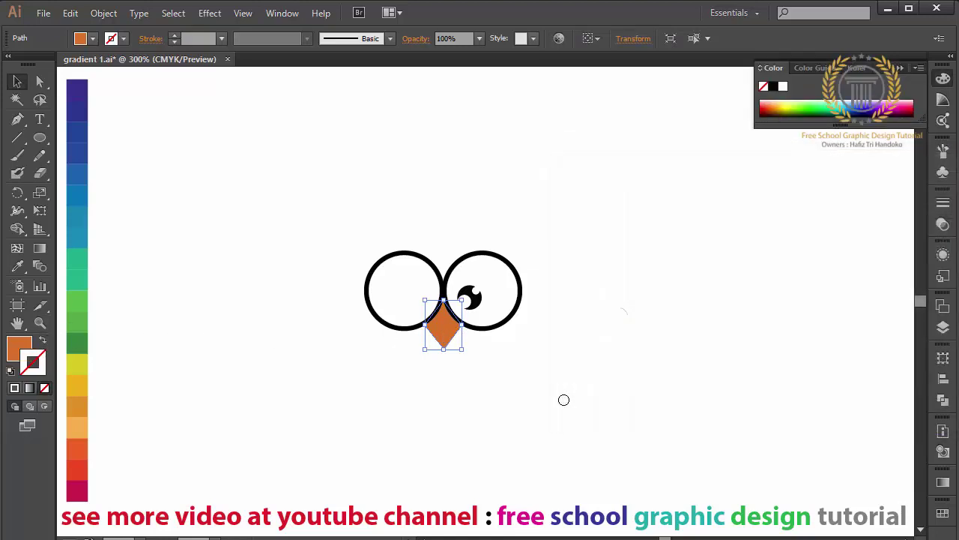
{"action": "left_click", "coordinate": [44, 341]}
{"action": "double_click", "coordinate": [15, 349]}
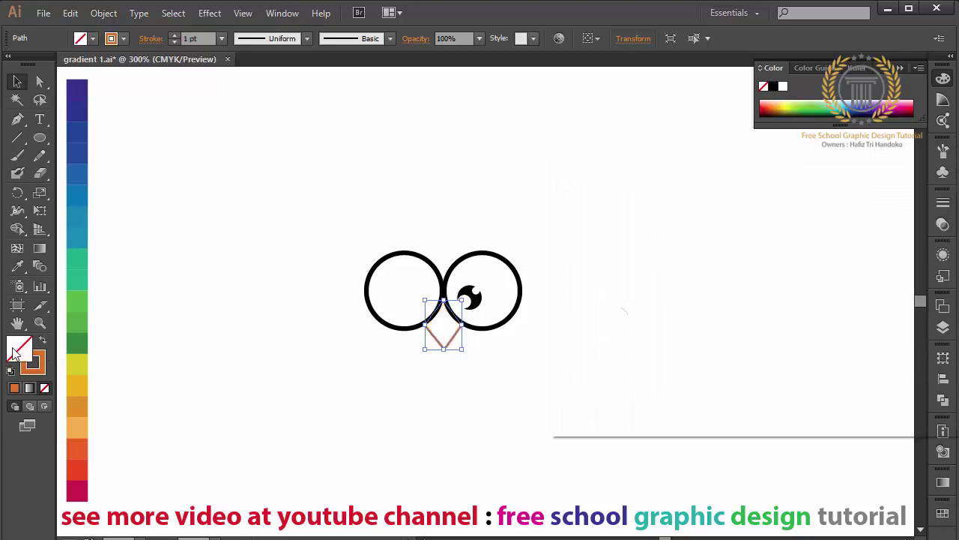
{"action": "left_click_drag", "start_coordinate": [582, 342], "coordinate": [567, 386]}
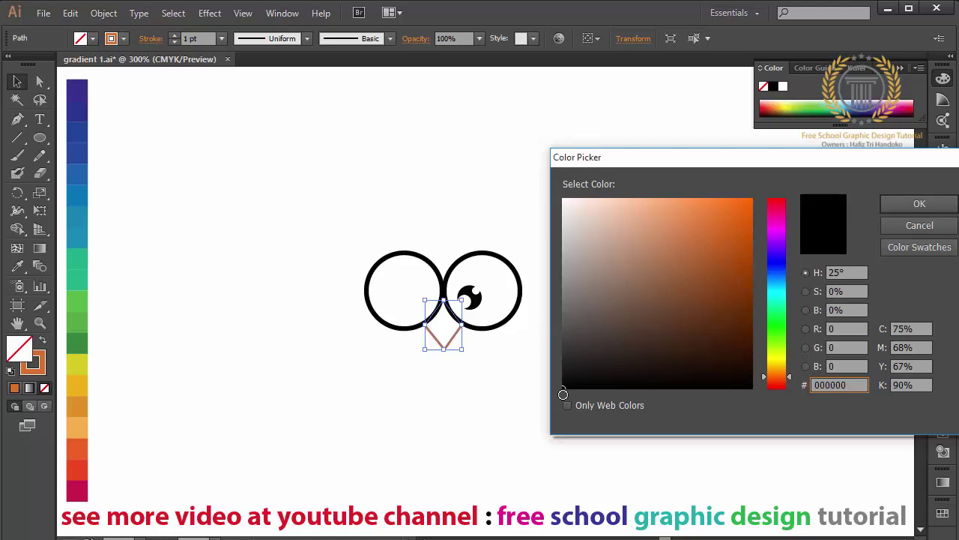
{"action": "left_click", "coordinate": [912, 205]}
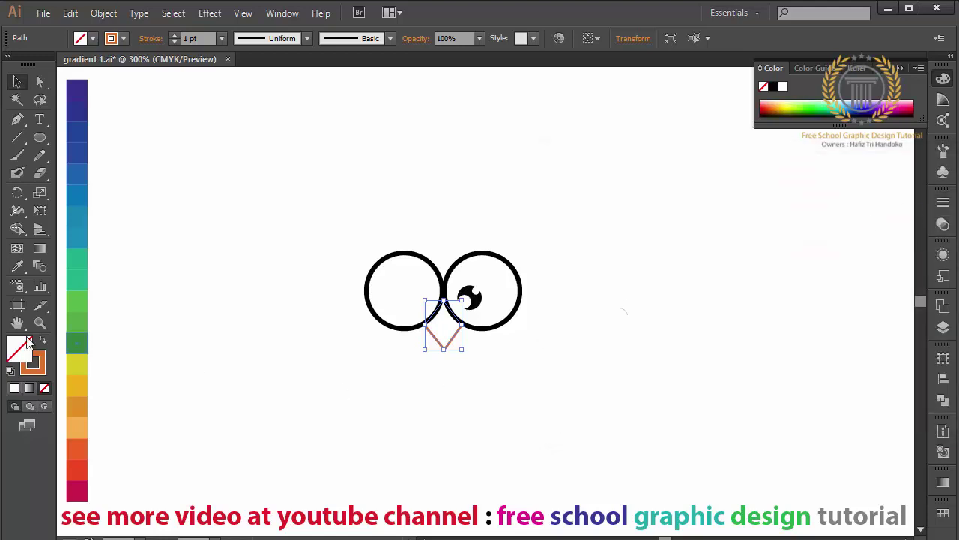
{"action": "double_click", "coordinate": [20, 347]}
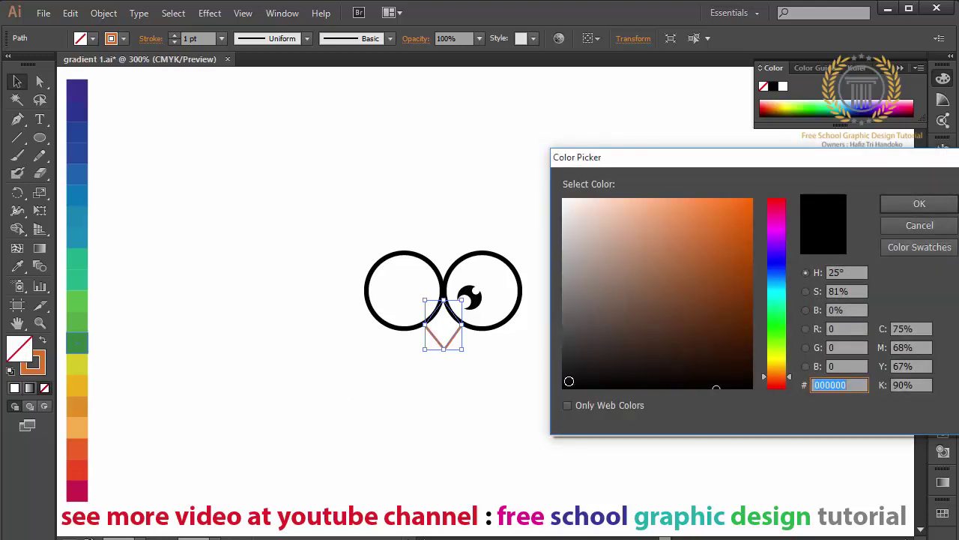
{"action": "left_click", "coordinate": [567, 384]}
{"action": "left_click", "coordinate": [890, 205]}
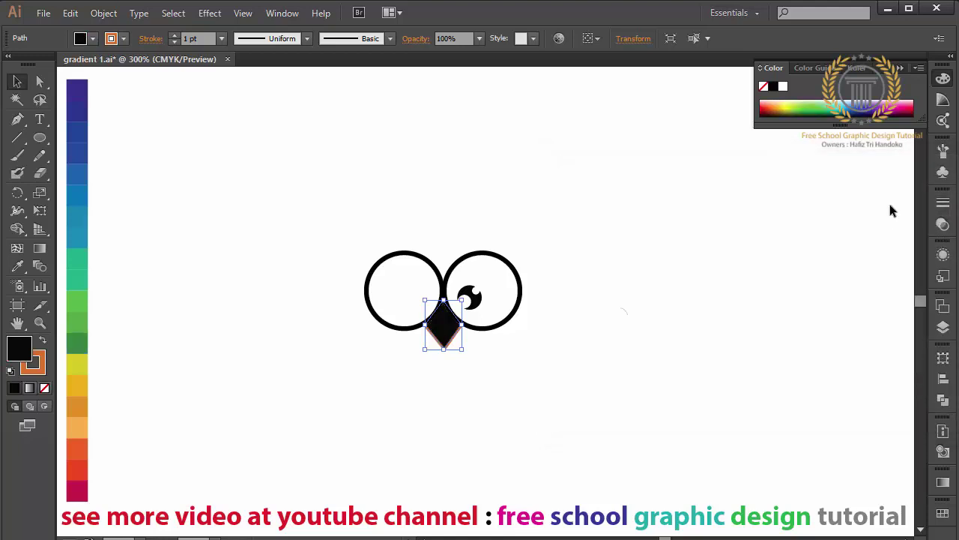
{"action": "left_click", "coordinate": [43, 342]}
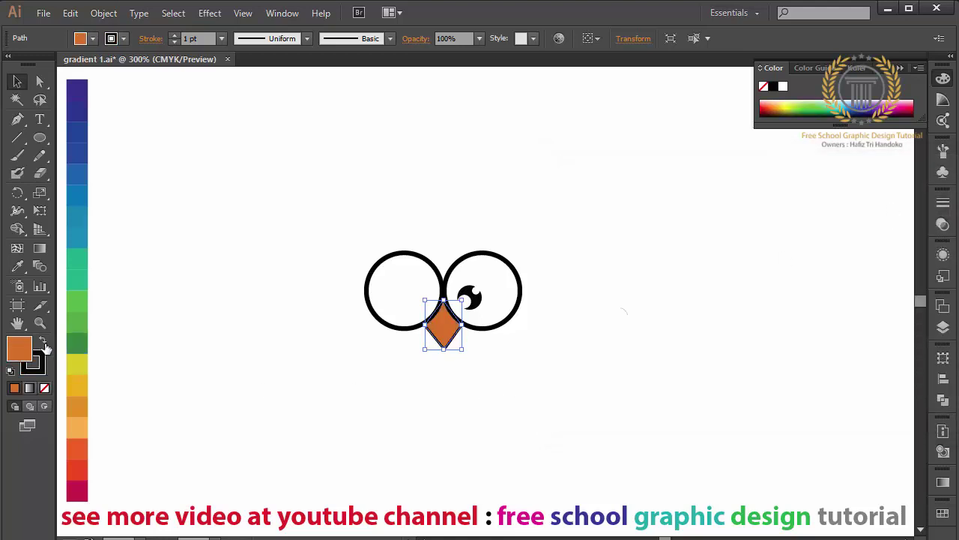
{"action": "left_click", "coordinate": [394, 464]}
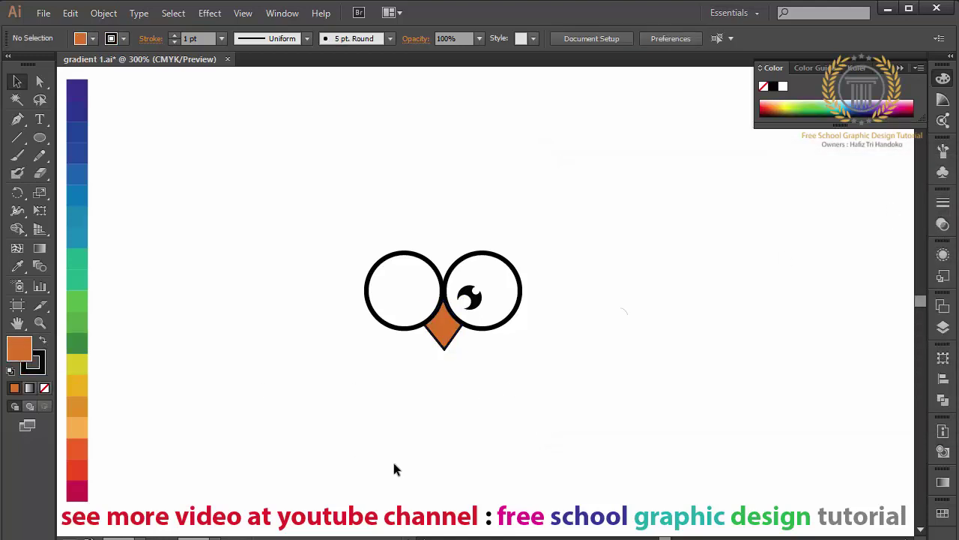
Step: Set the beak's outline weight to 2 pt
{"action": "left_click", "coordinate": [449, 330]}
{"action": "left_click", "coordinate": [43, 357]}
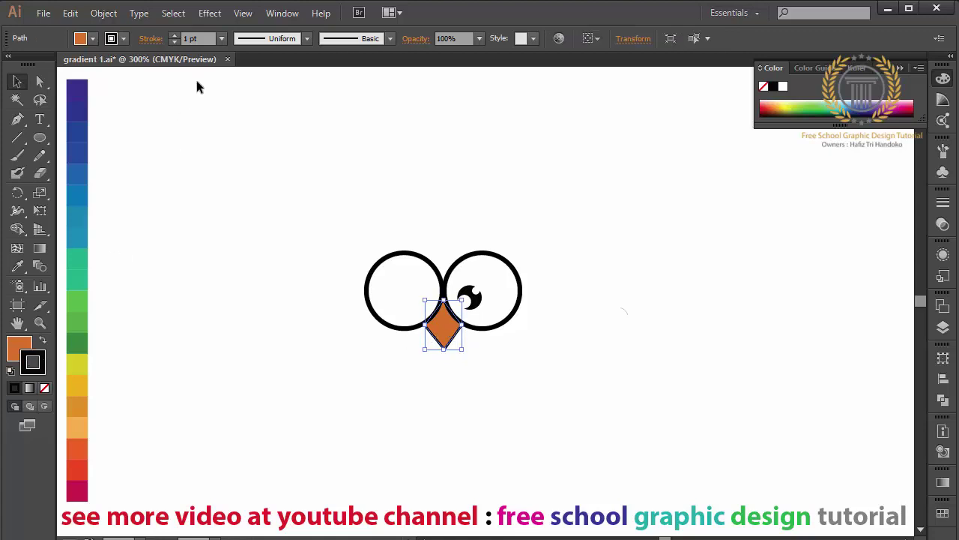
{"action": "left_click", "coordinate": [222, 39]}
{"action": "left_click", "coordinate": [234, 135]}
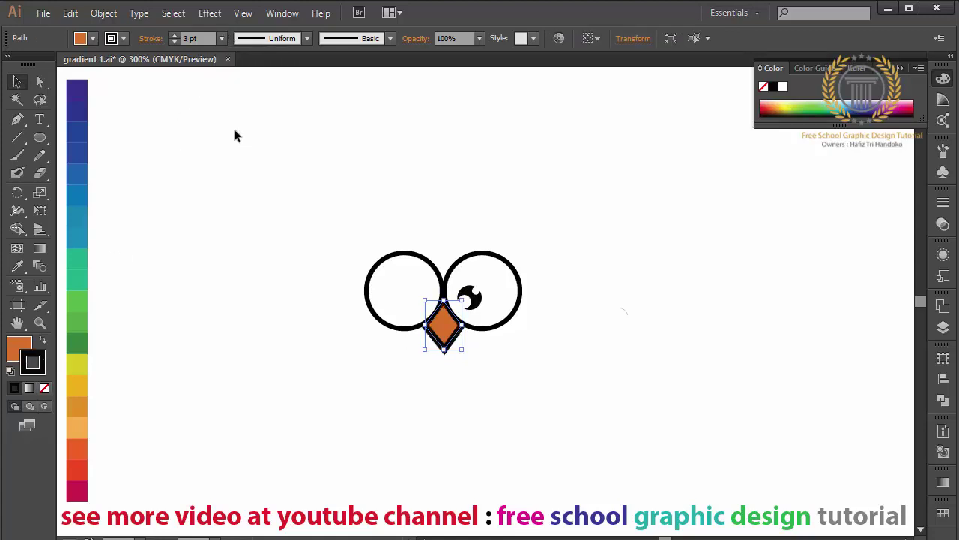
{"action": "left_click", "coordinate": [222, 39]}
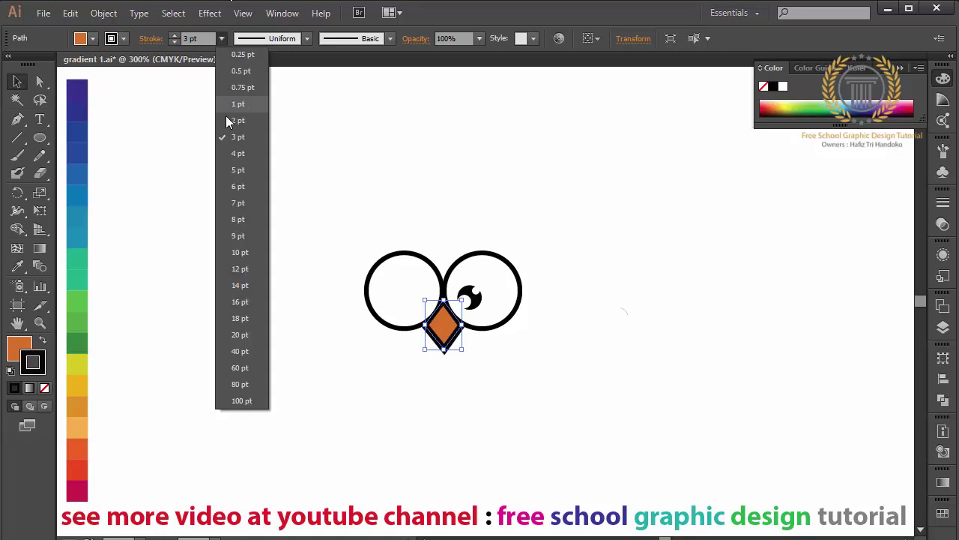
{"action": "left_click", "coordinate": [228, 122]}
{"action": "left_click", "coordinate": [358, 375]}
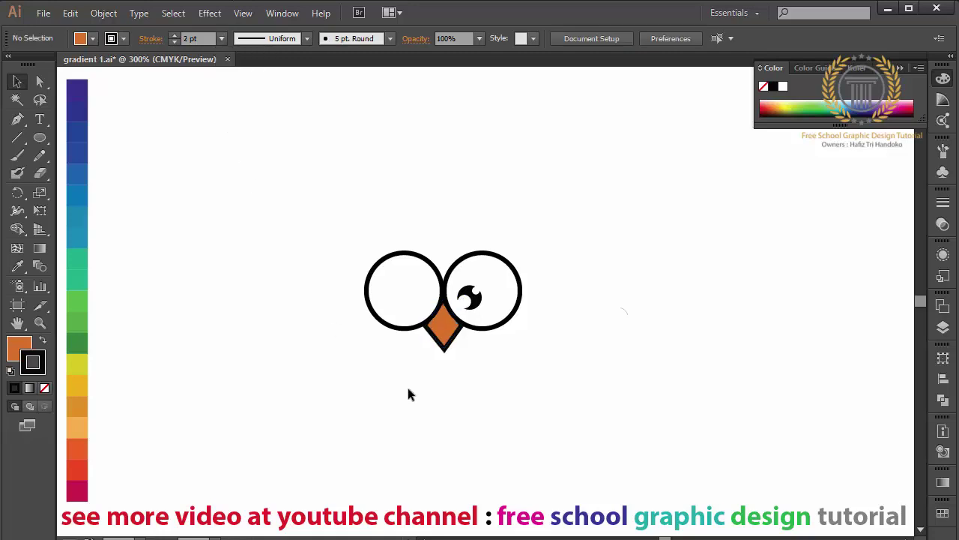
Step: Send the outlined beak behind the eye circles
{"action": "left_click", "coordinate": [450, 337]}
{"action": "key", "text": "ctrl+shift+bracketleft"}
{"action": "left_click", "coordinate": [366, 394]}
{"action": "left_click", "coordinate": [20, 119]}
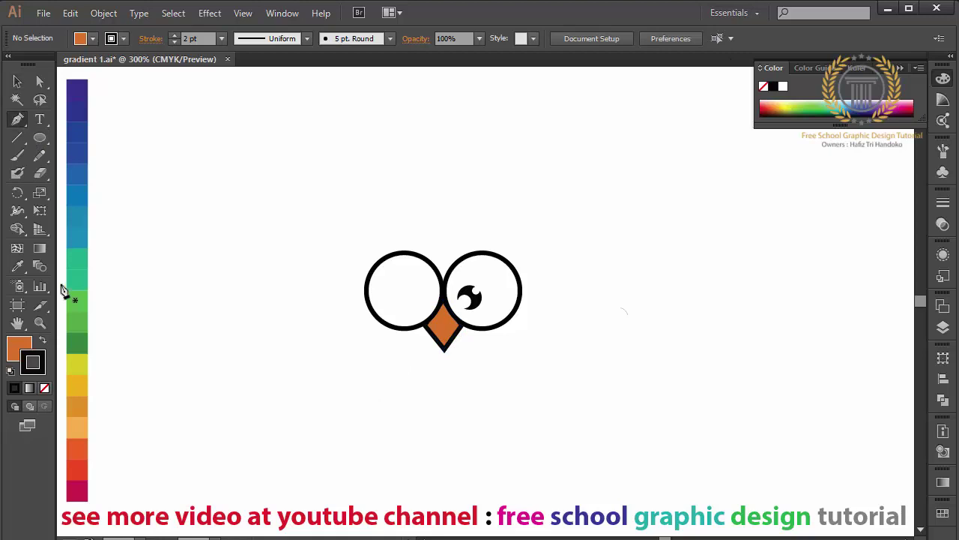
Step: Start a highlight path with the Pen tool at the top of the beak
{"action": "left_click", "coordinate": [20, 345]}
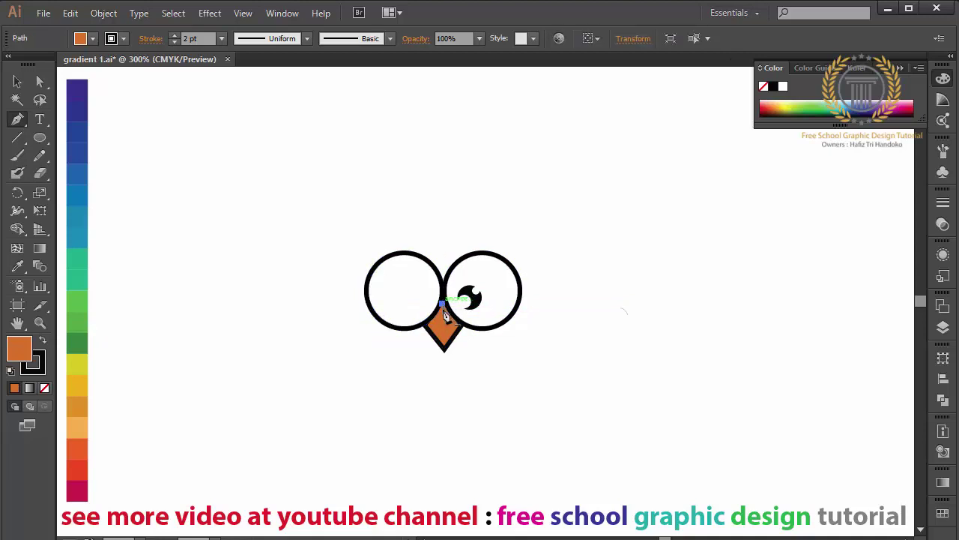
{"action": "left_click", "coordinate": [445, 310]}
{"action": "key", "text": "ctrl+z"}
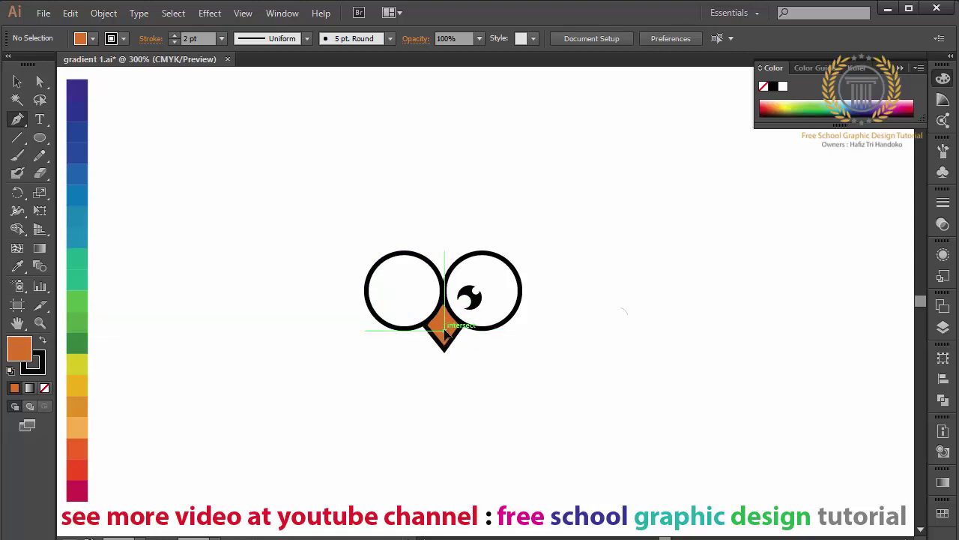
{"action": "left_click", "coordinate": [445, 331]}
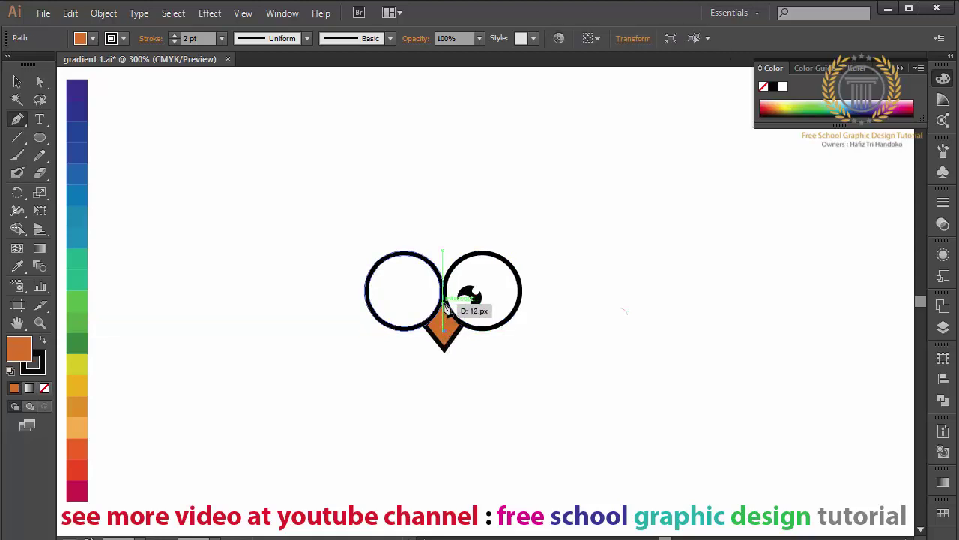
{"action": "left_click", "coordinate": [445, 304]}
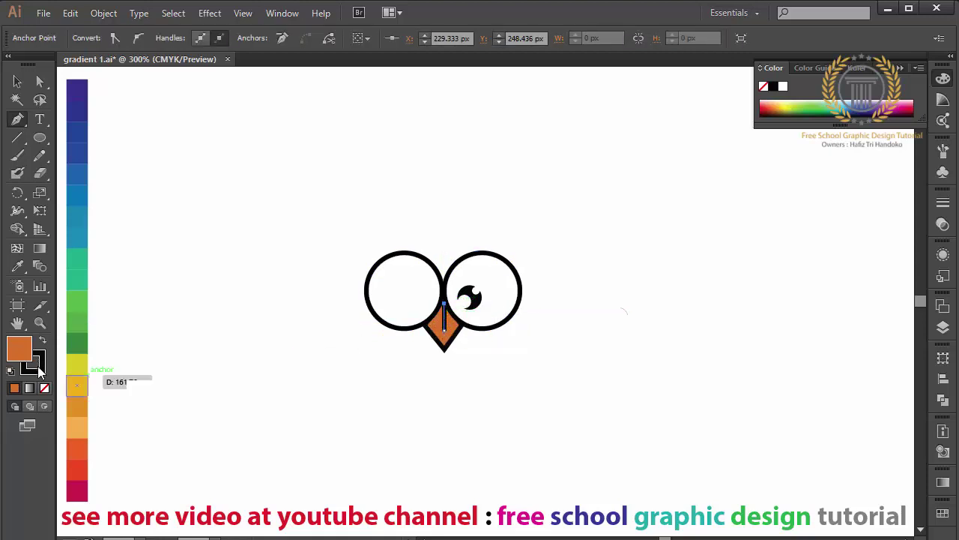
Step: Give the highlight path a near-white fill with no outline
{"action": "left_click", "coordinate": [45, 388]}
{"action": "left_click", "coordinate": [42, 341]}
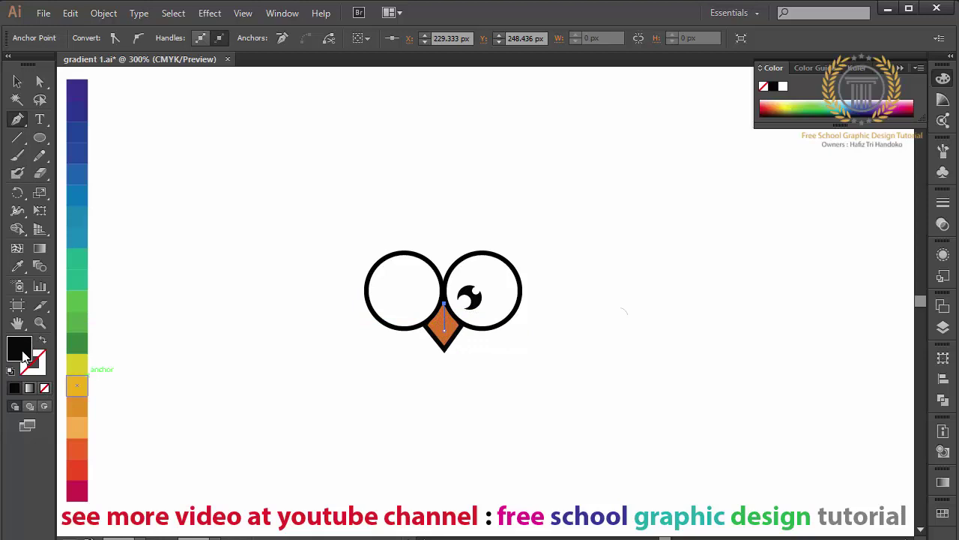
{"action": "double_click", "coordinate": [23, 354]}
{"action": "left_click_drag", "start_coordinate": [610, 287], "coordinate": [550, 201]}
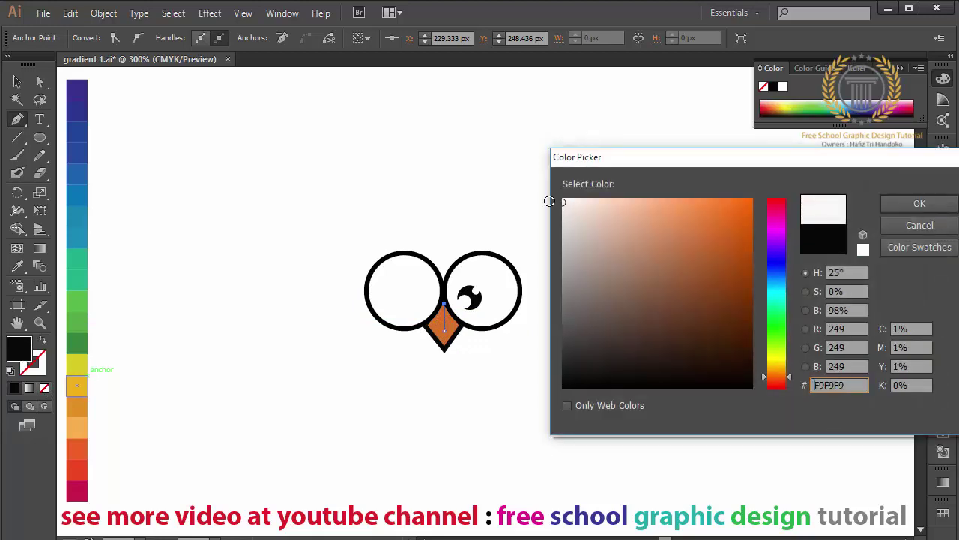
{"action": "left_click", "coordinate": [906, 203]}
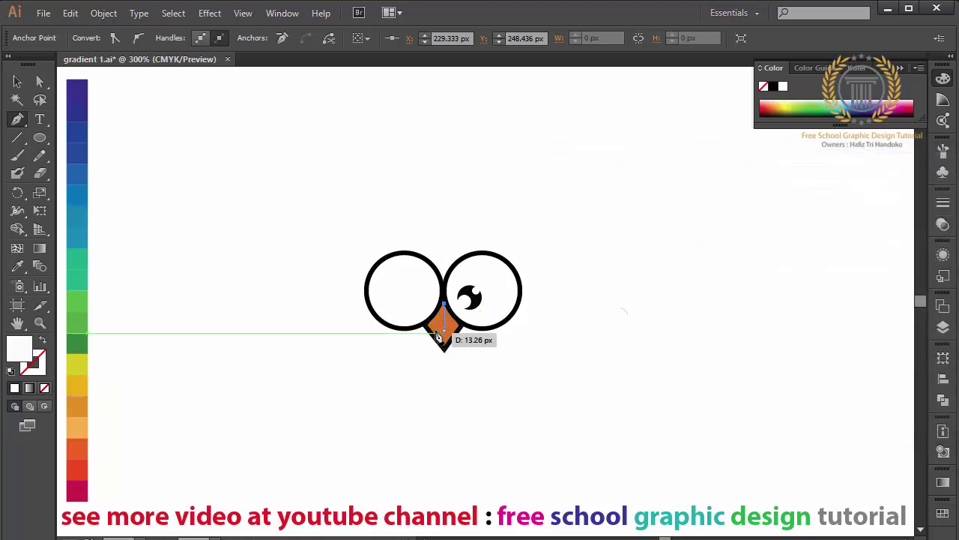
Step: Shape the highlight into a thin sliver along the beak's left edge by adjusting anchors
{"action": "mouse_move", "coordinate": [439, 338]}
{"action": "left_mouse_down"}
{"action": "mouse_move", "coordinate": [429, 332]}
{"action": "mouse_move", "coordinate": [444, 322]}
{"action": "left_mouse_up"}
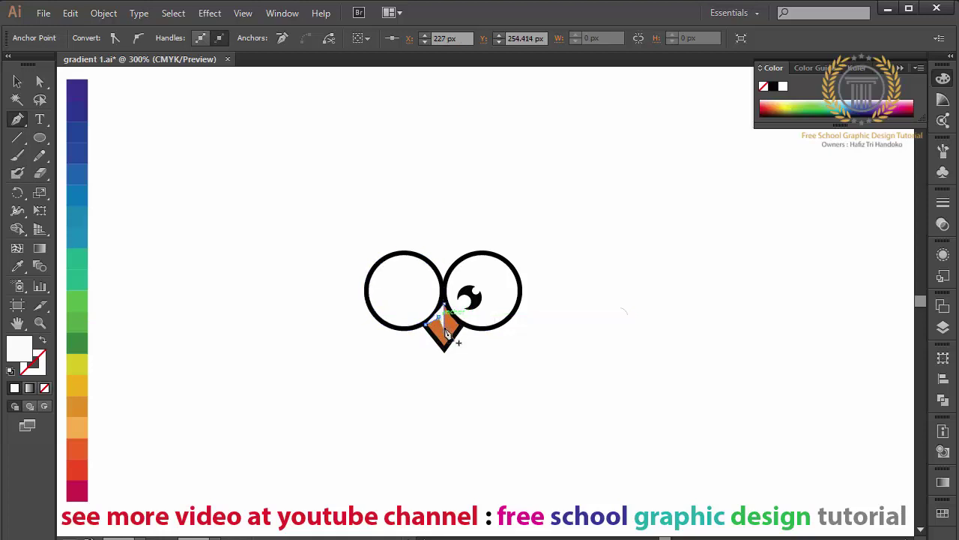
{"action": "mouse_move", "coordinate": [443, 321]}
{"action": "left_mouse_down"}
{"action": "mouse_move", "coordinate": [448, 336]}
{"action": "mouse_move", "coordinate": [443, 323]}
{"action": "left_mouse_up"}
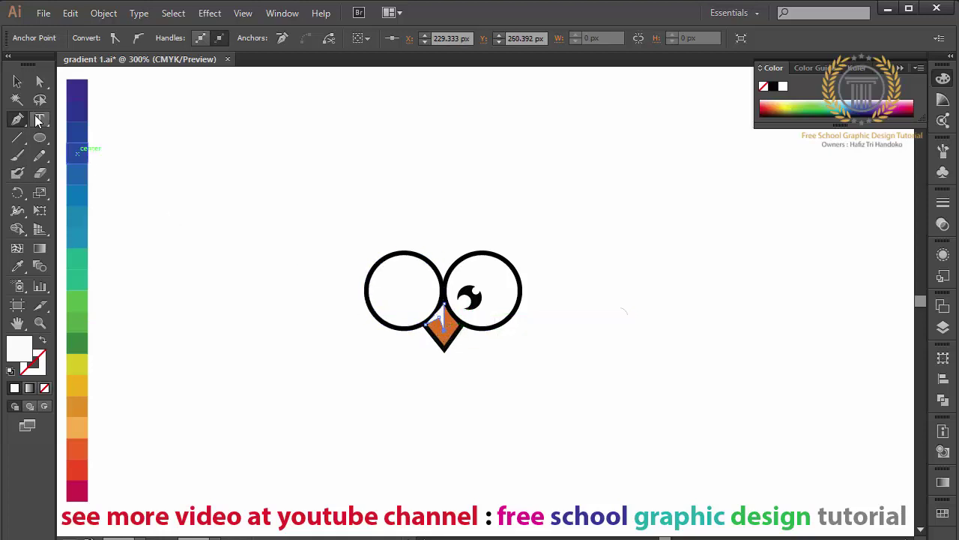
{"action": "left_click", "coordinate": [40, 81]}
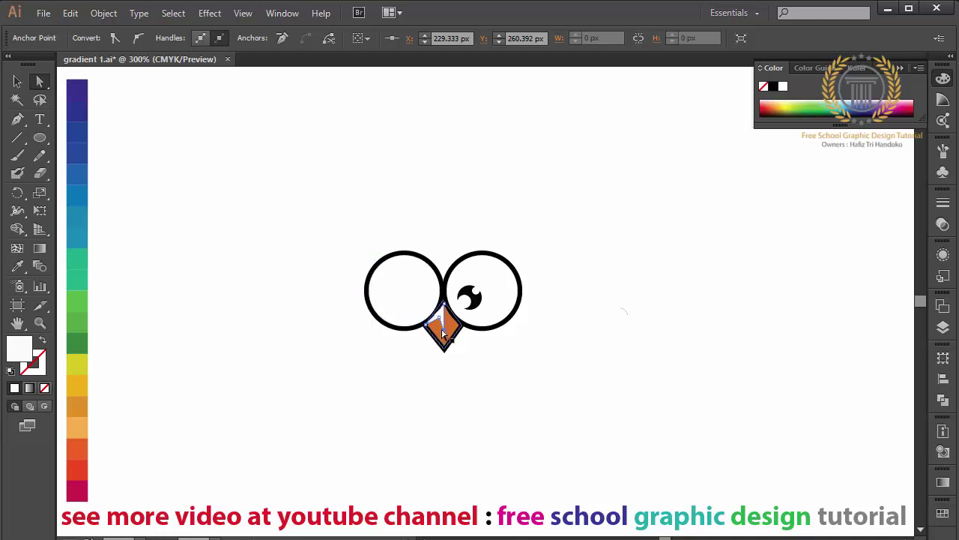
{"action": "left_click", "coordinate": [446, 339]}
{"action": "left_click", "coordinate": [441, 318]}
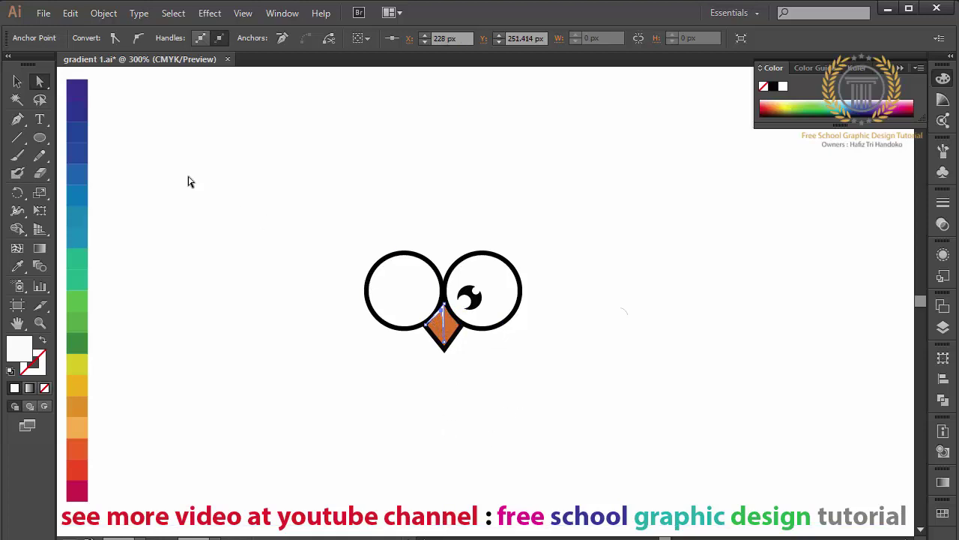
Step: Select the beak and highlight together and send them to the back behind the eyes
{"action": "left_click", "coordinate": [17, 81]}
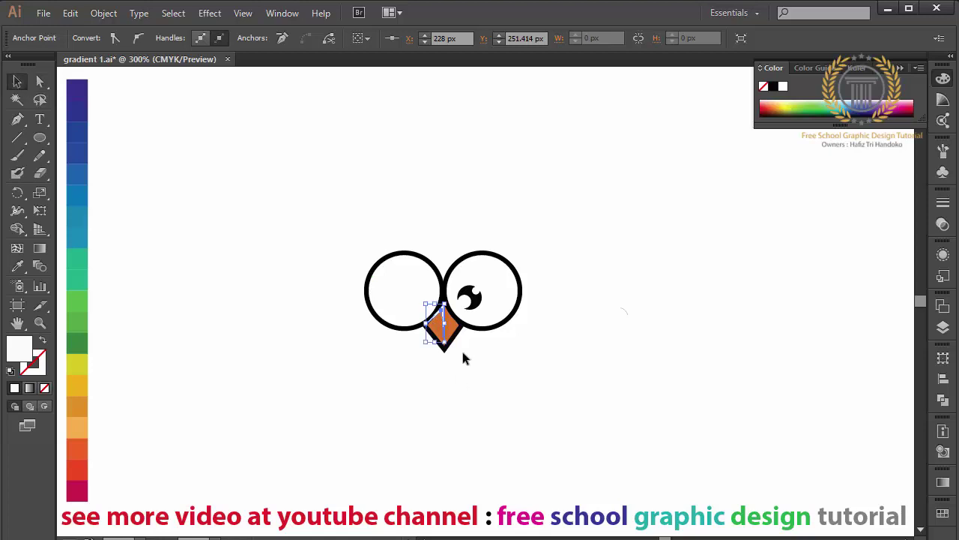
{"action": "left_click_drag", "start_coordinate": [489, 366], "coordinate": [435, 337]}
{"action": "right_click", "coordinate": [437, 345]}
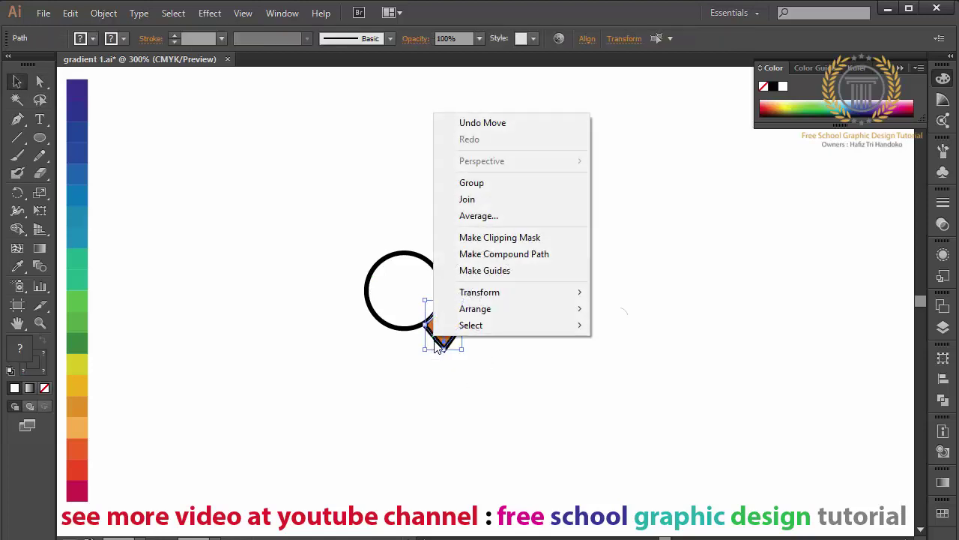
{"action": "left_click", "coordinate": [475, 381]}
{"action": "right_click", "coordinate": [459, 345]}
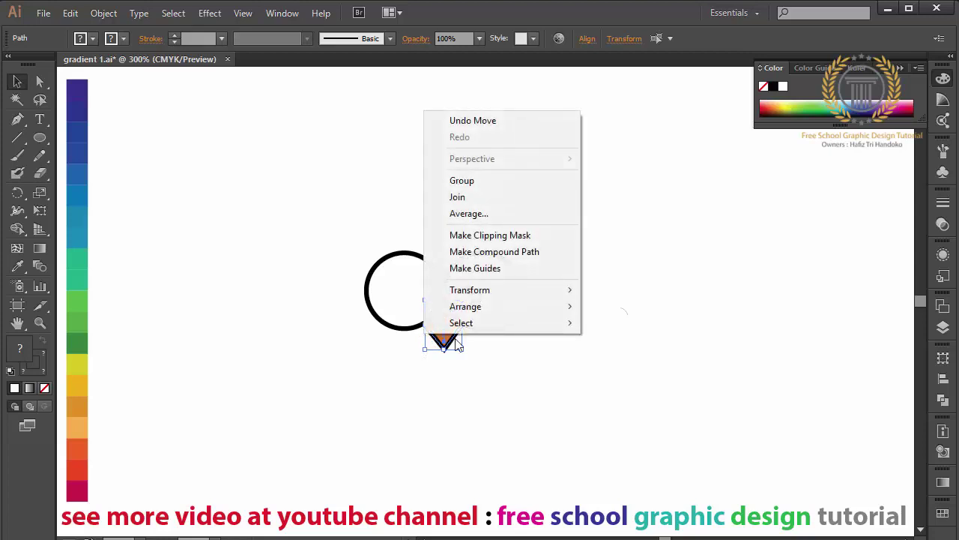
{"action": "mouse_move", "coordinate": [476, 308]}
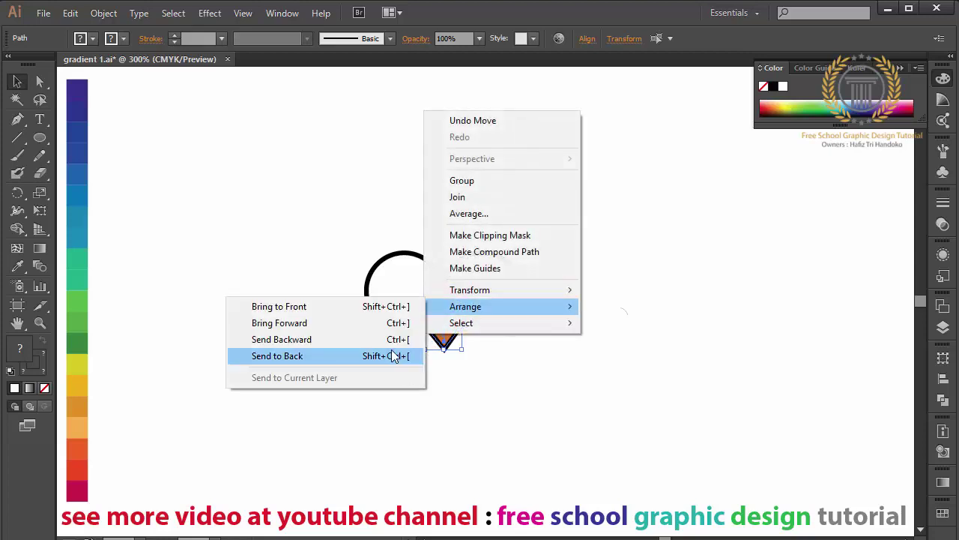
{"action": "left_click", "coordinate": [395, 355]}
{"action": "left_click", "coordinate": [531, 401]}
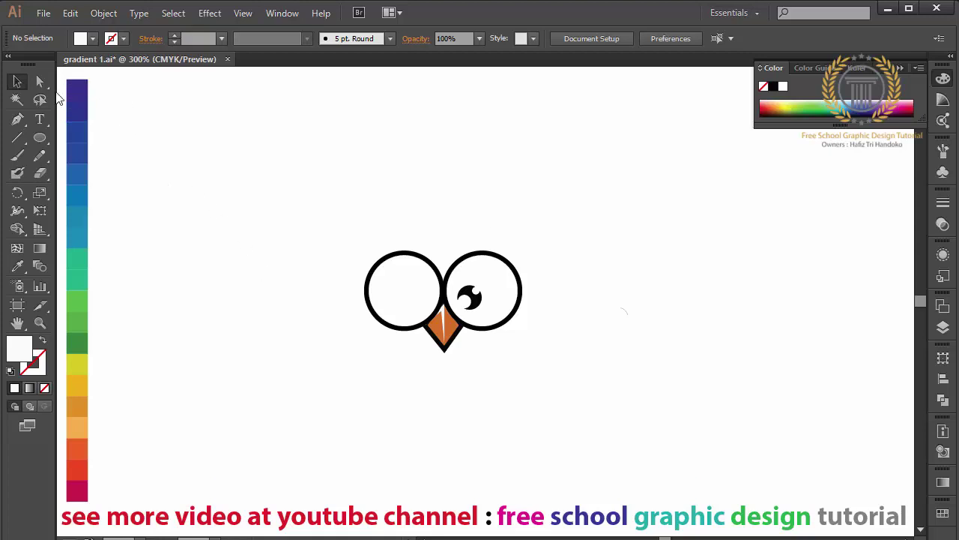
Step: Zoom in on the owl face and delete the old white highlight inside the beak
{"action": "key", "text": "ctrl+plus"}
{"action": "key", "text": "ctrl+plus"}
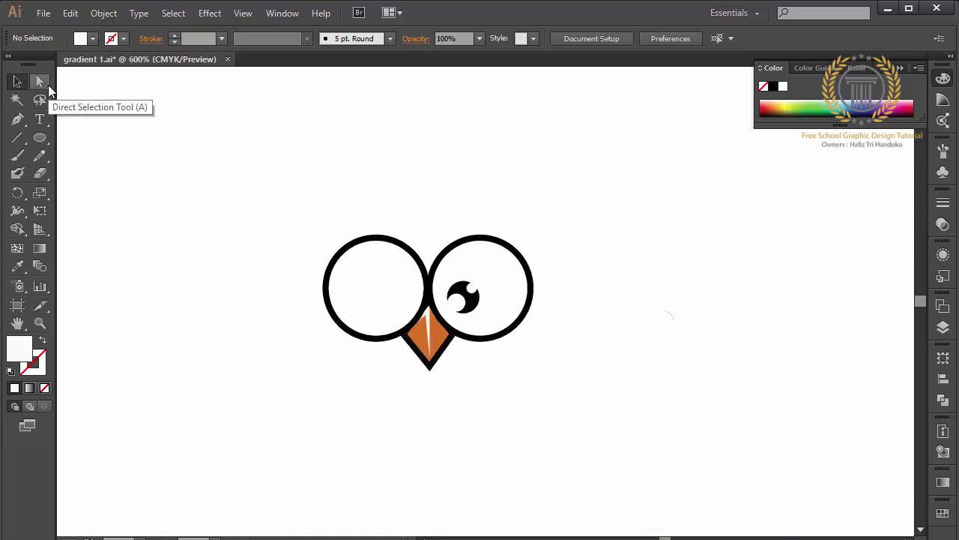
{"action": "key", "text": "ctrl+plus"}
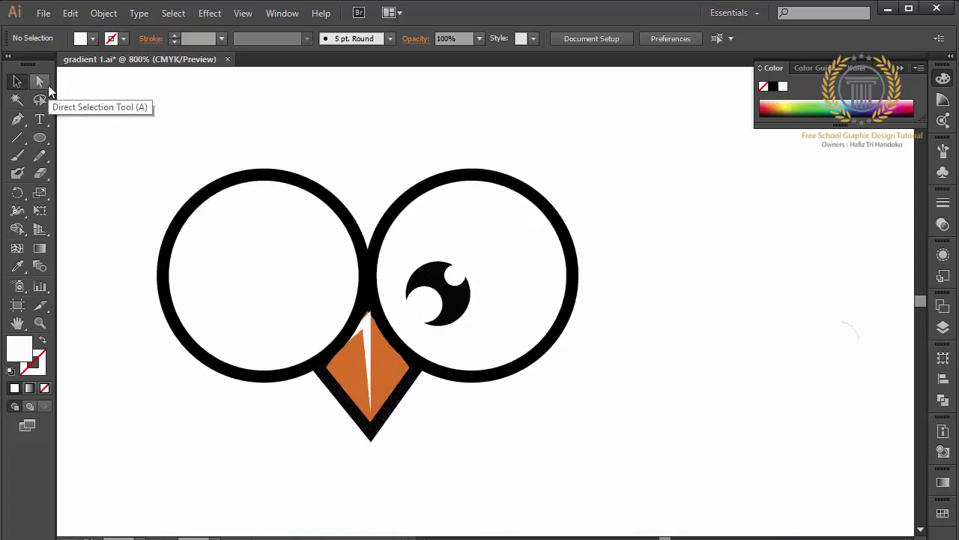
{"action": "left_click", "coordinate": [17, 119]}
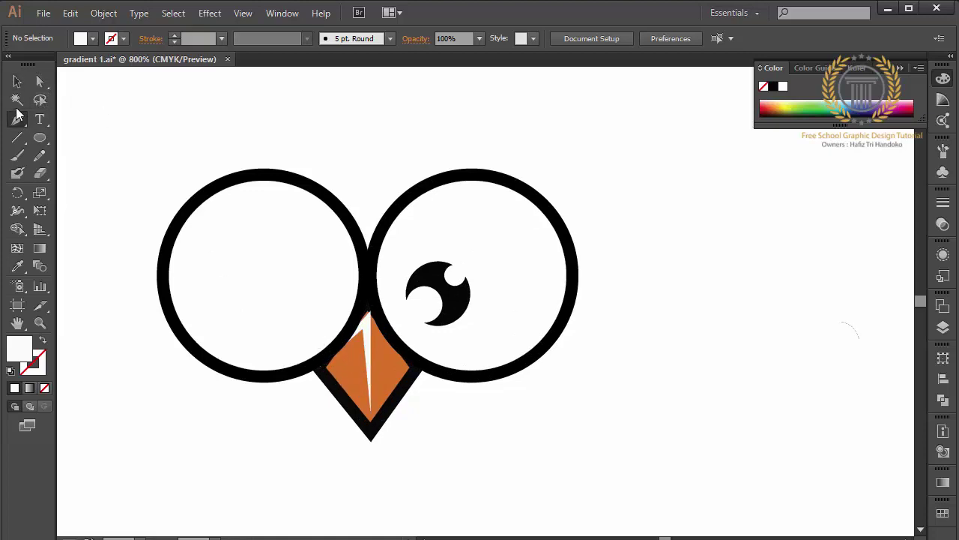
{"action": "left_click", "coordinate": [17, 86]}
{"action": "left_click", "coordinate": [369, 395]}
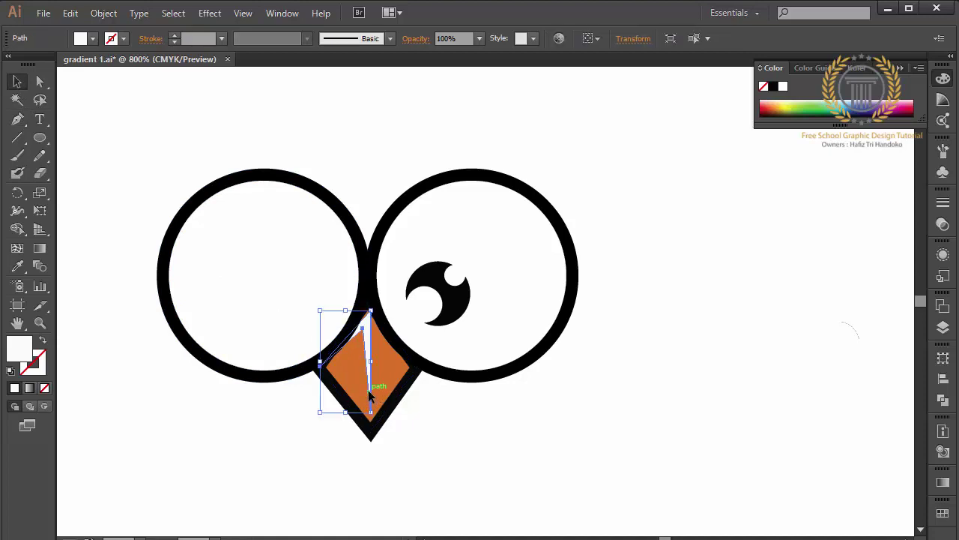
{"action": "key", "text": "Delete"}
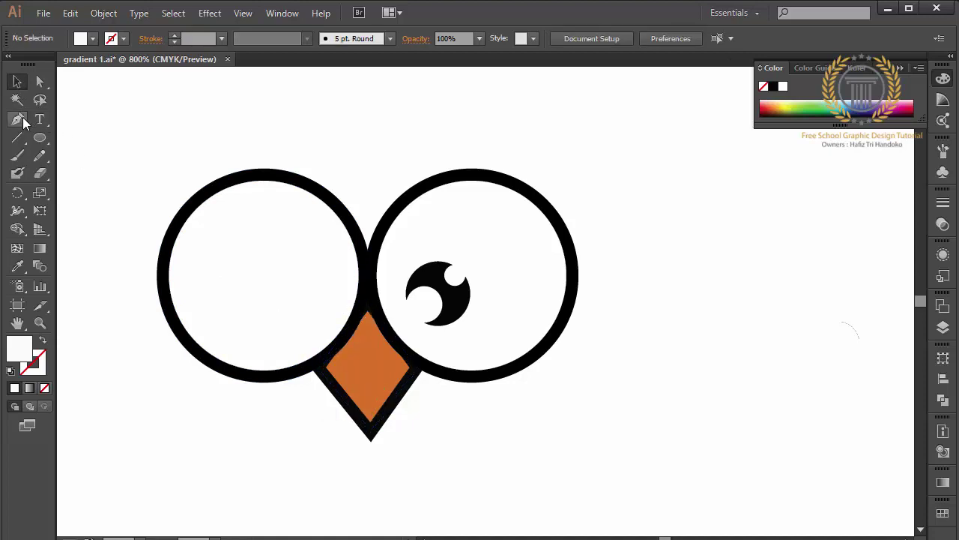
Step: Draw a new thin white highlight sliver on the beak with the Pen tool
{"action": "left_click", "coordinate": [17, 120]}
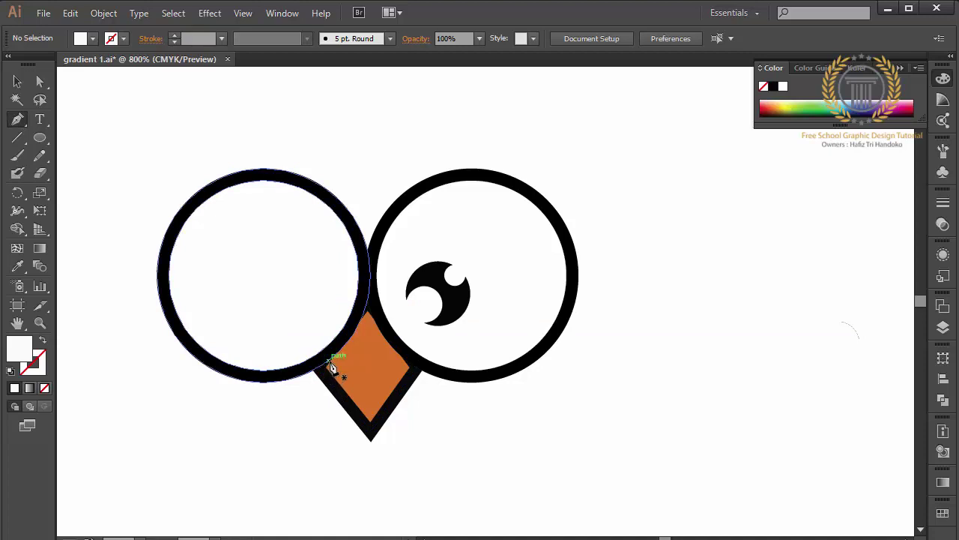
{"action": "left_click", "coordinate": [332, 363], "text": "ctrl"}
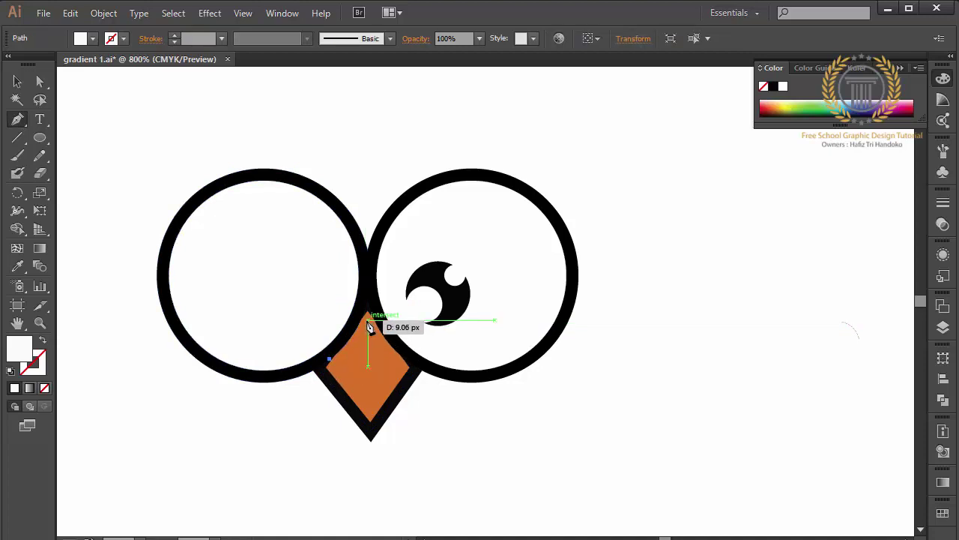
{"action": "left_click_drag", "start_coordinate": [368, 323], "coordinate": [377, 306]}
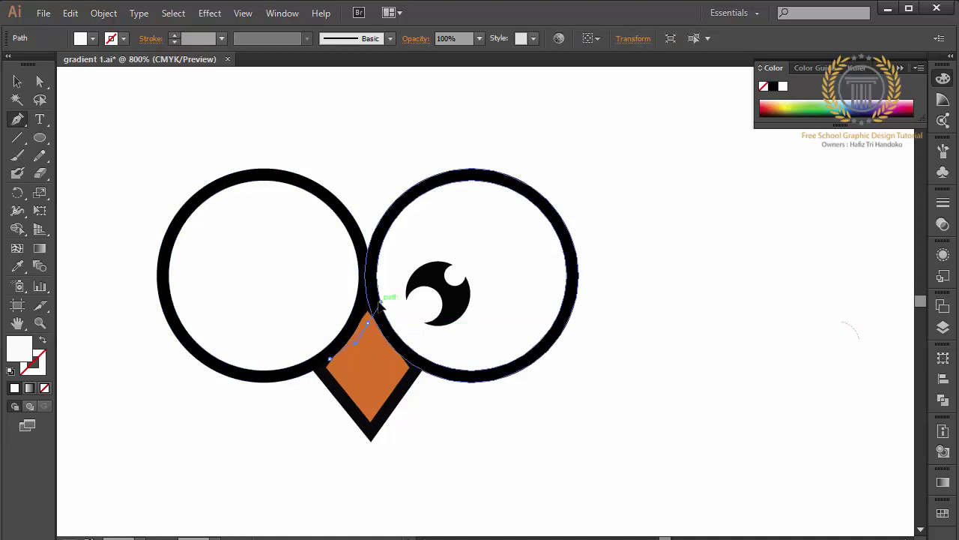
{"action": "left_click", "coordinate": [368, 323], "text": "alt"}
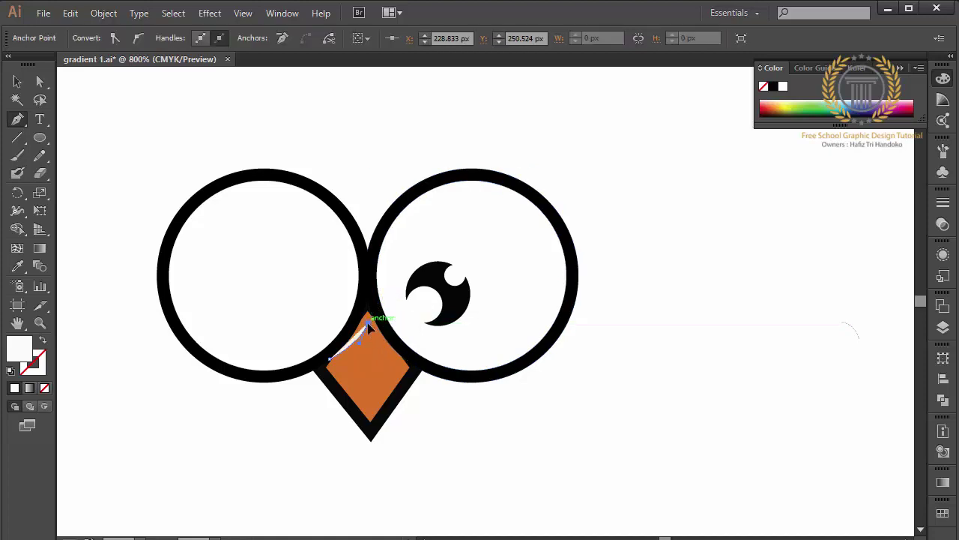
{"action": "key", "text": "Left"}
{"action": "key", "text": "ctrl+z"}
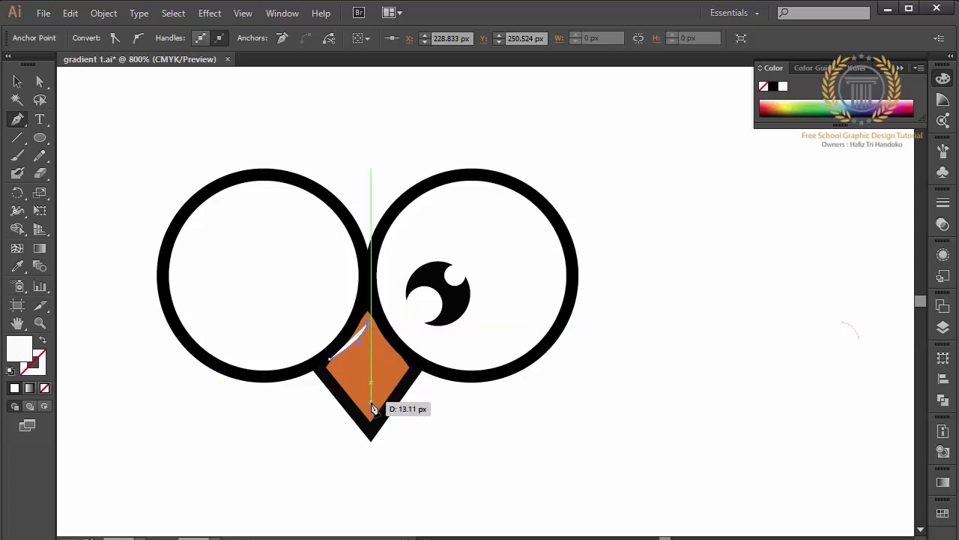
{"action": "left_click_drag", "start_coordinate": [368, 409], "coordinate": [377, 329]}
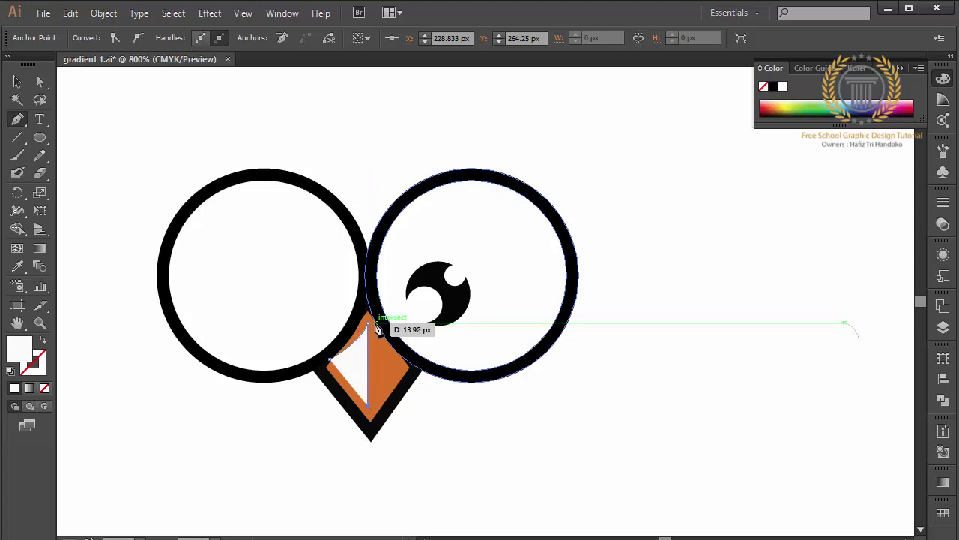
{"action": "mouse_move", "coordinate": [375, 330]}
{"action": "left_mouse_down"}
{"action": "mouse_move", "coordinate": [369, 301]}
{"action": "mouse_move", "coordinate": [329, 358]}
{"action": "left_mouse_up"}
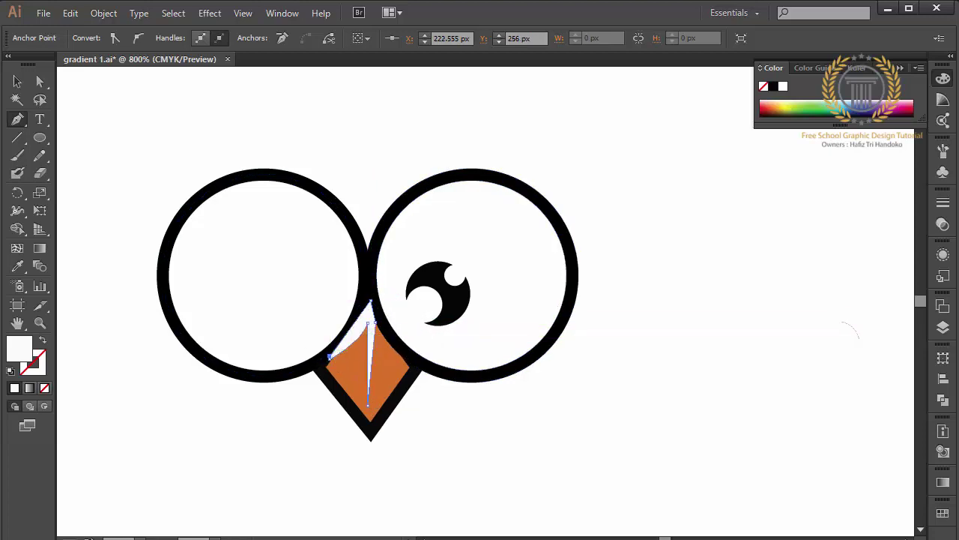
Step: Stretch the beak up between the eyes and send beak and highlight behind the eye circles
{"action": "left_click", "coordinate": [16, 81]}
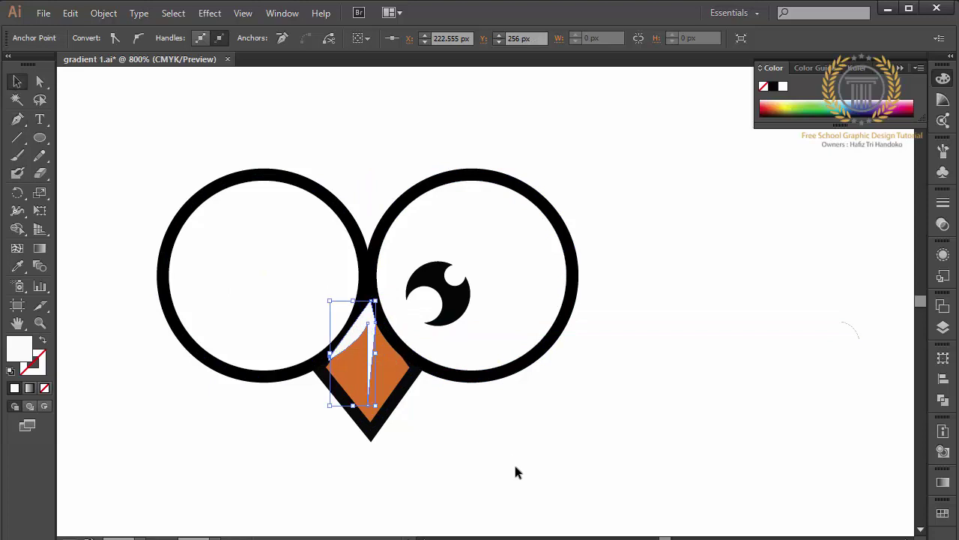
{"action": "left_click", "coordinate": [381, 426]}
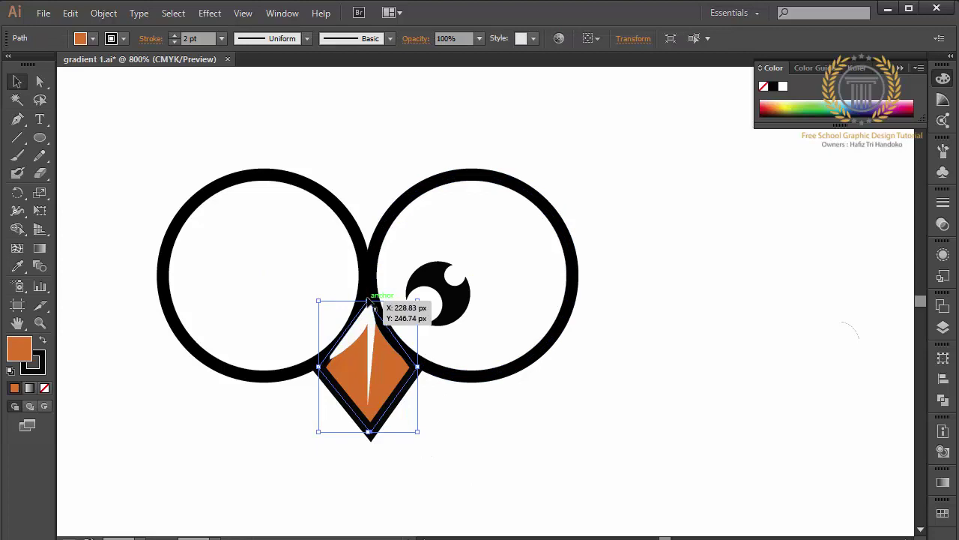
{"action": "left_click_drag", "start_coordinate": [368, 302], "coordinate": [368, 295]}
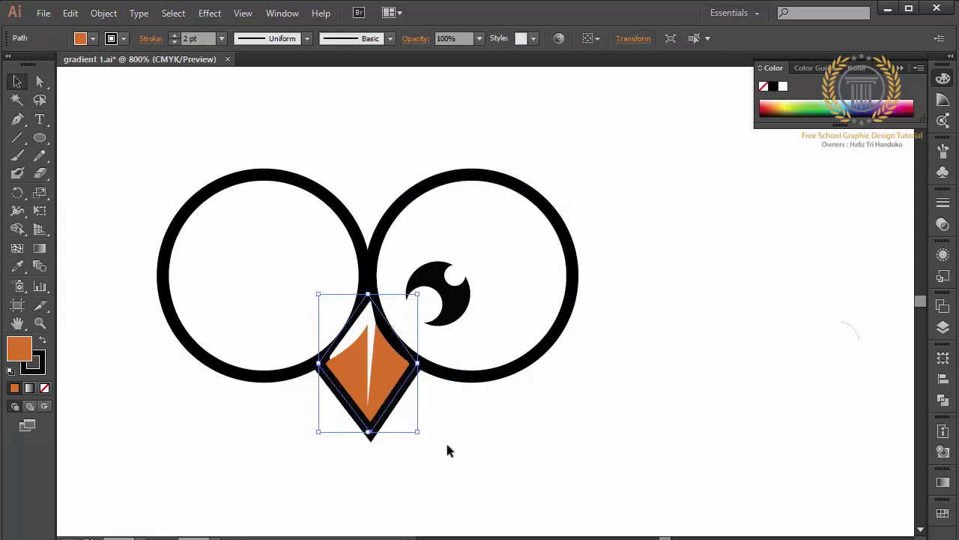
{"action": "left_click", "coordinate": [359, 413], "text": "shift"}
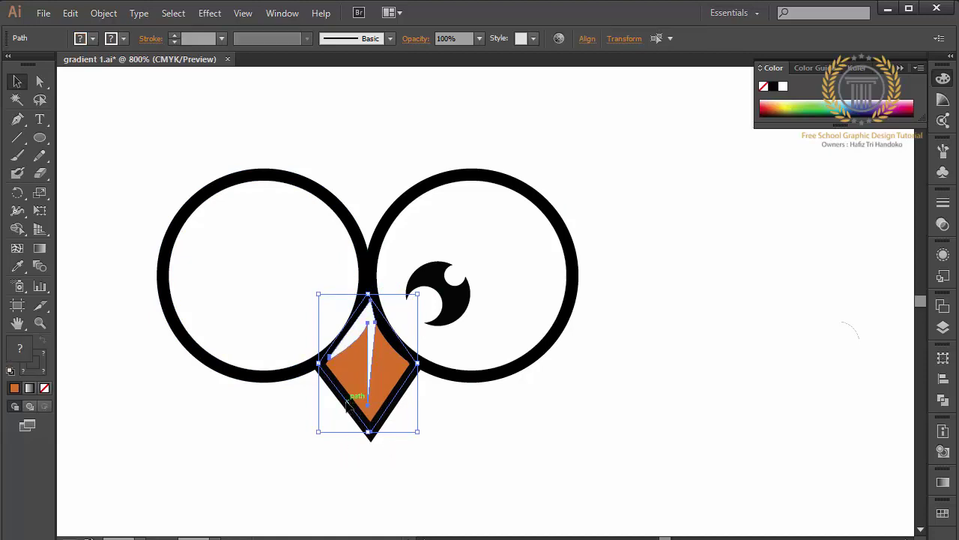
{"action": "right_click", "coordinate": [347, 401]}
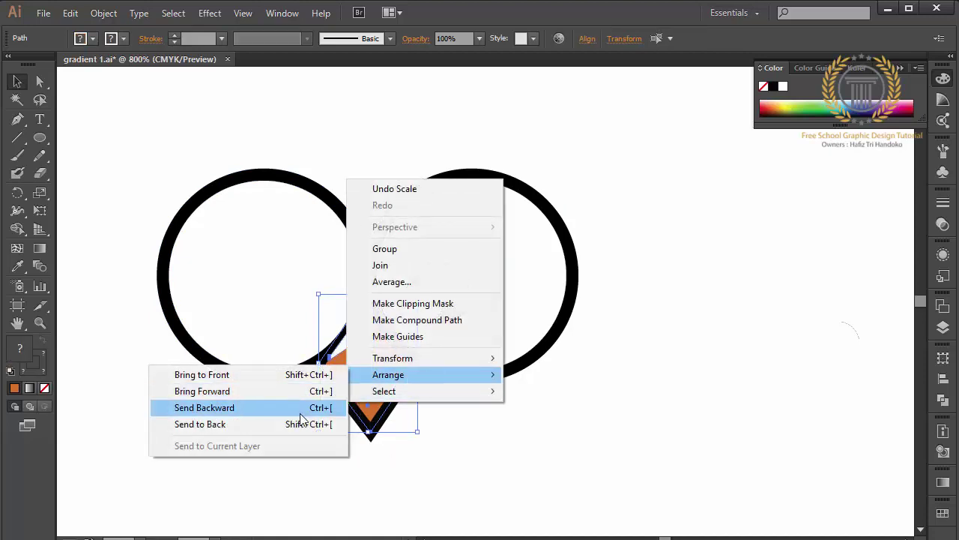
{"action": "left_click", "coordinate": [302, 424]}
{"action": "left_click", "coordinate": [302, 459]}
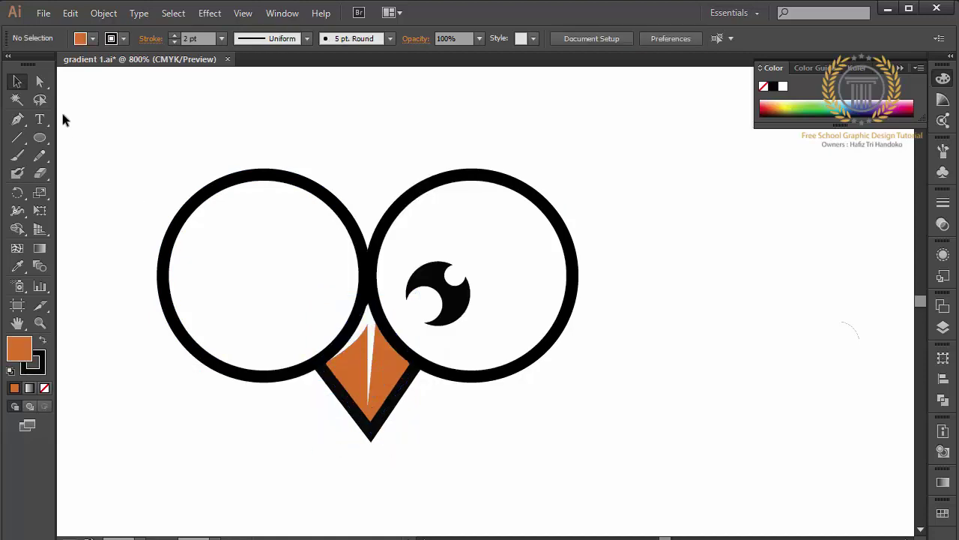
Step: Move the highlight's top anchor and curve handle into a slim slanted sliver along the beak
{"action": "left_click", "coordinate": [40, 81]}
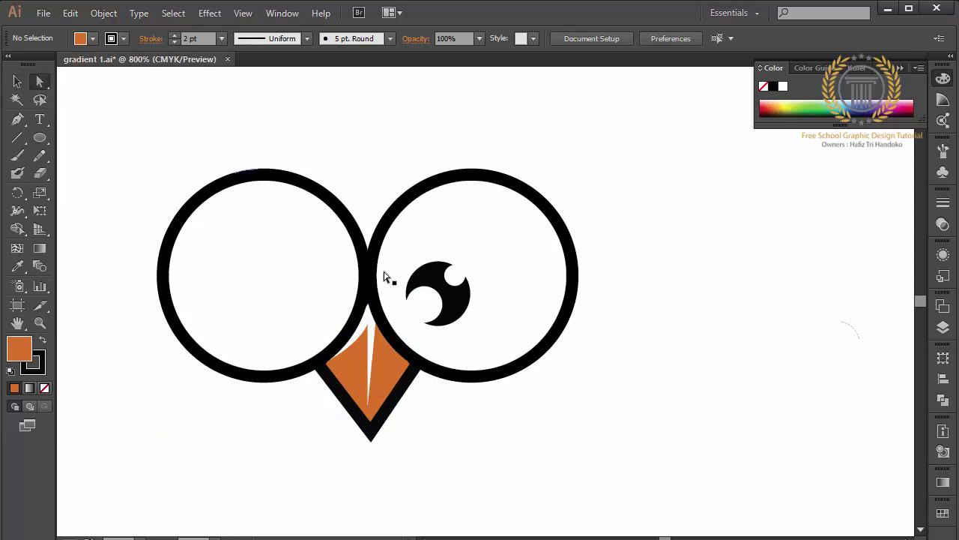
{"action": "left_click", "coordinate": [368, 328]}
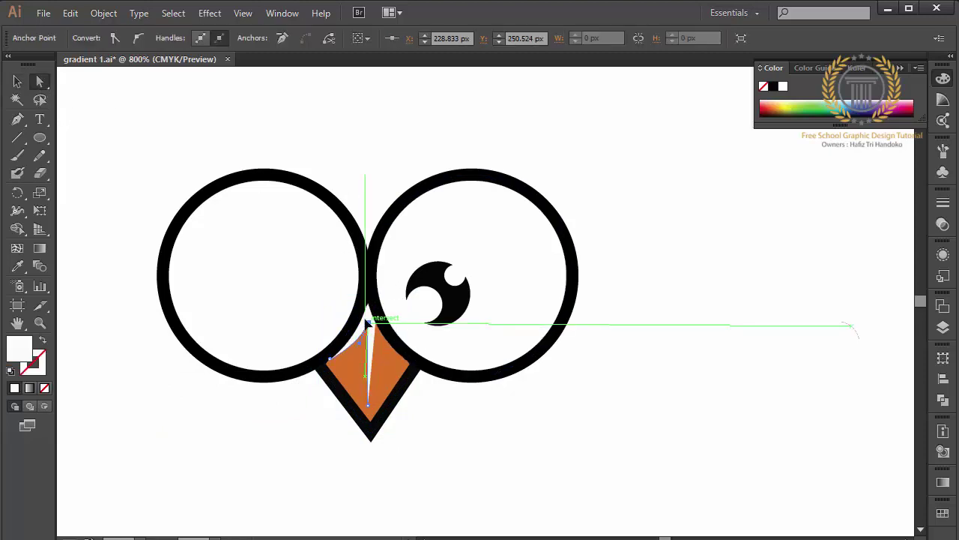
{"action": "left_click_drag", "start_coordinate": [368, 323], "coordinate": [367, 327]}
{"action": "left_click_drag", "start_coordinate": [368, 332], "coordinate": [365, 321]}
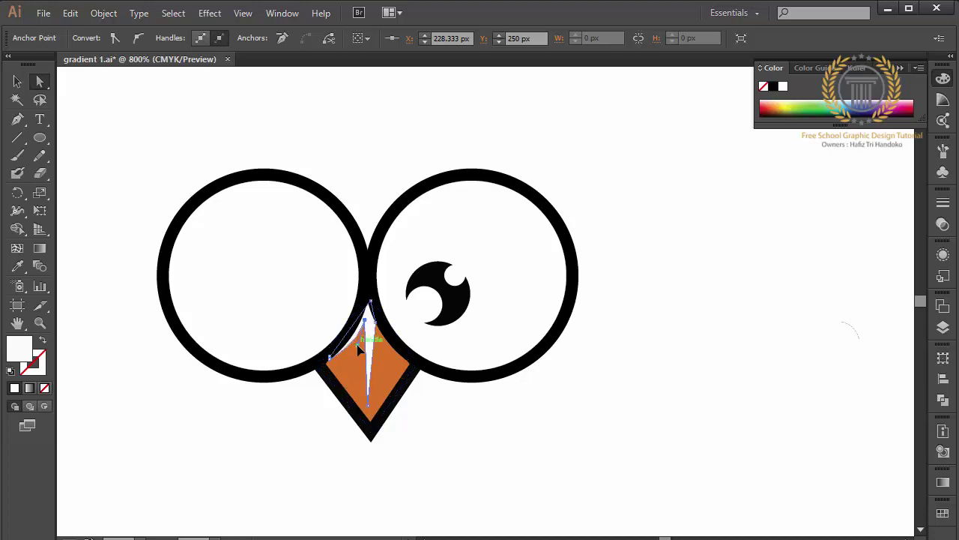
{"action": "left_click_drag", "start_coordinate": [378, 322], "coordinate": [375, 315]}
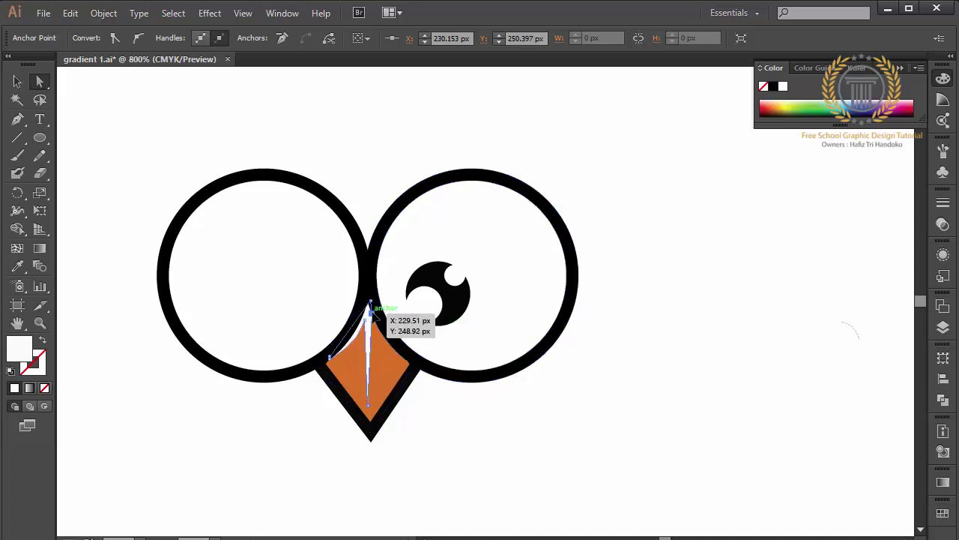
{"action": "left_click", "coordinate": [448, 435]}
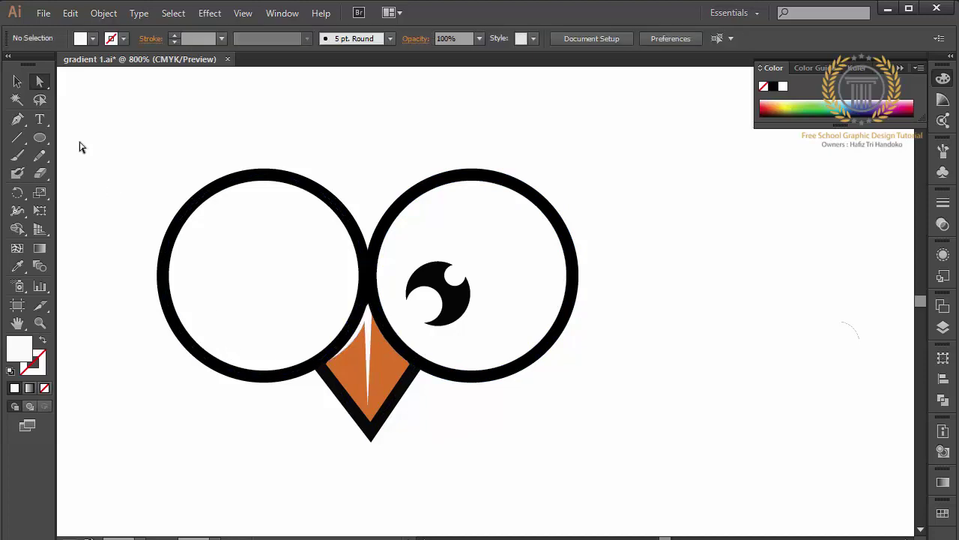
{"action": "left_click", "coordinate": [17, 81]}
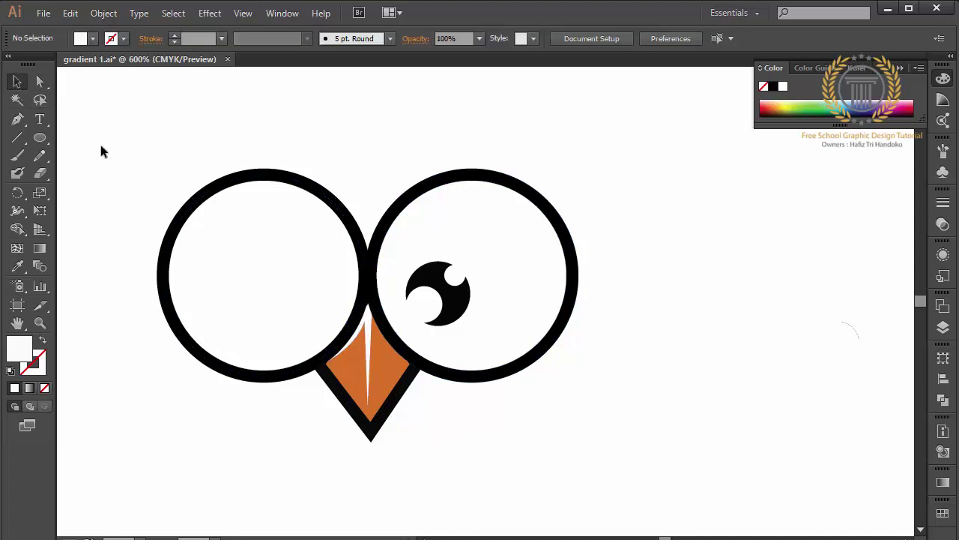
{"action": "key", "text": "ctrl+minus"}
{"action": "key", "text": "ctrl+minus"}
{"action": "key", "text": "ctrl+minus"}
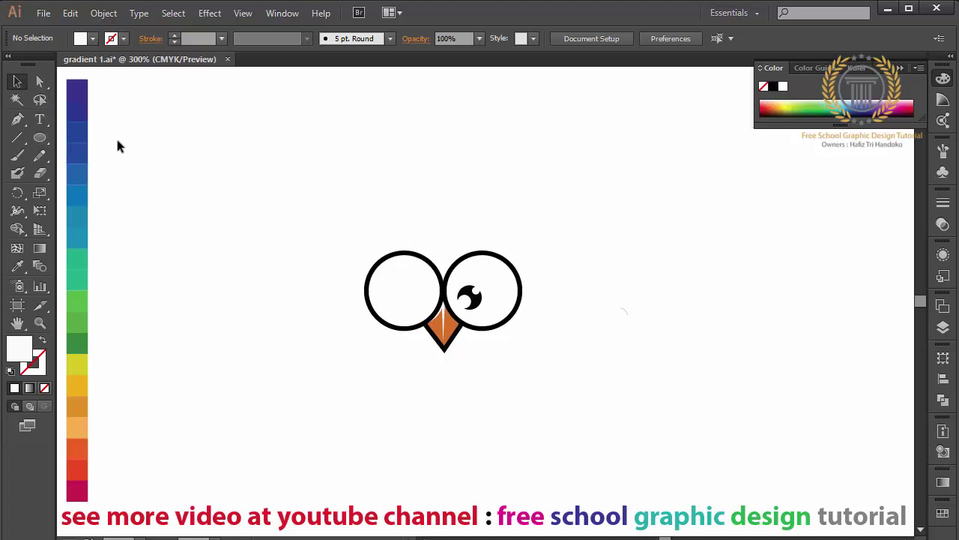
Step: Copy the right eye's crescent pupil and paste a copy in front
{"action": "left_click", "coordinate": [471, 298]}
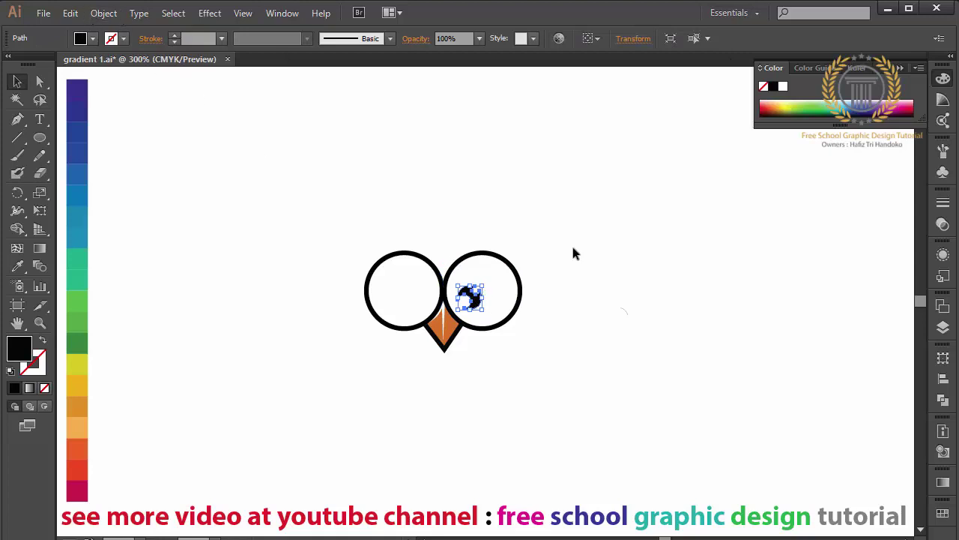
{"action": "left_click", "coordinate": [533, 248]}
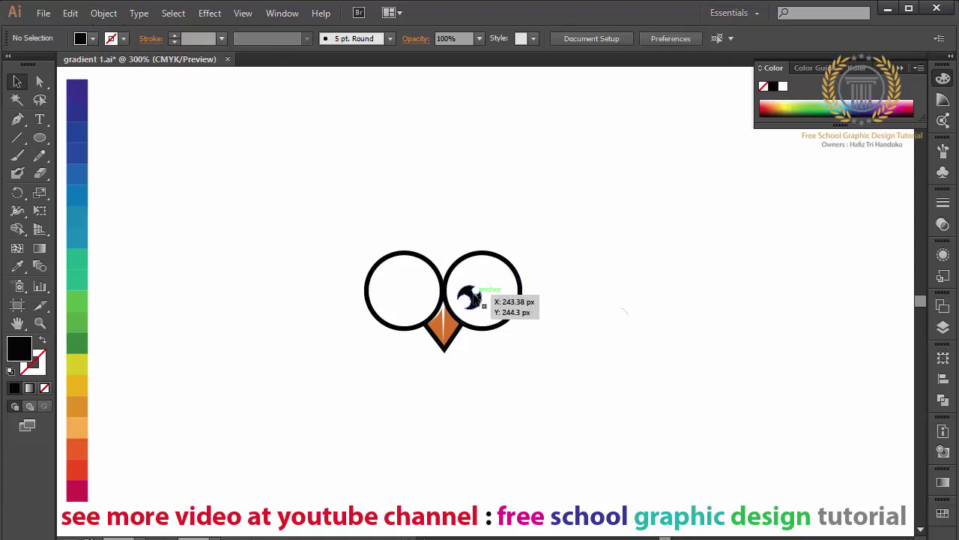
{"action": "left_click", "coordinate": [472, 298]}
{"action": "left_click", "coordinate": [70, 13]}
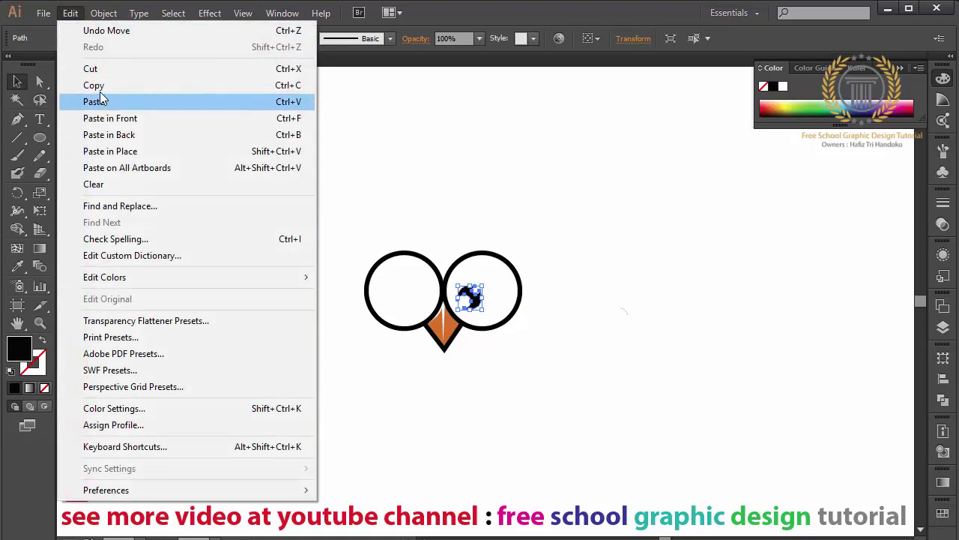
{"action": "left_click", "coordinate": [96, 84]}
{"action": "left_click", "coordinate": [70, 13]}
{"action": "left_click", "coordinate": [112, 118]}
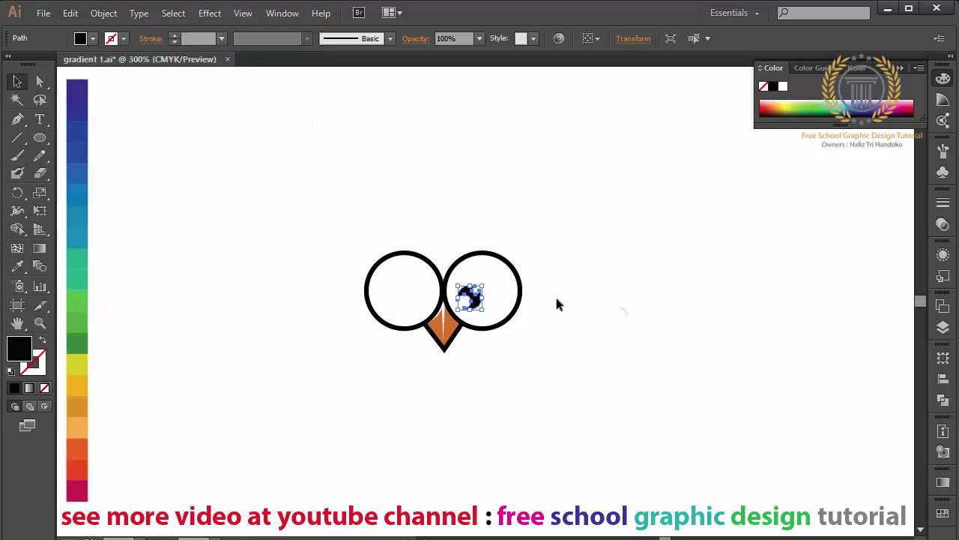
Step: Resize the pupil copy, nudge it into the left eye, and rotate it about 71 degrees
{"action": "left_click_drag", "start_coordinate": [471, 297], "coordinate": [509, 300]}
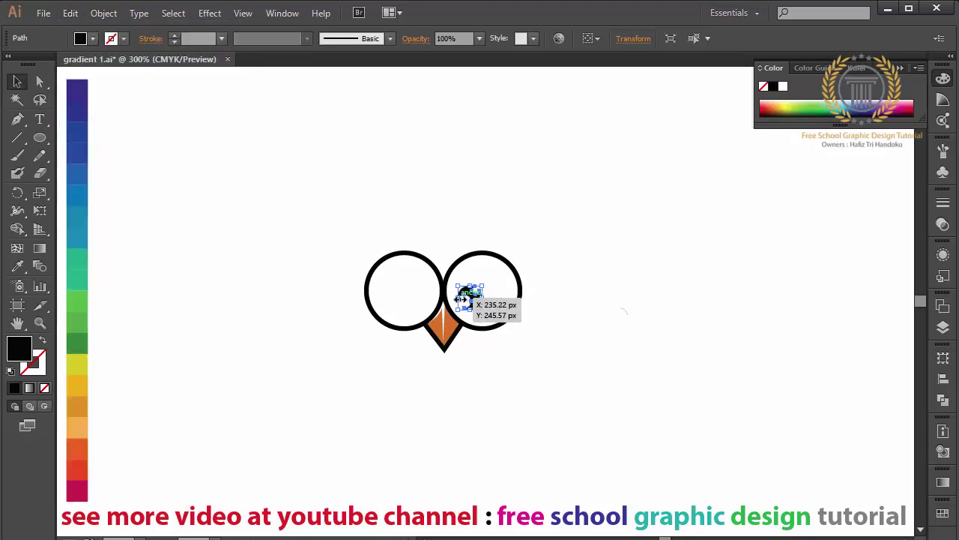
{"action": "left_click_drag", "start_coordinate": [508, 300], "coordinate": [483, 298]}
{"action": "left_click", "coordinate": [522, 305]}
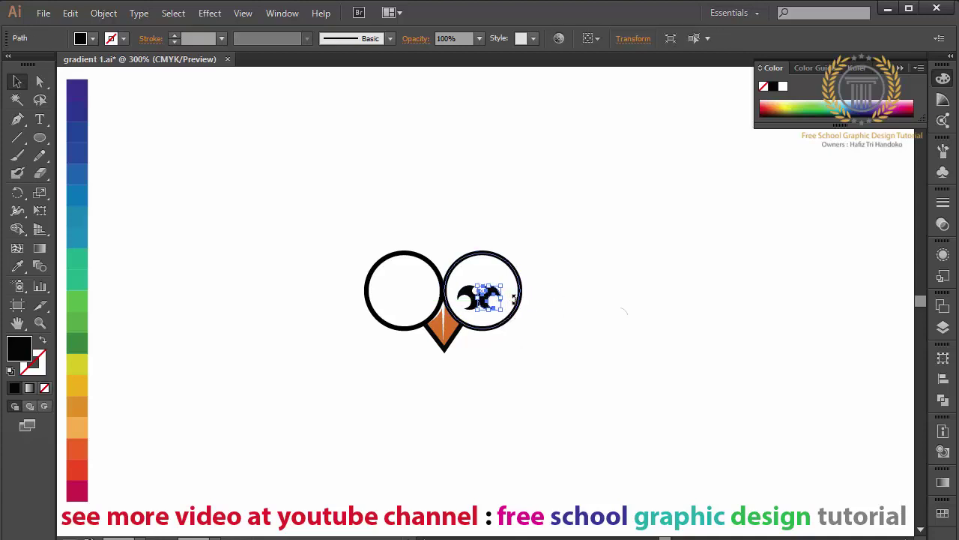
{"action": "key", "text": "Left"}
{"action": "key", "text": "Left"}
{"action": "key", "text": "Left"}
{"action": "key", "text": "Left"}
{"action": "key", "text": "Left"}
{"action": "key", "text": "Left"}
{"action": "key", "text": "Left"}
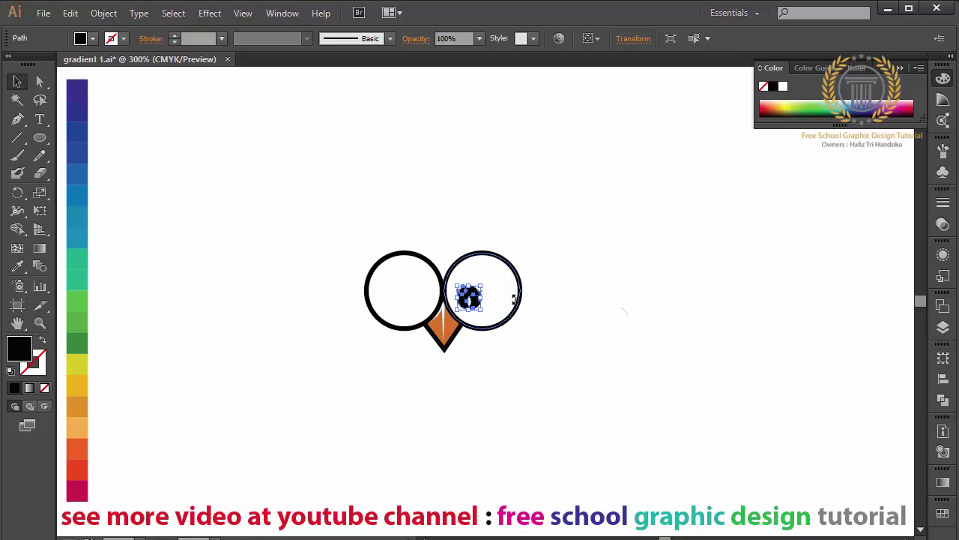
{"action": "key", "text": "Left"}
{"action": "key", "text": "Left"}
{"action": "key", "text": "Left"}
{"action": "key", "text": "Left"}
{"action": "key", "text": "Left"}
{"action": "key", "text": "Left"}
{"action": "key", "text": "Left"}
{"action": "key", "text": "Left"}
{"action": "key", "text": "Left"}
{"action": "key", "text": "Left"}
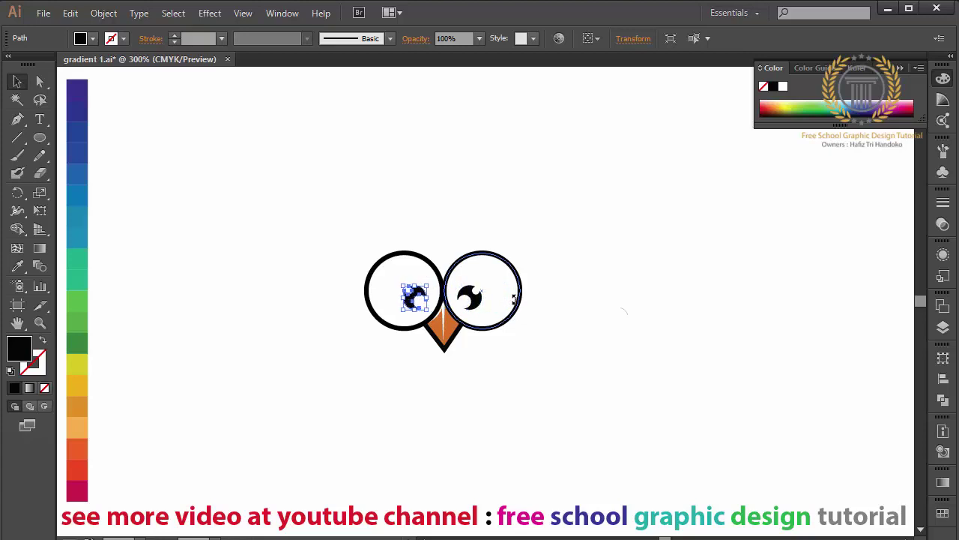
{"action": "key", "text": "Right"}
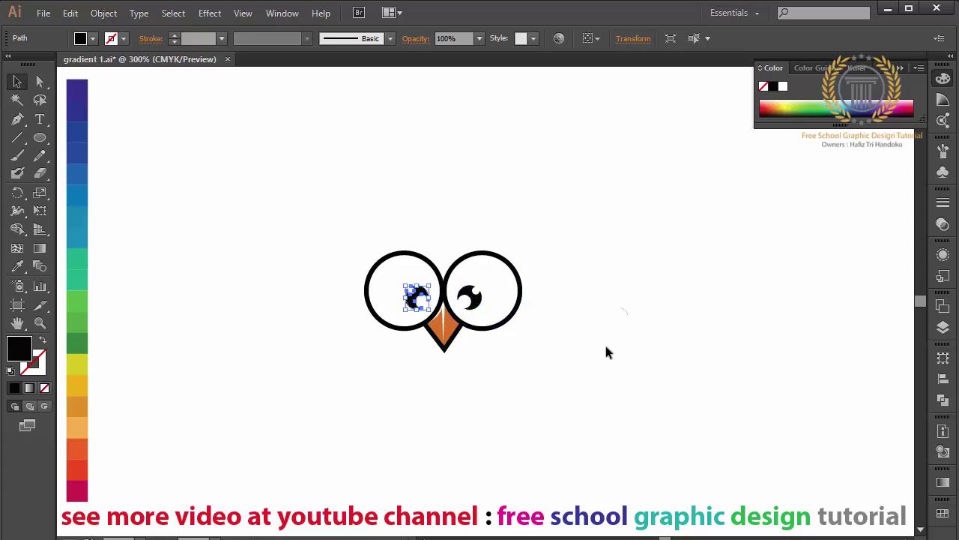
{"action": "left_click", "coordinate": [606, 351]}
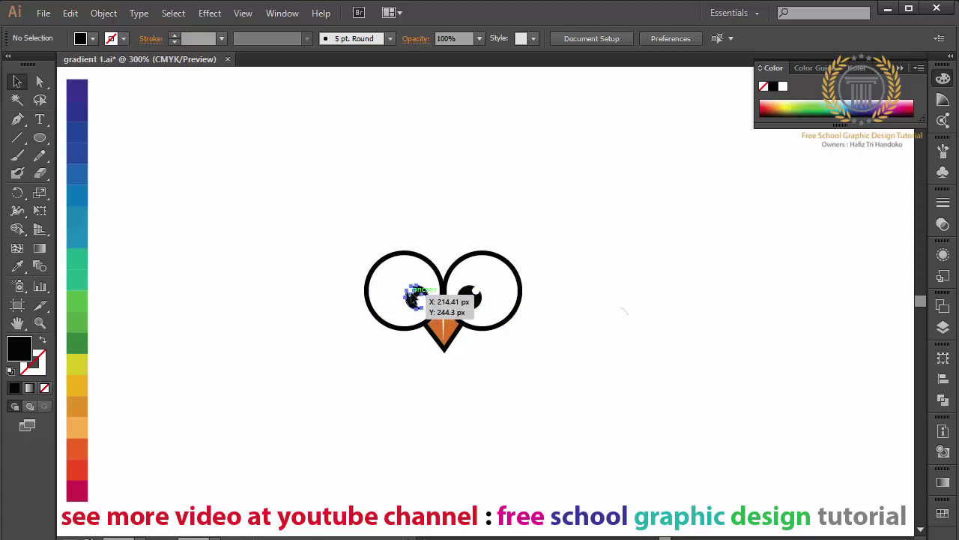
{"action": "left_click", "coordinate": [417, 298]}
{"action": "left_click_drag", "start_coordinate": [433, 310], "coordinate": [404, 326]}
{"action": "left_click", "coordinate": [410, 385]}
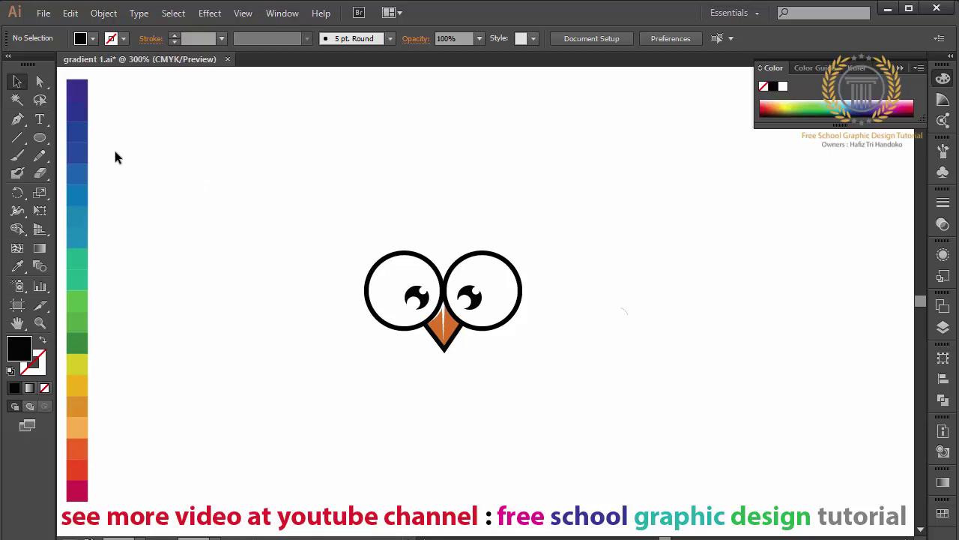
{"action": "left_click", "coordinate": [18, 121]}
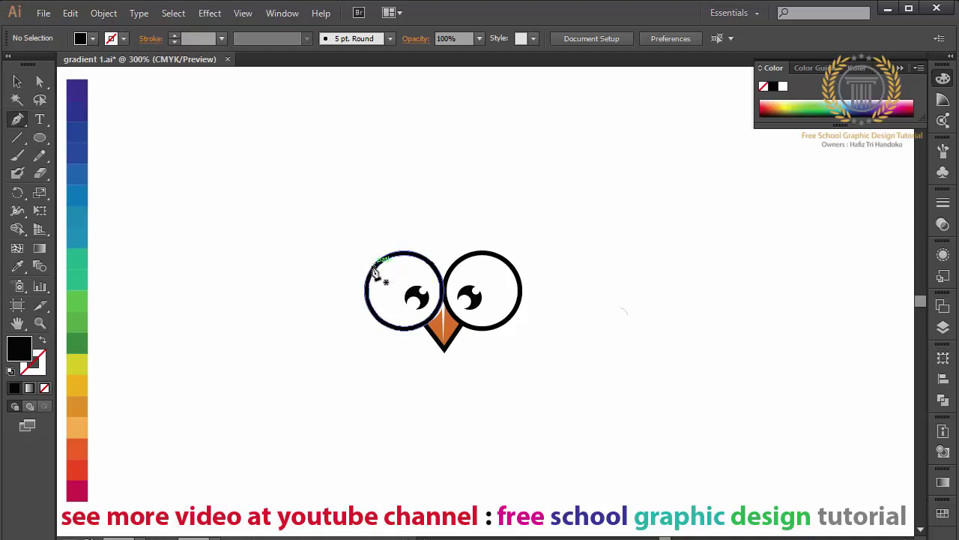
{"action": "left_click", "coordinate": [441, 227]}
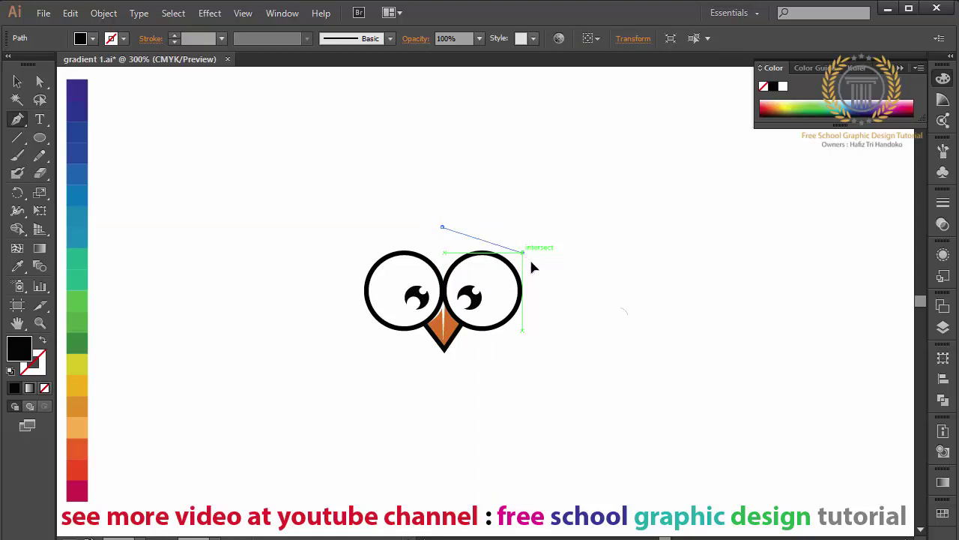
{"action": "left_click_drag", "start_coordinate": [523, 252], "coordinate": [562, 288]}
{"action": "key", "text": "ctrl+z"}
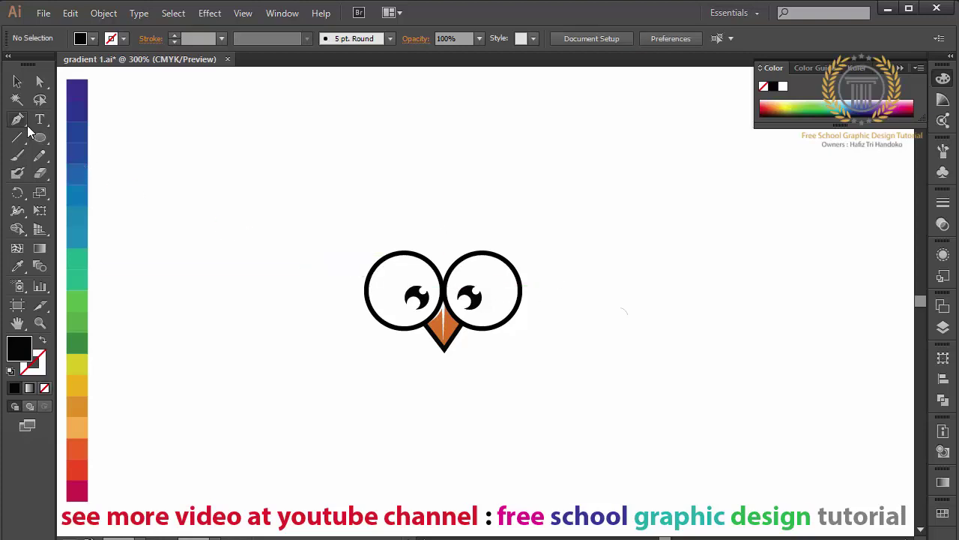
Step: Draw a black ellipse, centre and widen it over the face, and send it to back
{"action": "left_click_drag", "start_coordinate": [39, 139], "coordinate": [97, 171]}
{"action": "left_click_drag", "start_coordinate": [189, 210], "coordinate": [339, 320]}
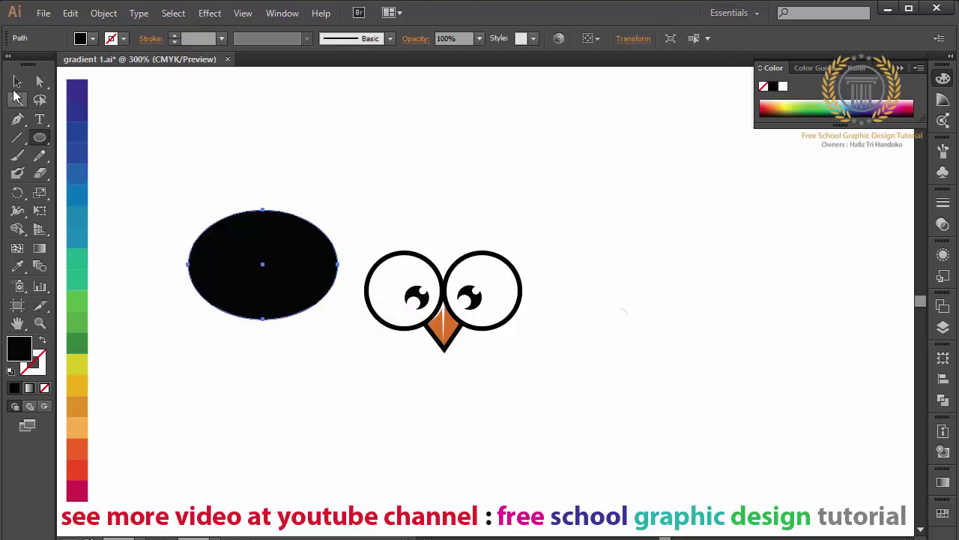
{"action": "left_click", "coordinate": [19, 84]}
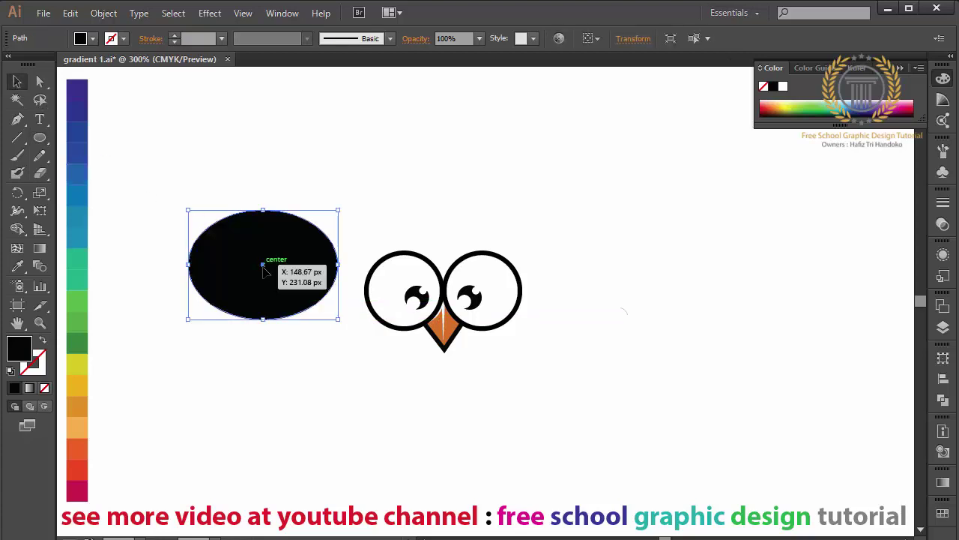
{"action": "left_click_drag", "start_coordinate": [262, 266], "coordinate": [444, 294]}
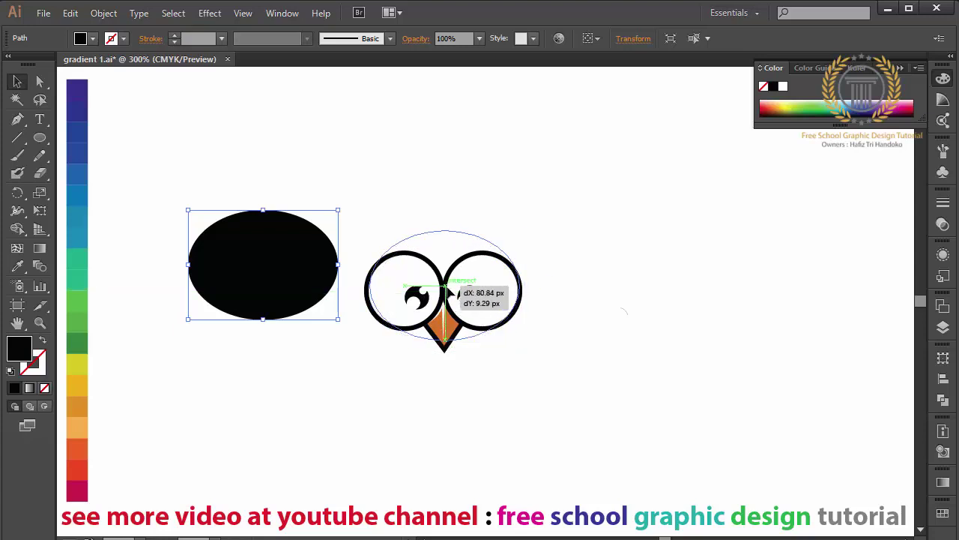
{"action": "left_click_drag", "start_coordinate": [447, 294], "coordinate": [450, 293]}
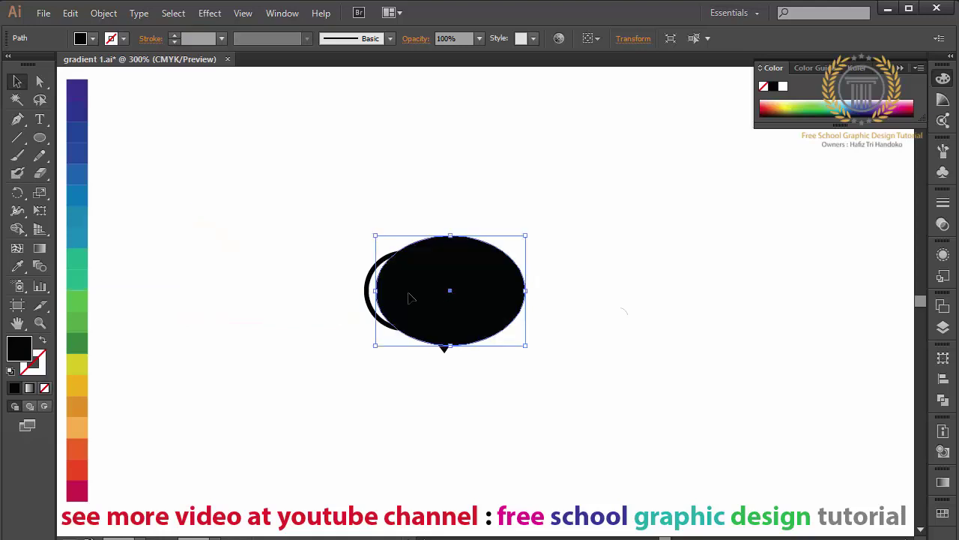
{"action": "left_click_drag", "start_coordinate": [375, 293], "coordinate": [365, 293]}
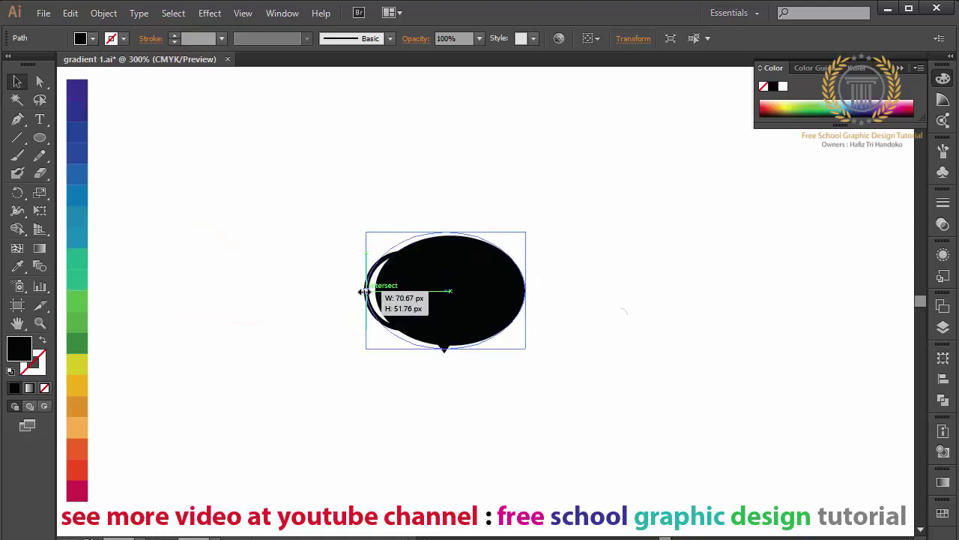
{"action": "right_click", "coordinate": [364, 291]}
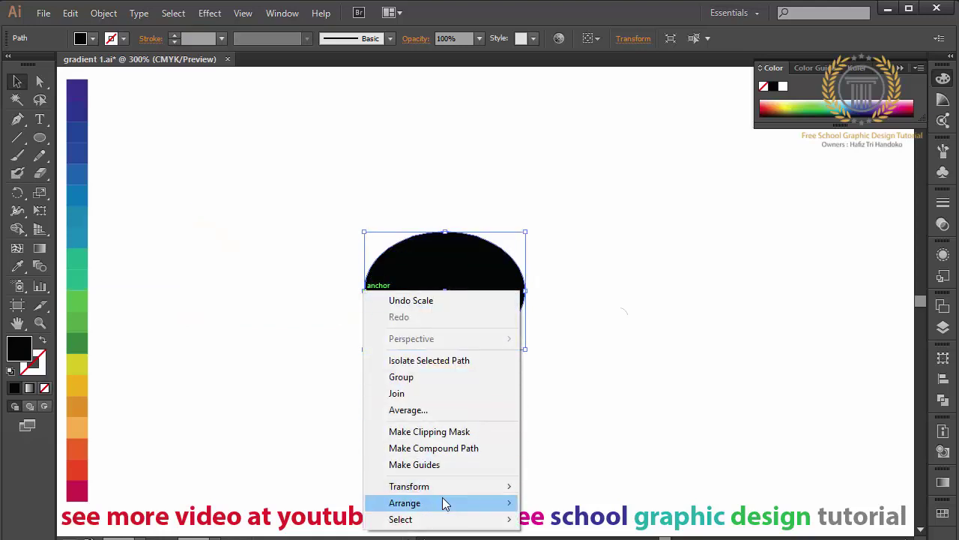
{"action": "left_click", "coordinate": [338, 486]}
Step: Fill the head oval with green #68C100 using the Color Picker
{"action": "left_click", "coordinate": [356, 457]}
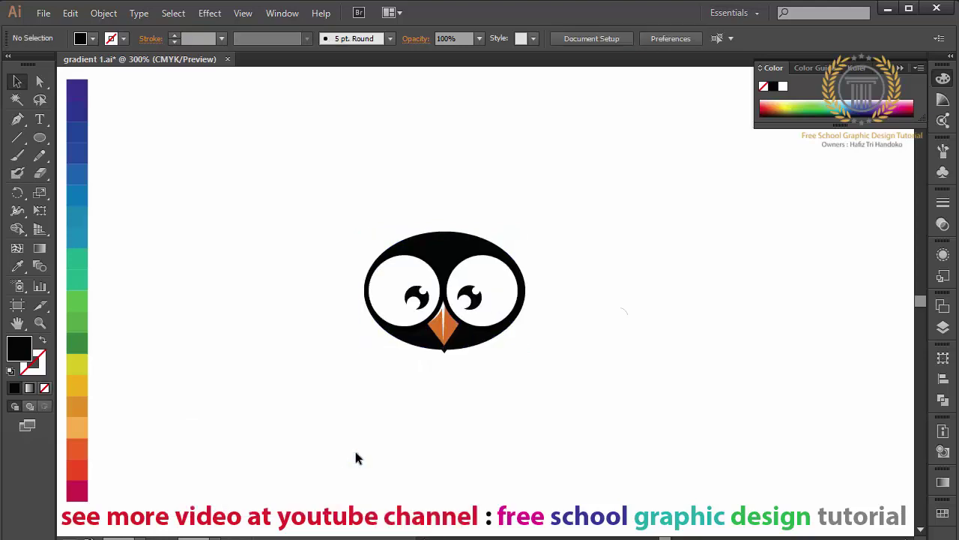
{"action": "left_click", "coordinate": [487, 340]}
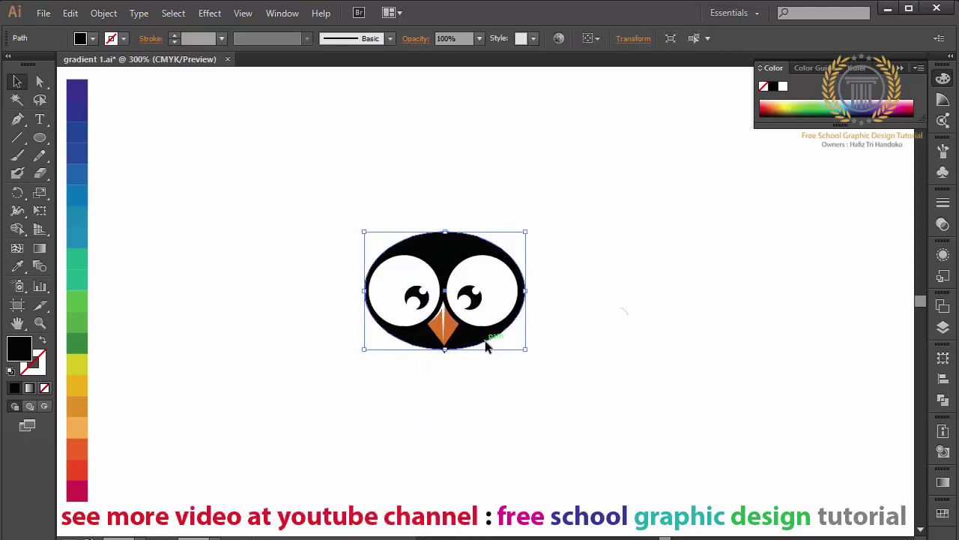
{"action": "double_click", "coordinate": [20, 349]}
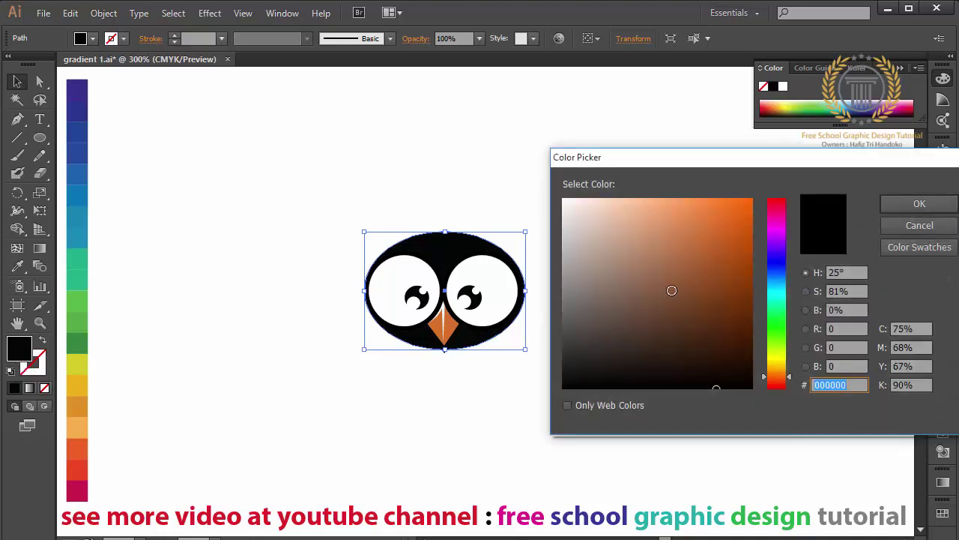
{"action": "left_click", "coordinate": [780, 343]}
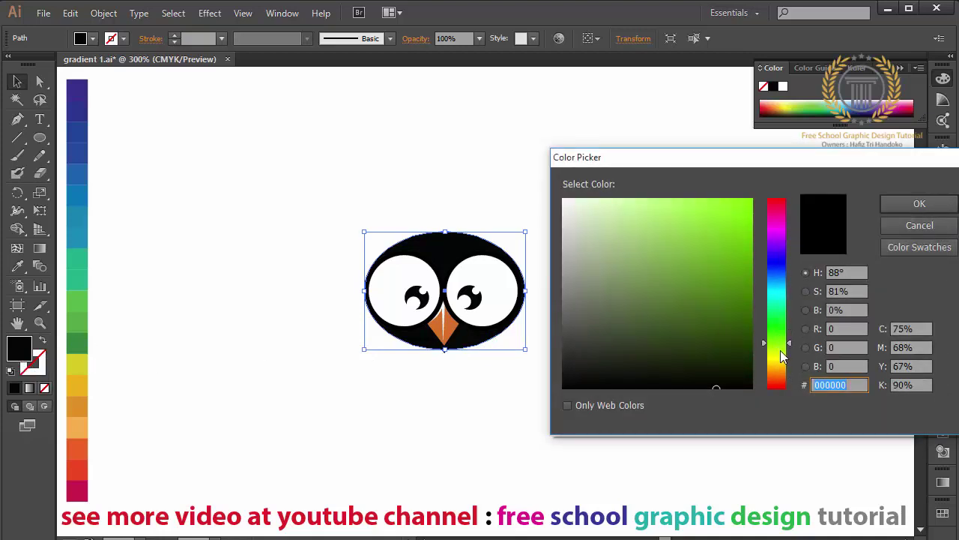
{"action": "left_click_drag", "start_coordinate": [725, 273], "coordinate": [759, 247]}
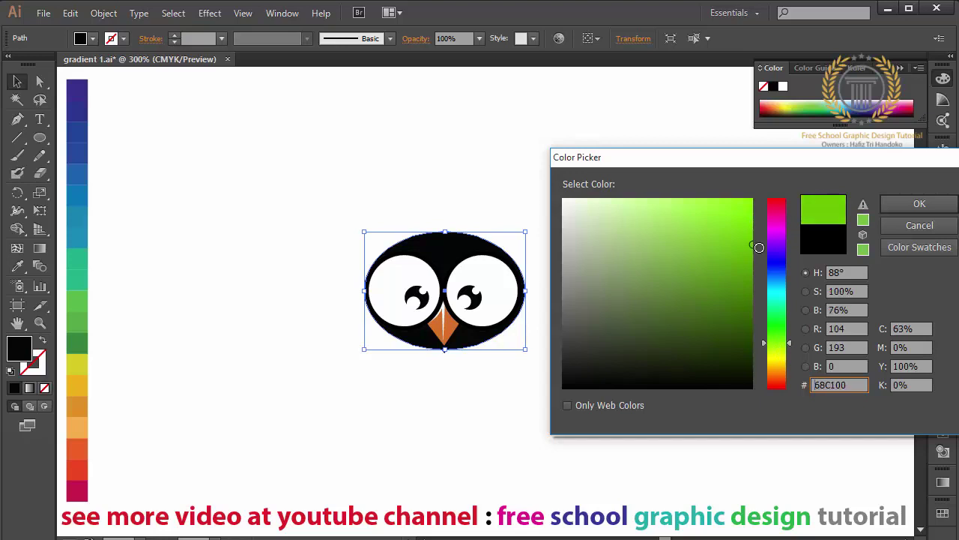
{"action": "left_click", "coordinate": [918, 205]}
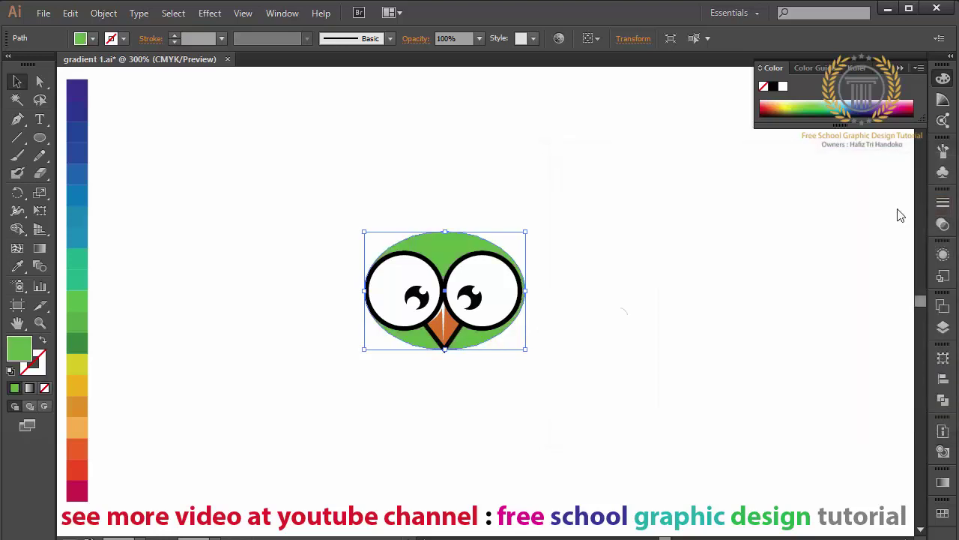
{"action": "left_click", "coordinate": [652, 329]}
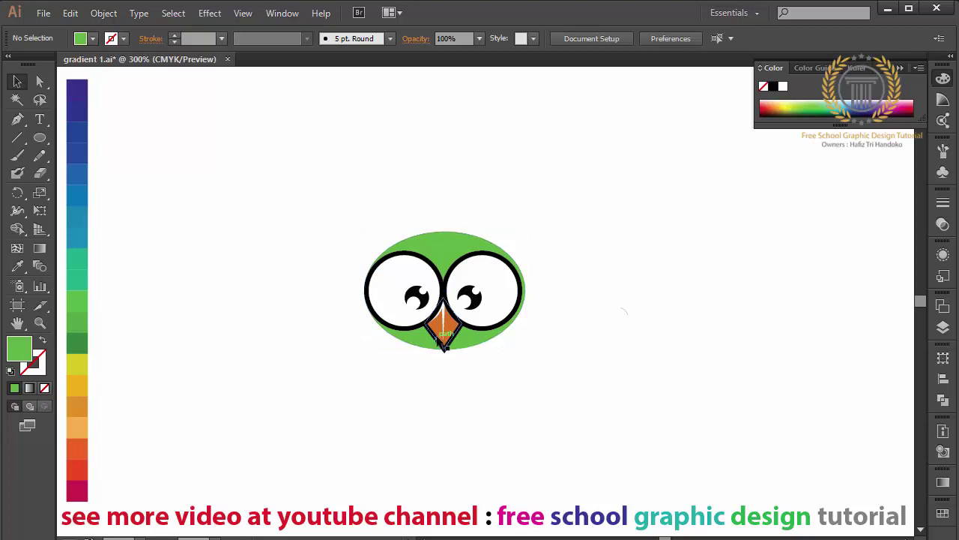
Step: Group the owl's eyes and beak together
{"action": "left_click_drag", "start_coordinate": [525, 356], "coordinate": [353, 238]}
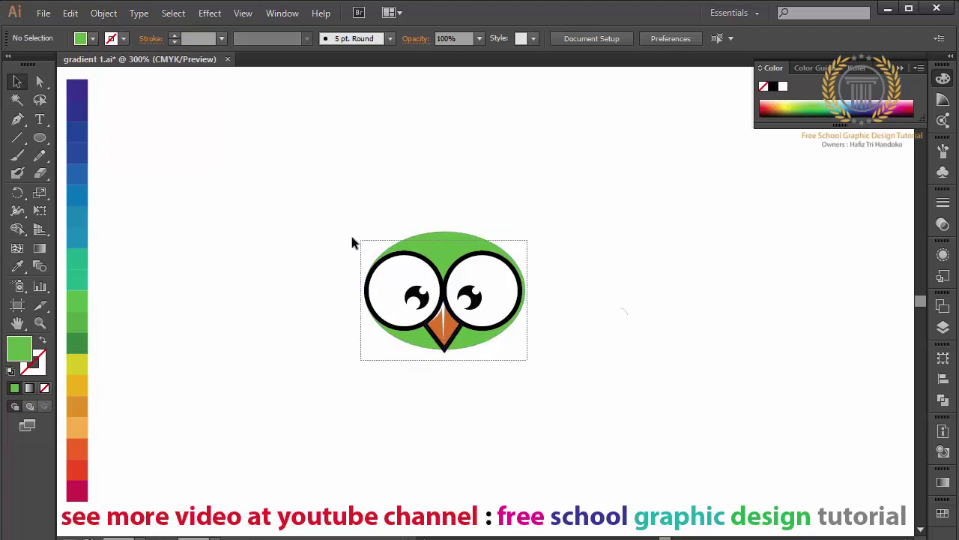
{"action": "right_click", "coordinate": [442, 249]}
{"action": "left_click", "coordinate": [470, 317]}
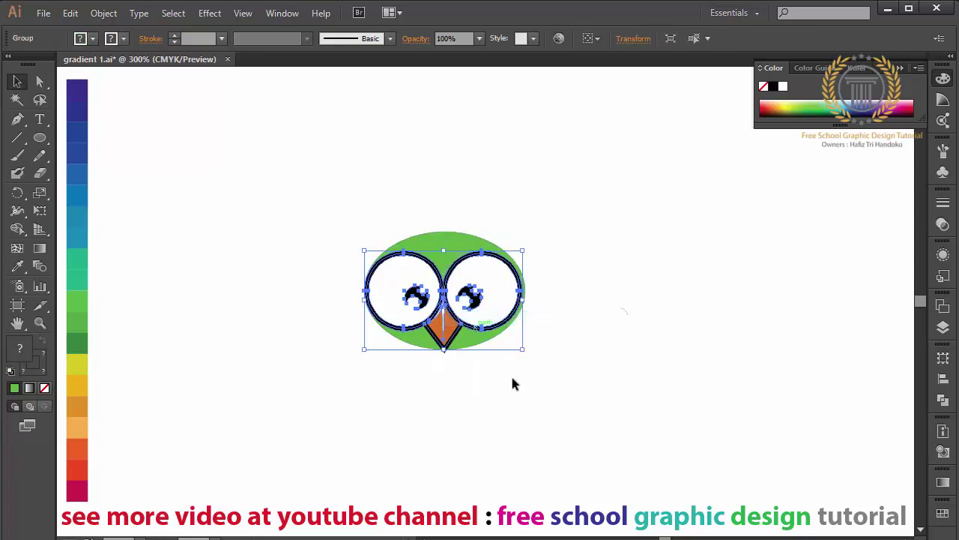
Step: Align the grouped face and green head on vertical and horizontal centres
{"action": "left_click_drag", "start_coordinate": [513, 384], "coordinate": [357, 222]}
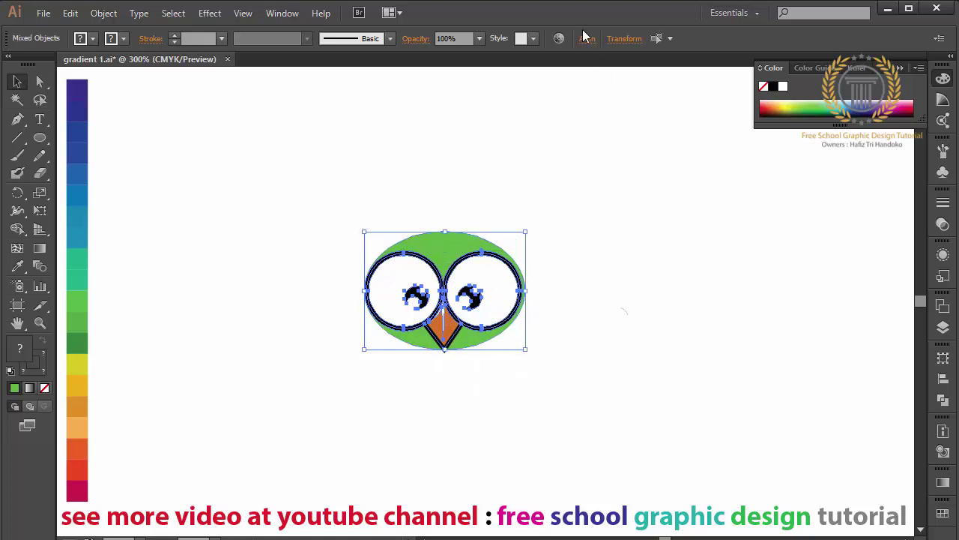
{"action": "left_click", "coordinate": [587, 39]}
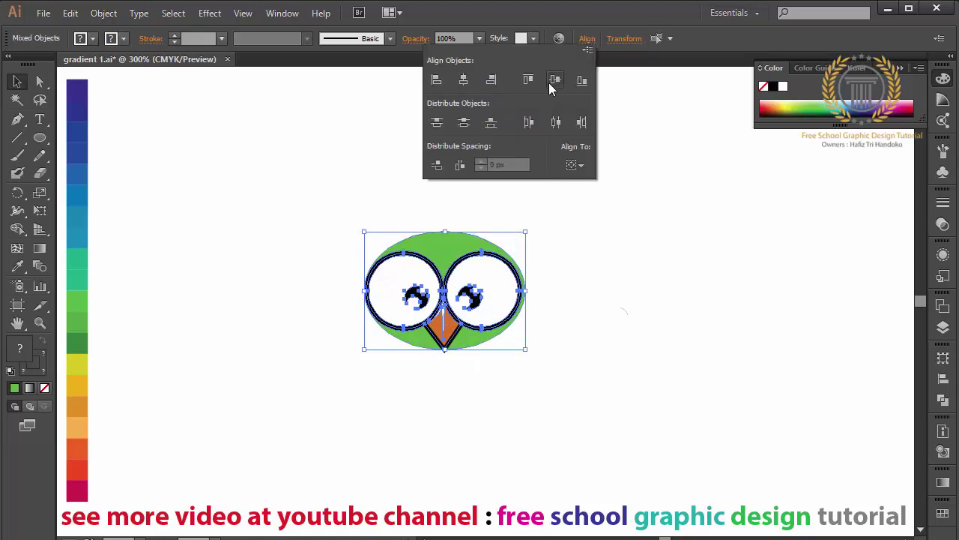
{"action": "left_click", "coordinate": [555, 79]}
{"action": "left_click", "coordinate": [463, 80]}
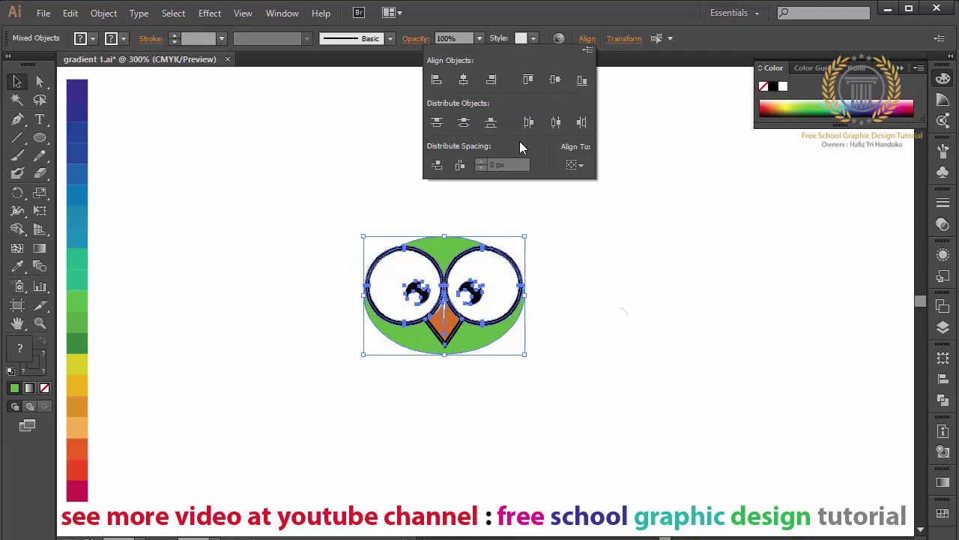
{"action": "left_click", "coordinate": [592, 225]}
{"action": "key", "text": "ctrl+shift+a"}
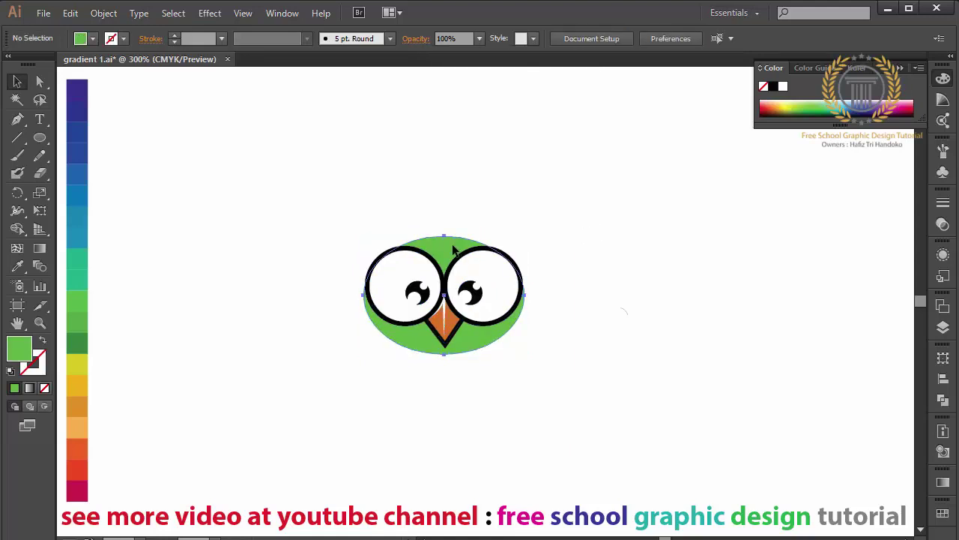
{"action": "left_click", "coordinate": [450, 244]}
Step: Nudge the green head up slightly
{"action": "key", "text": "Up"}
{"action": "key", "text": "Up"}
{"action": "key", "text": "Up"}
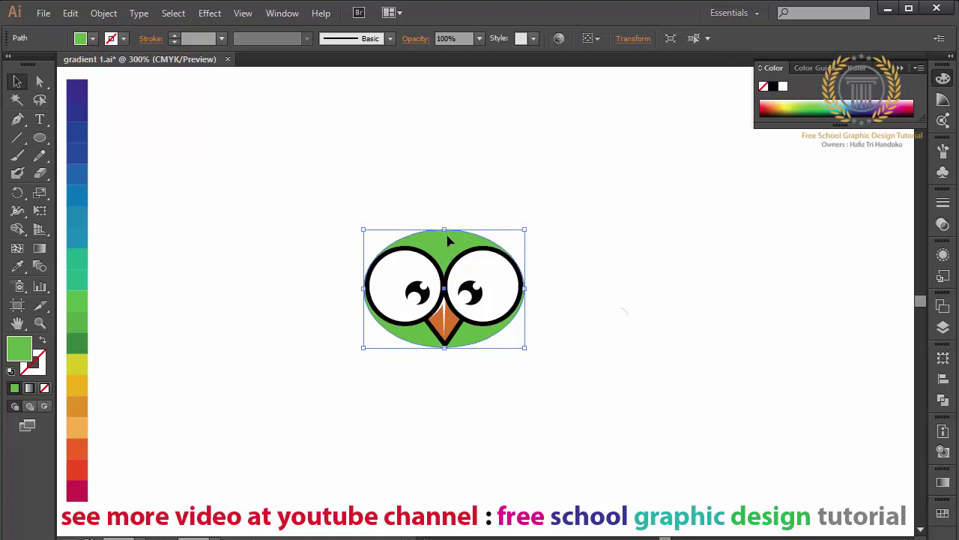
{"action": "key", "text": "Up"}
{"action": "key", "text": "Up"}
{"action": "key", "text": "Down"}
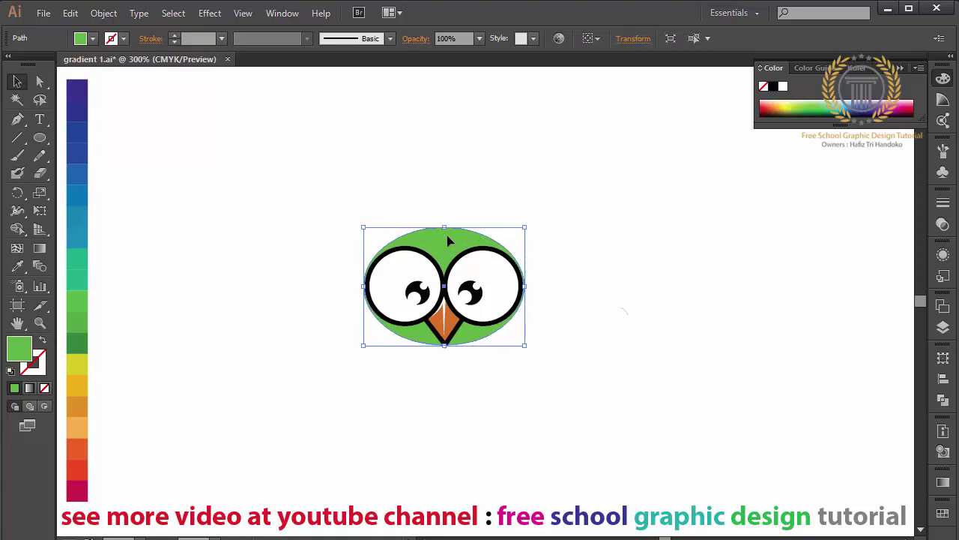
Step: Give the green head a near-black 2 pt outline
{"action": "left_click", "coordinate": [43, 341]}
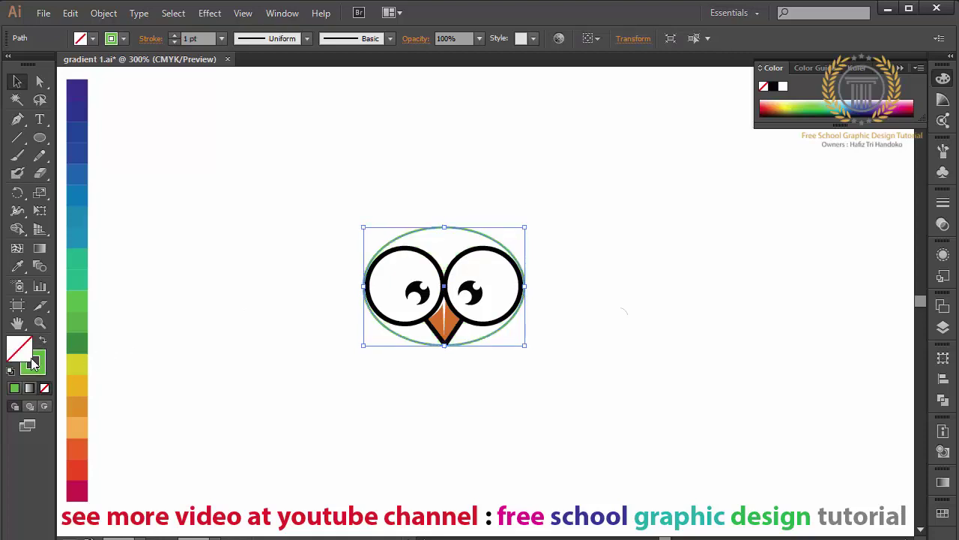
{"action": "double_click", "coordinate": [26, 358]}
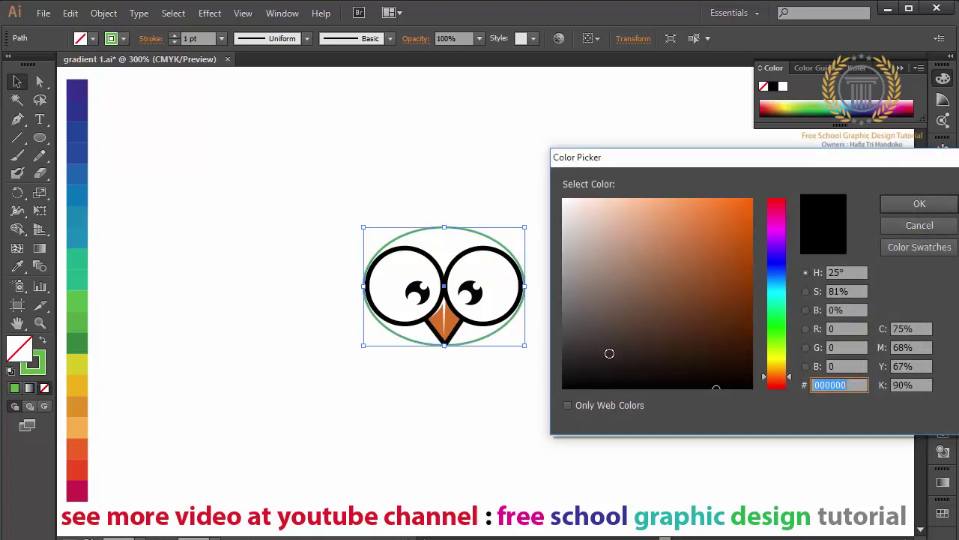
{"action": "key", "text": "Escape"}
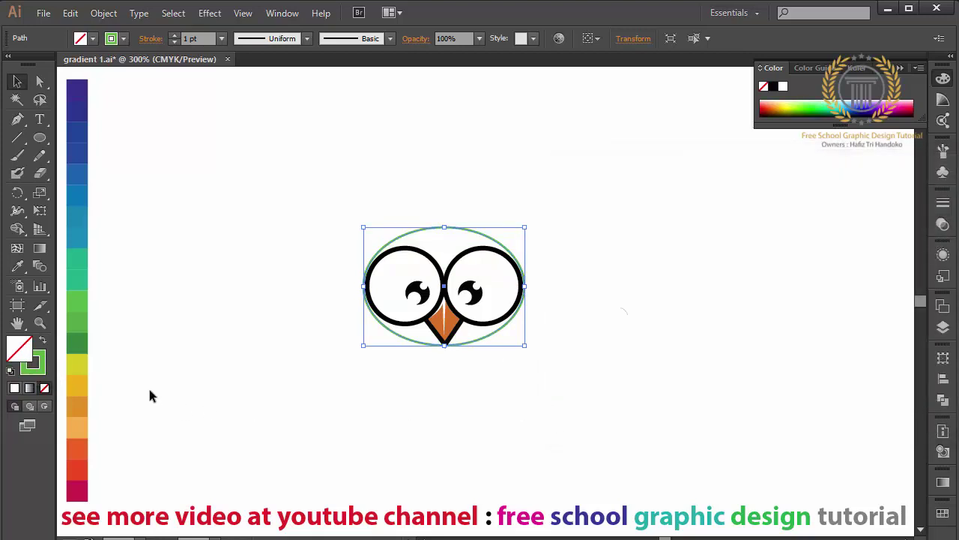
{"action": "double_click", "coordinate": [38, 361]}
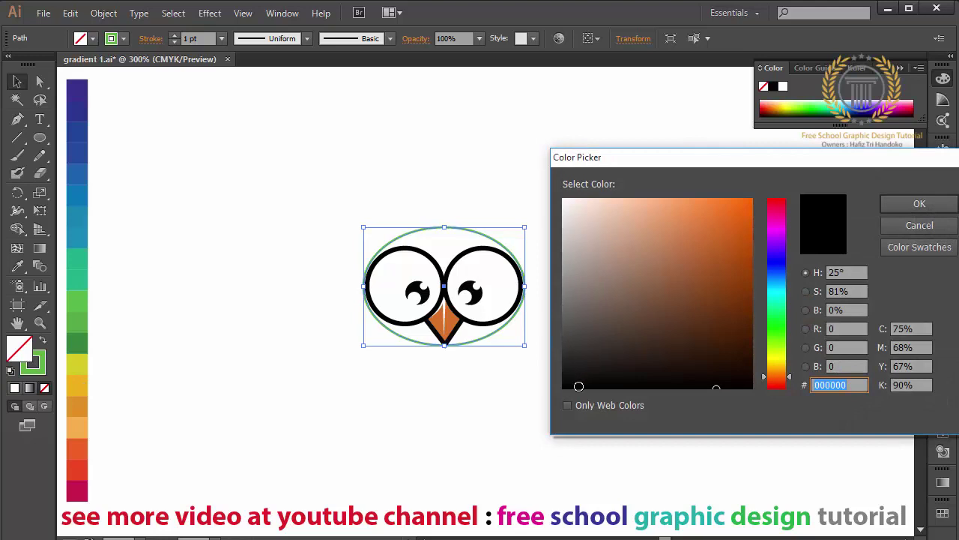
{"action": "left_click", "coordinate": [566, 386]}
{"action": "left_click", "coordinate": [921, 204]}
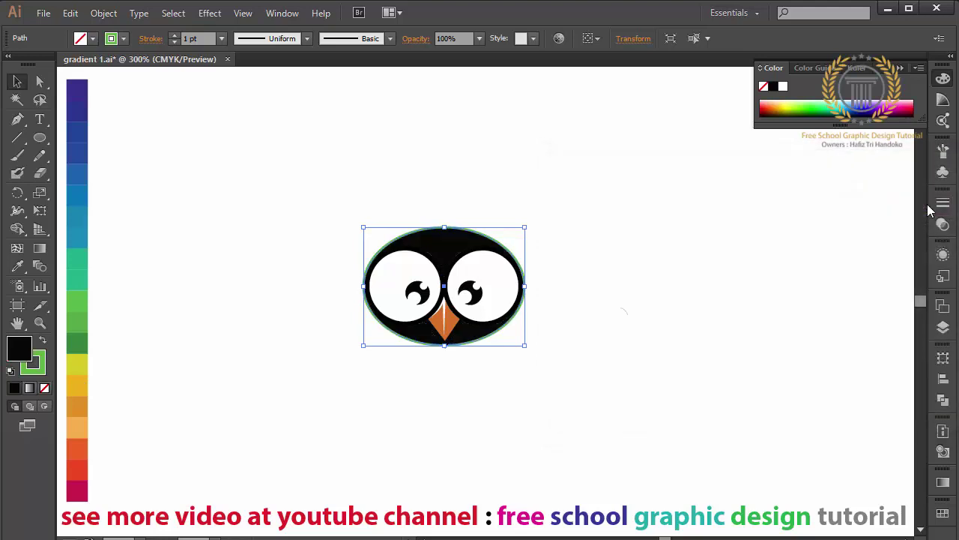
{"action": "left_click", "coordinate": [14, 350]}
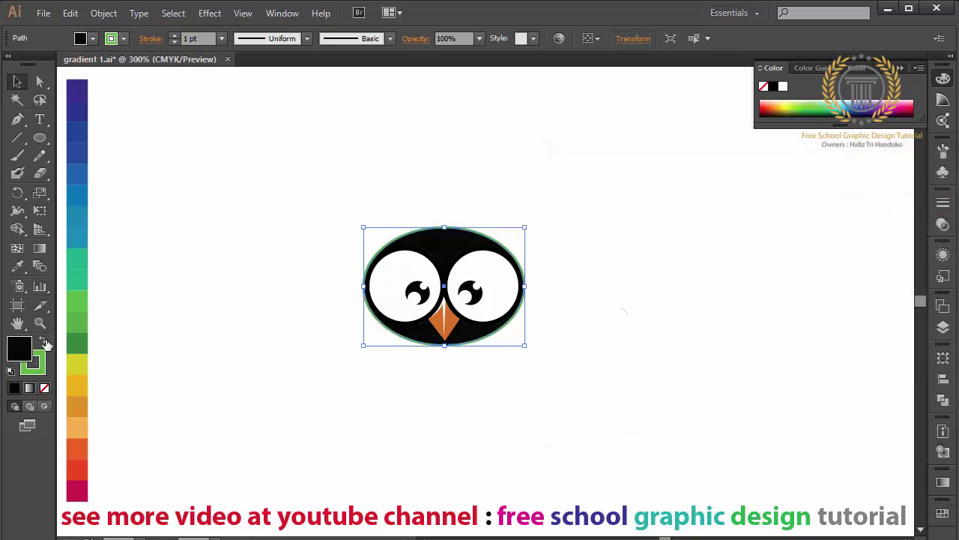
{"action": "left_click", "coordinate": [42, 342]}
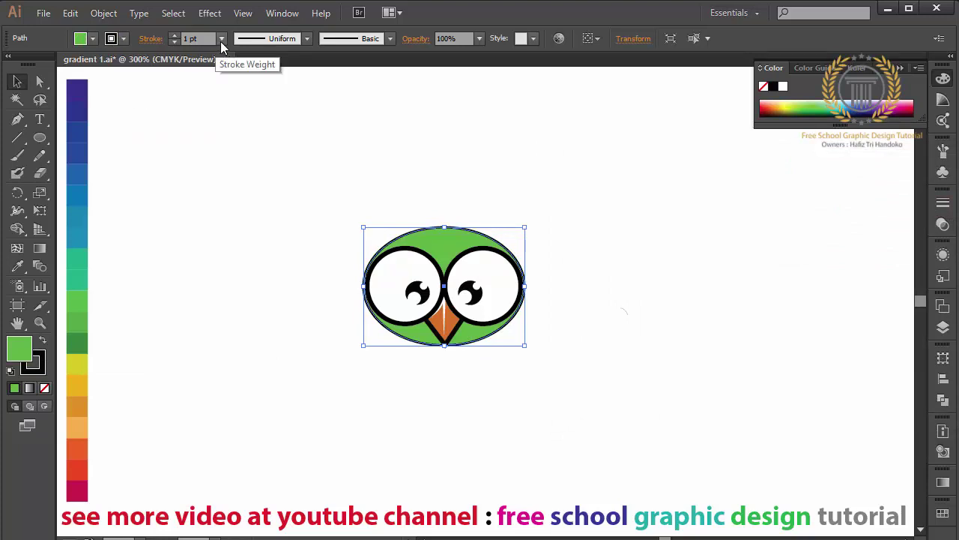
{"action": "left_click", "coordinate": [221, 42]}
{"action": "left_click", "coordinate": [229, 121]}
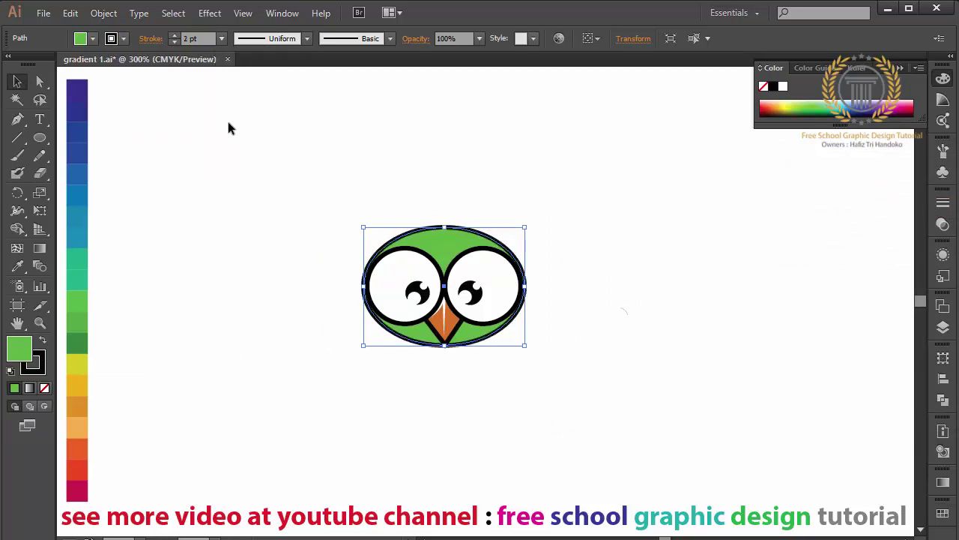
{"action": "left_click", "coordinate": [233, 245]}
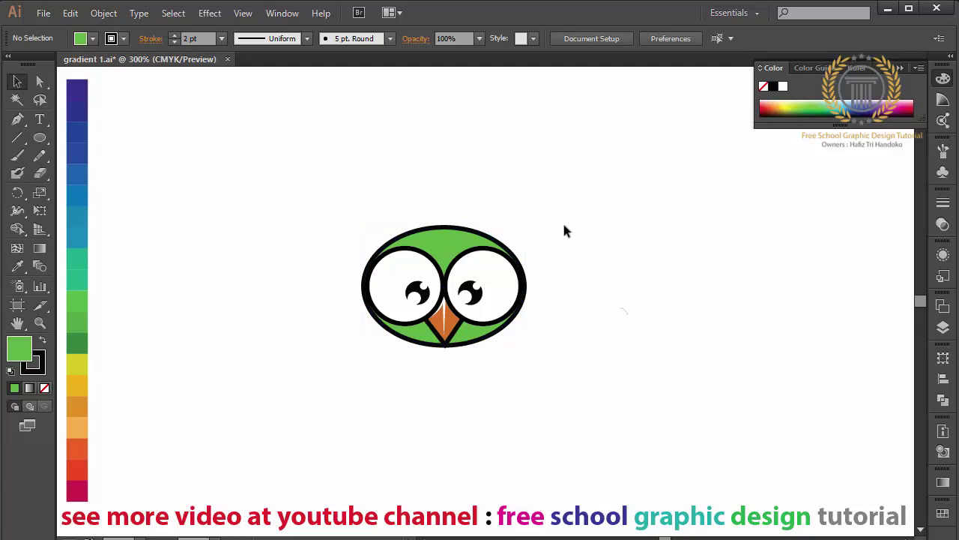
Step: Resize the head ellipse from its bottom edge and nudge it up so the beak tip shows below
{"action": "left_click", "coordinate": [466, 343]}
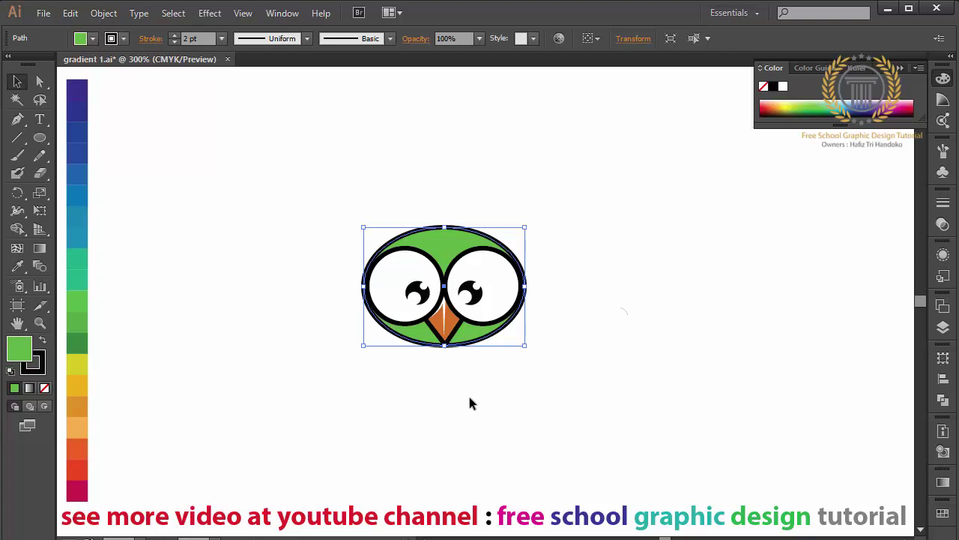
{"action": "left_click", "coordinate": [470, 398]}
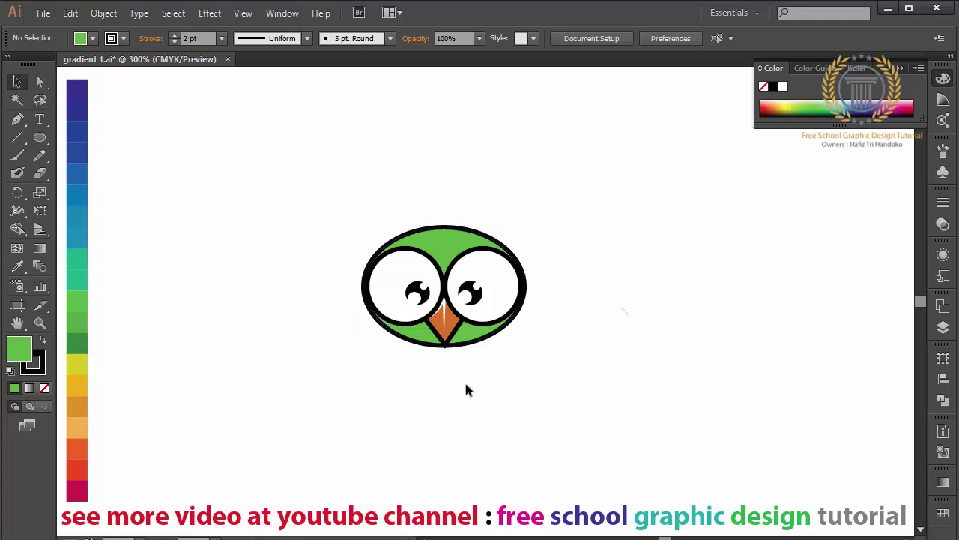
{"action": "left_click", "coordinate": [453, 346]}
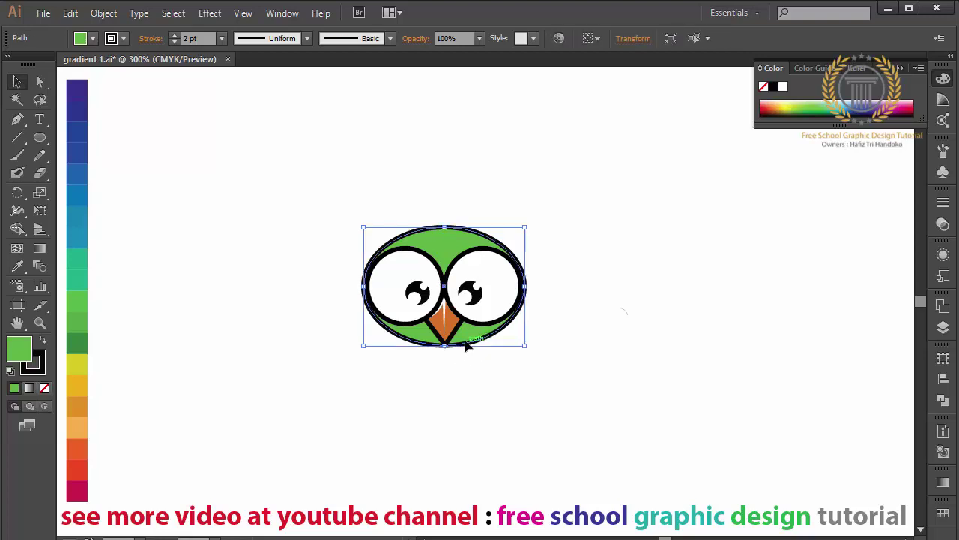
{"action": "left_click_drag", "start_coordinate": [446, 346], "coordinate": [447, 350]}
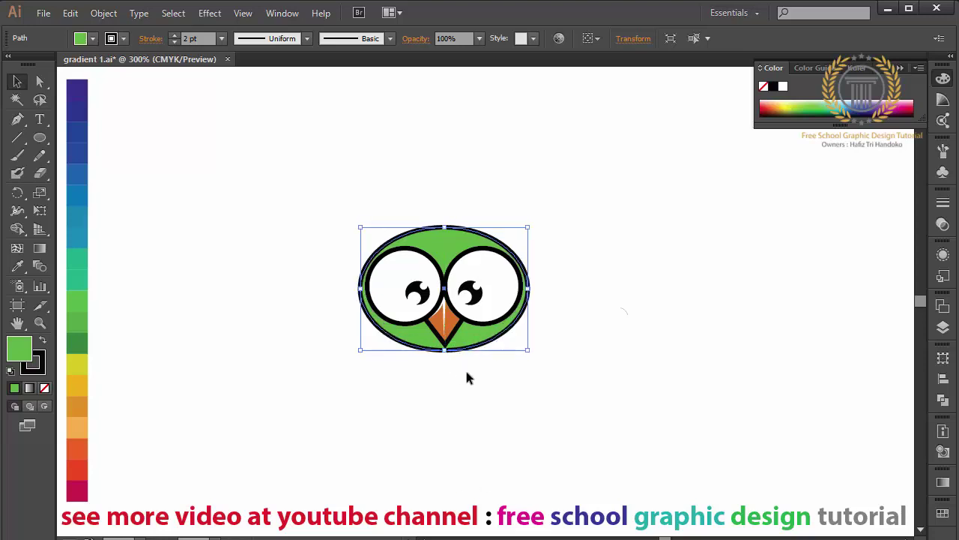
{"action": "key", "text": "Up"}
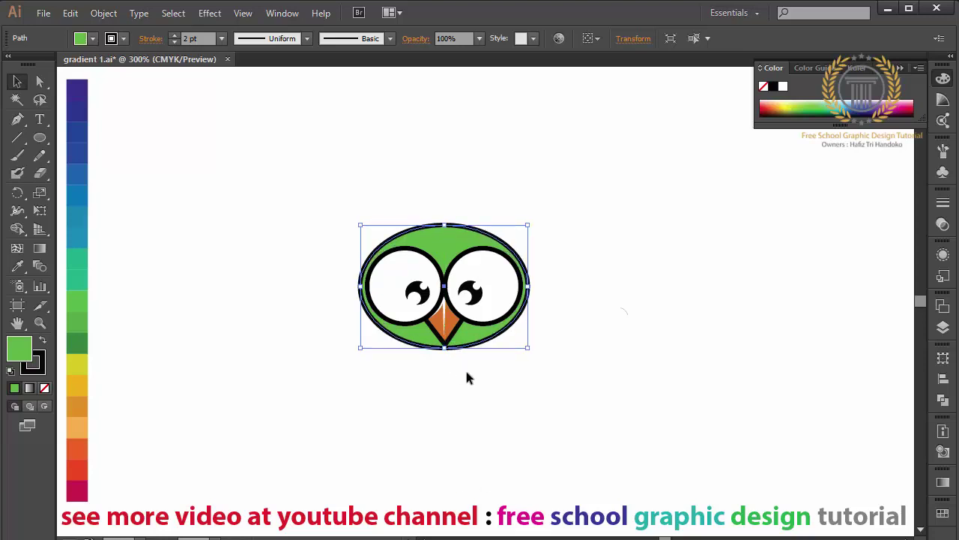
{"action": "left_click", "coordinate": [469, 380]}
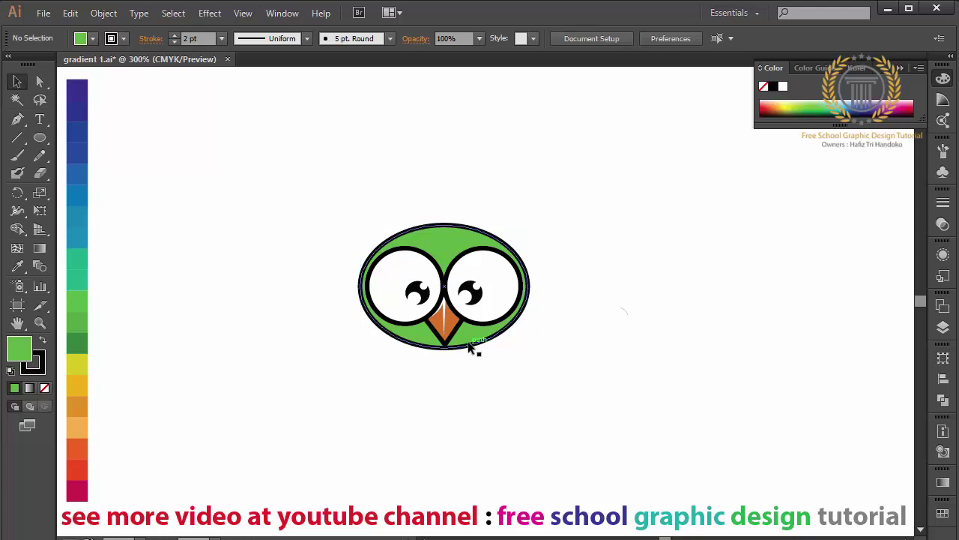
{"action": "left_click", "coordinate": [471, 346]}
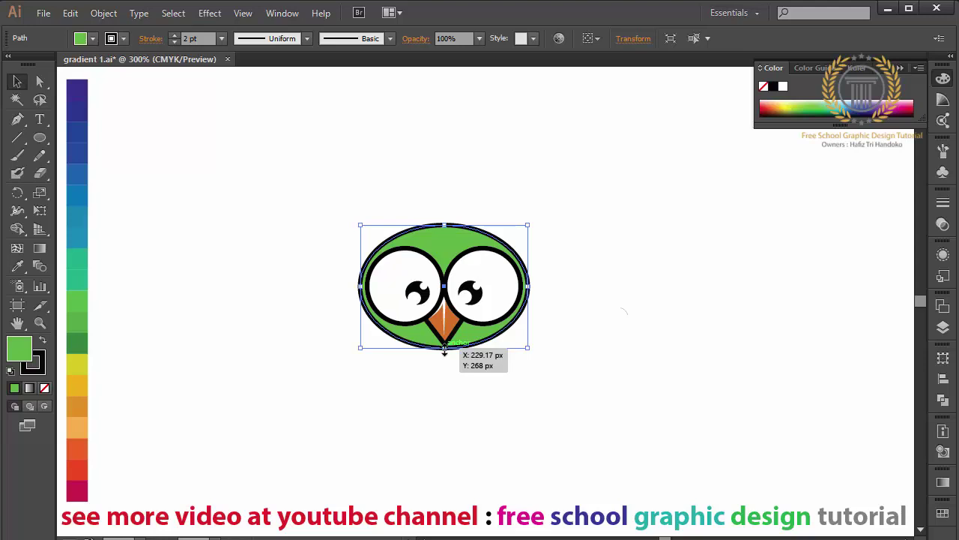
{"action": "left_click_drag", "start_coordinate": [444, 350], "coordinate": [447, 342]}
{"action": "left_click", "coordinate": [521, 367]}
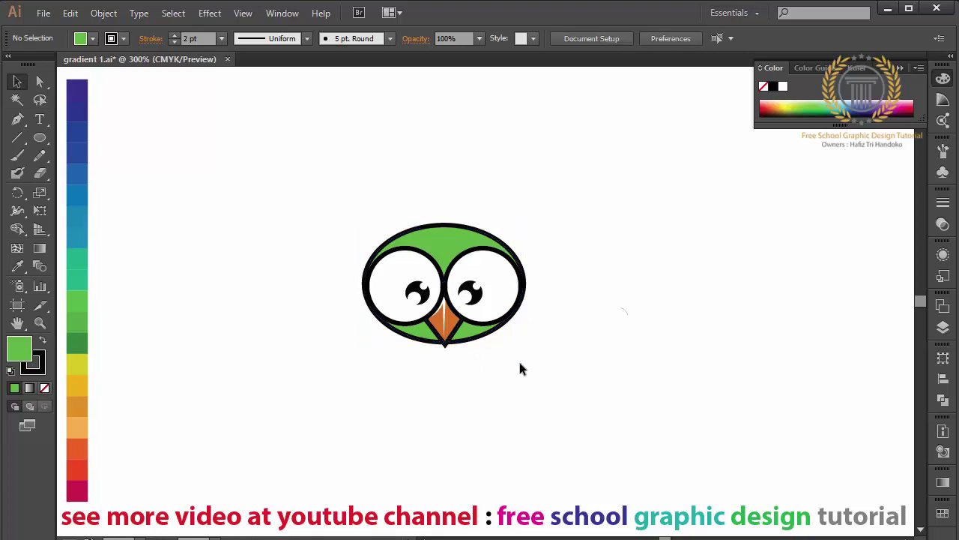
{"action": "left_click", "coordinate": [445, 240]}
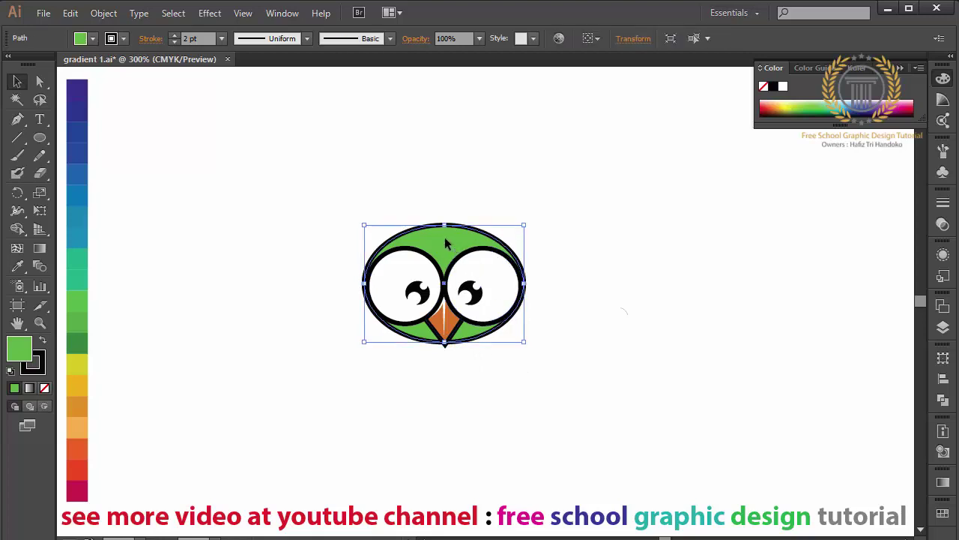
{"action": "key", "text": "Up"}
{"action": "key", "text": "Up"}
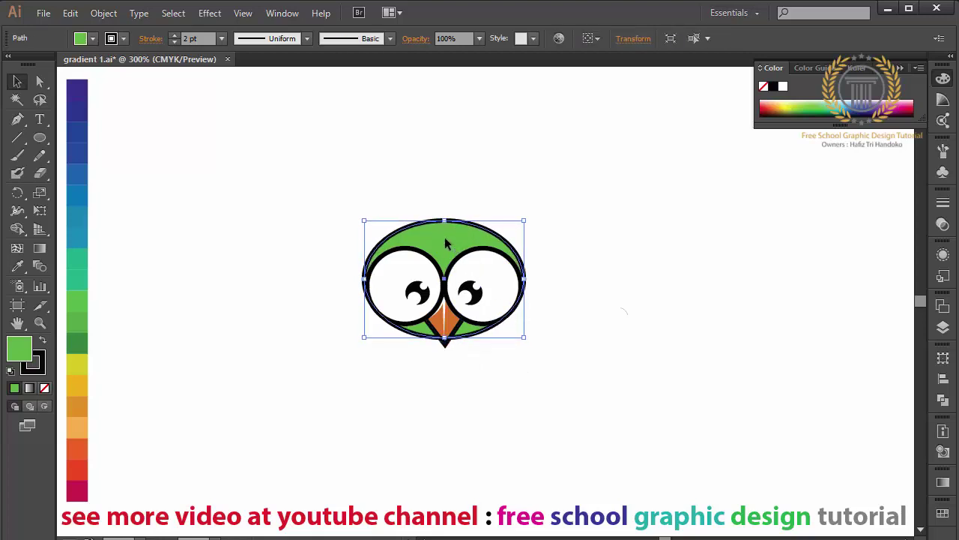
{"action": "left_click", "coordinate": [613, 276]}
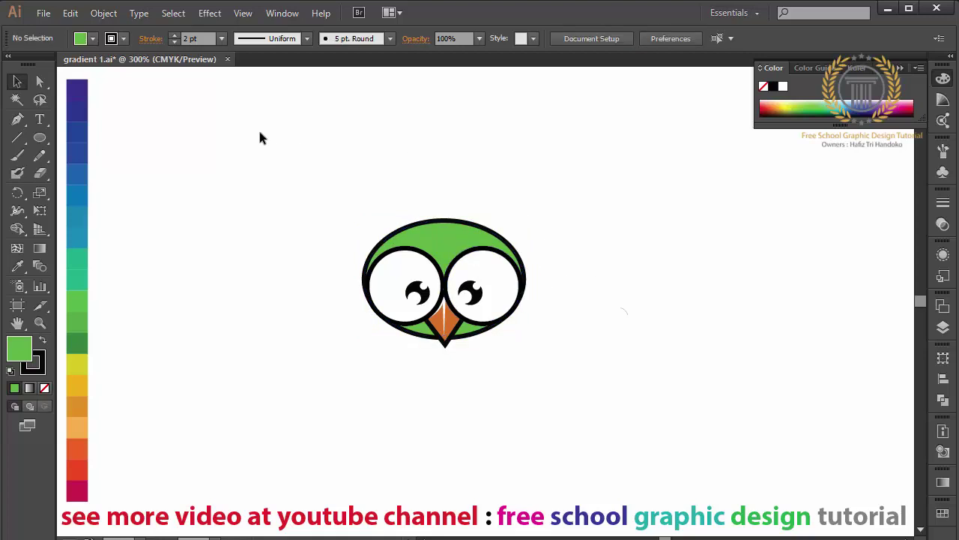
Step: Delete the stray mark to the right of the owl
{"action": "left_click_drag", "start_coordinate": [258, 133], "coordinate": [645, 432]}
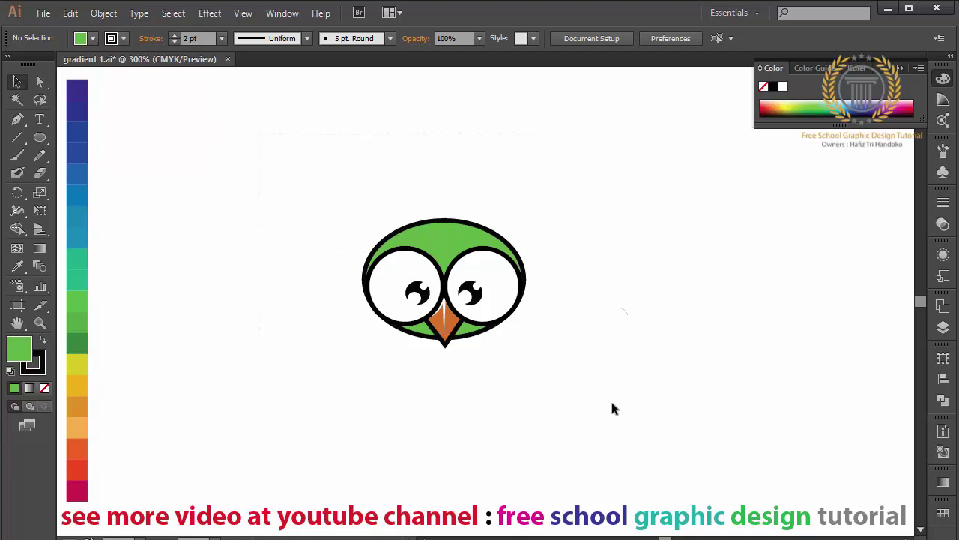
{"action": "left_click", "coordinate": [644, 423]}
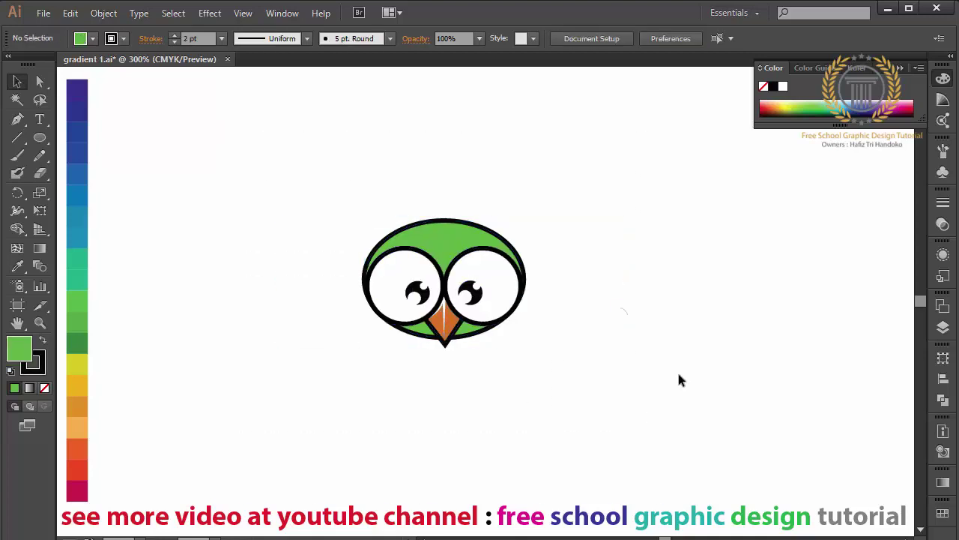
{"action": "left_click_drag", "start_coordinate": [681, 376], "coordinate": [612, 298]}
{"action": "key", "text": "Delete"}
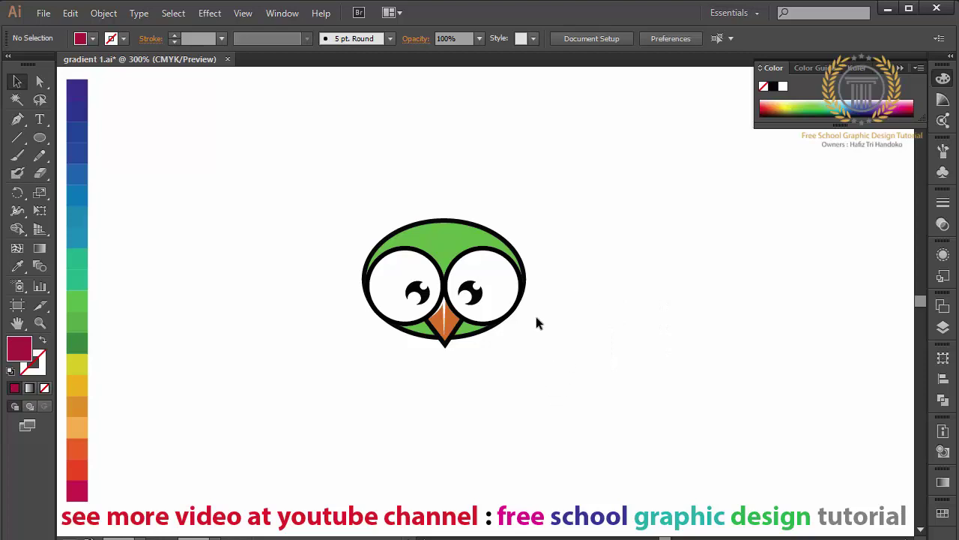
Step: Zoom in and set the fill colour to pure white
{"action": "left_click", "coordinate": [21, 129]}
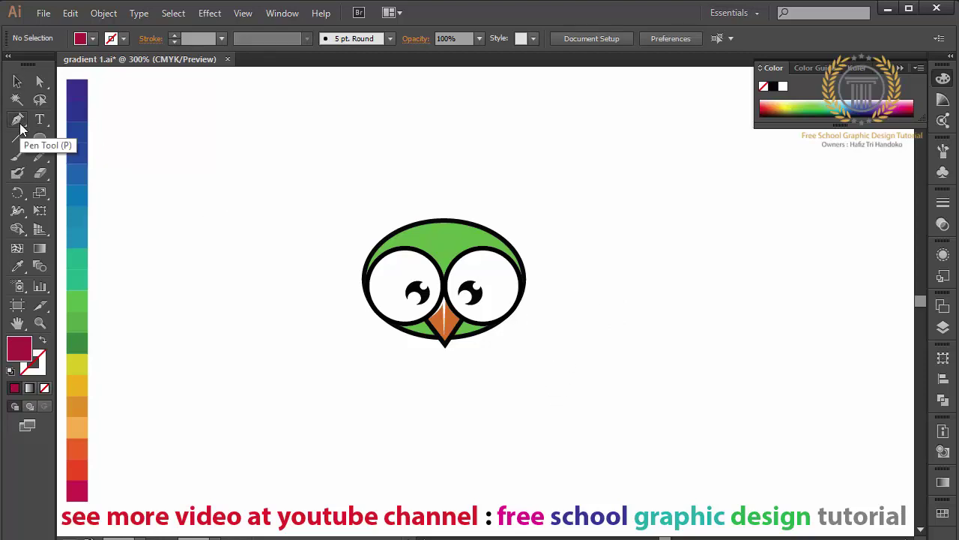
{"action": "key", "text": "ctrl+plus"}
{"action": "key", "text": "ctrl+plus"}
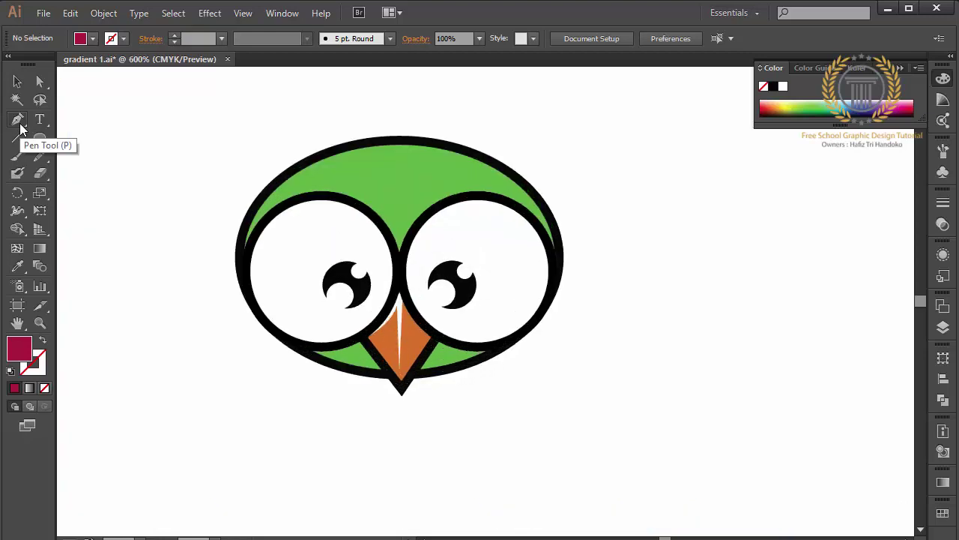
{"action": "double_click", "coordinate": [28, 359]}
{"action": "left_click", "coordinate": [564, 200]}
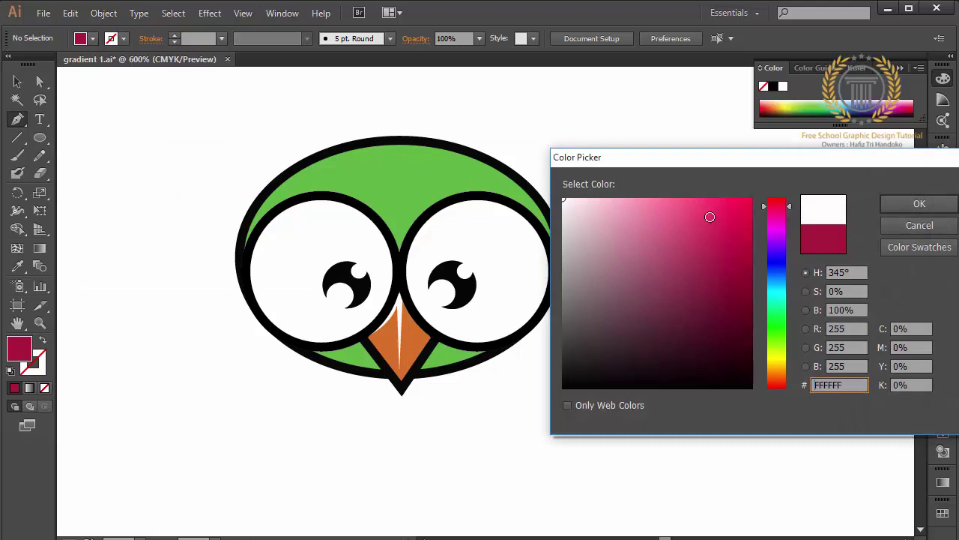
{"action": "left_click", "coordinate": [898, 205]}
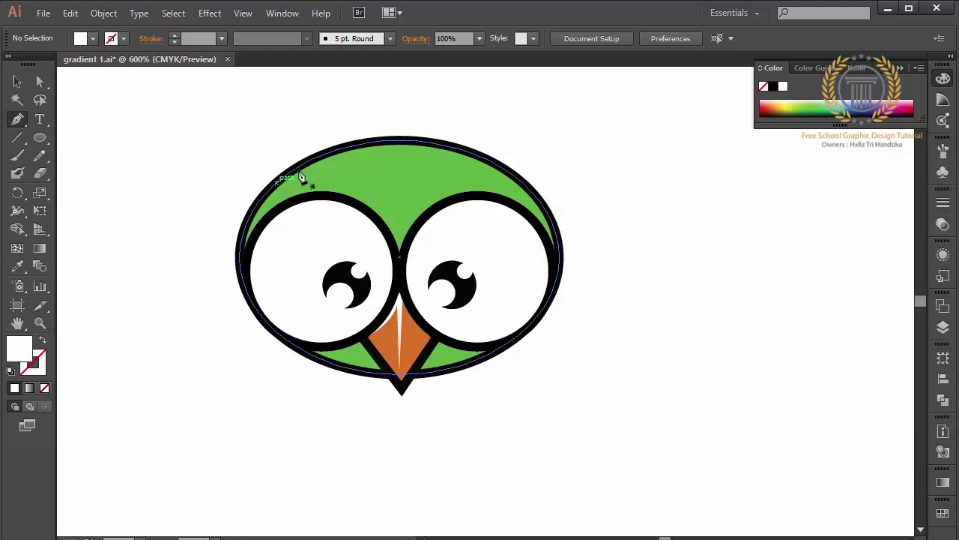
Step: Draw a white highlight shape curving along the head's upper left above the left eye
{"action": "left_click", "coordinate": [370, 147]}
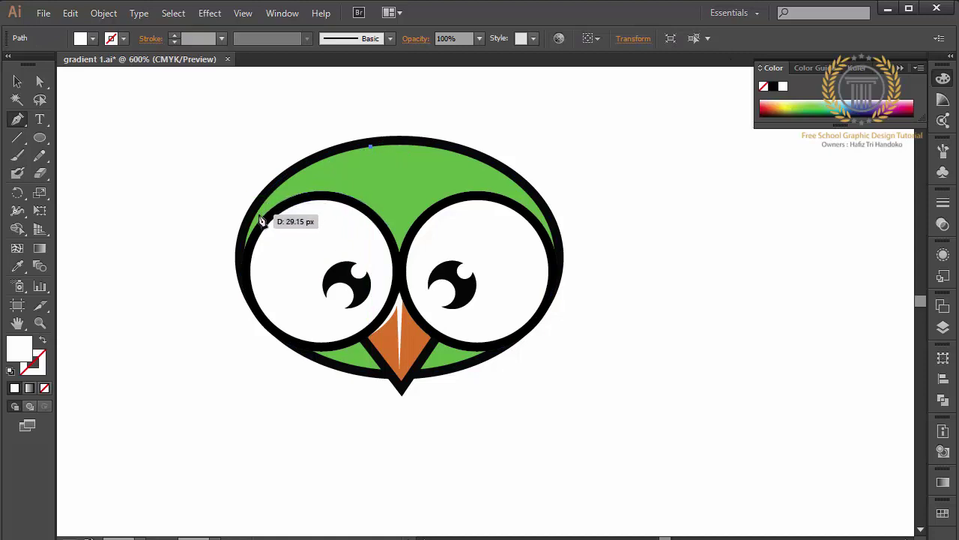
{"action": "left_click_drag", "start_coordinate": [264, 206], "coordinate": [221, 256]}
{"action": "left_click", "coordinate": [266, 208]}
{"action": "left_click_drag", "start_coordinate": [369, 203], "coordinate": [391, 224]}
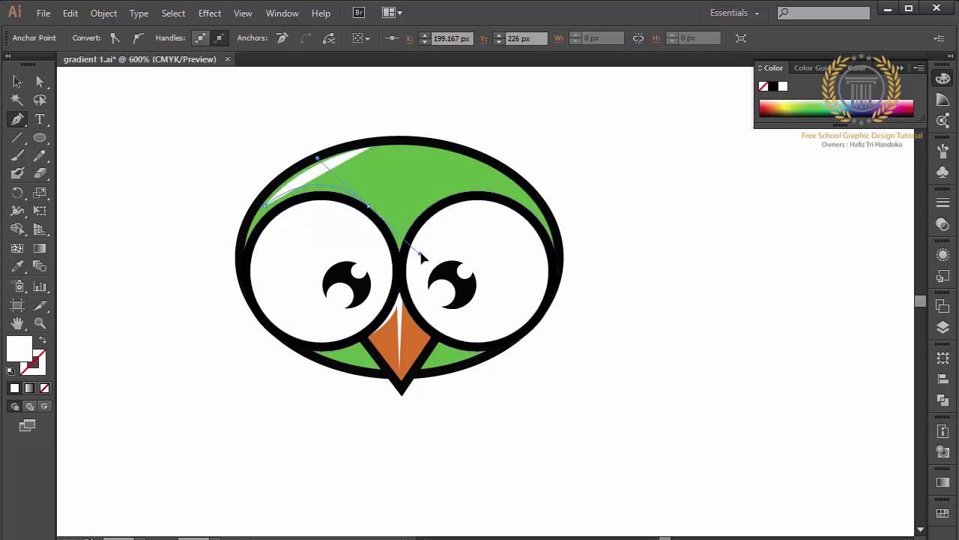
{"action": "left_click", "coordinate": [371, 146]}
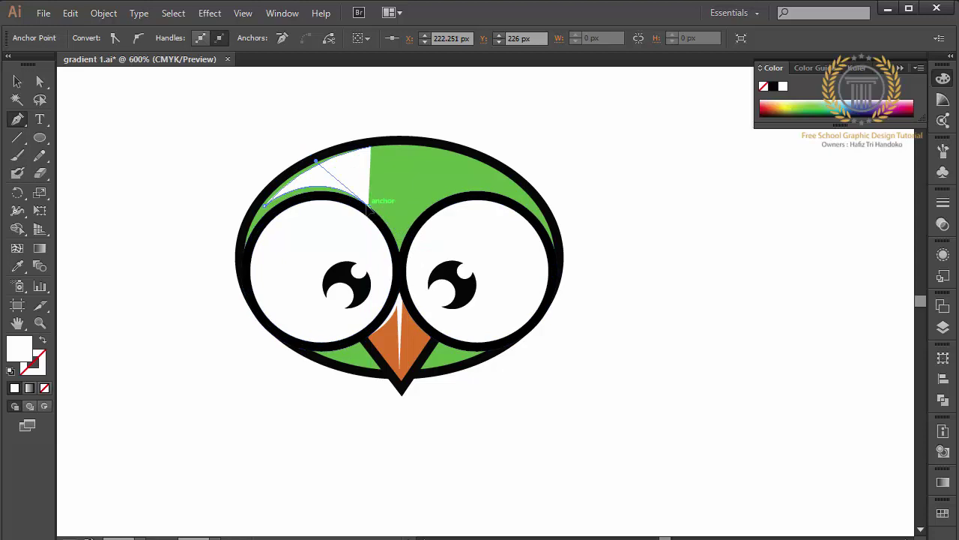
{"action": "left_click_drag", "start_coordinate": [305, 189], "coordinate": [273, 208]}
{"action": "left_click_drag", "start_coordinate": [271, 207], "coordinate": [274, 210]}
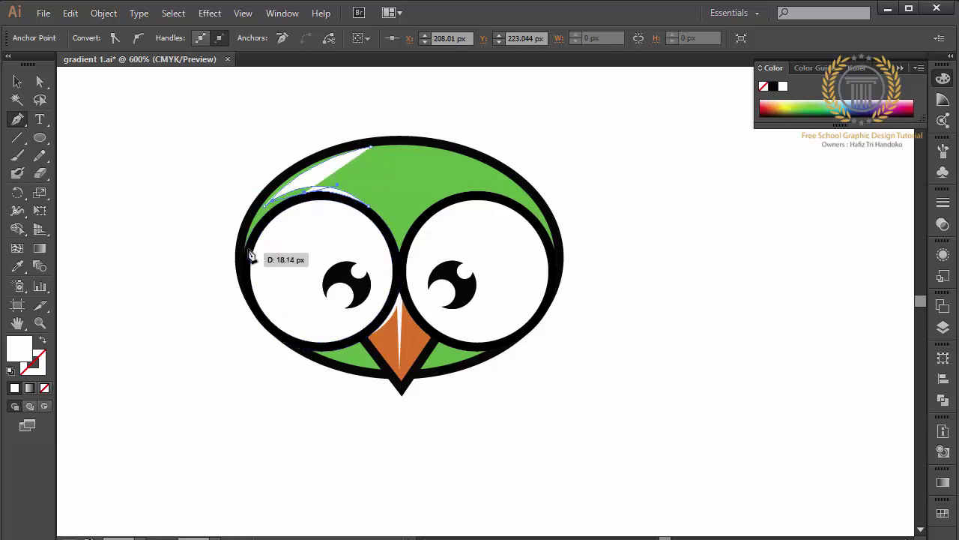
{"action": "left_click_drag", "start_coordinate": [246, 243], "coordinate": [242, 252]}
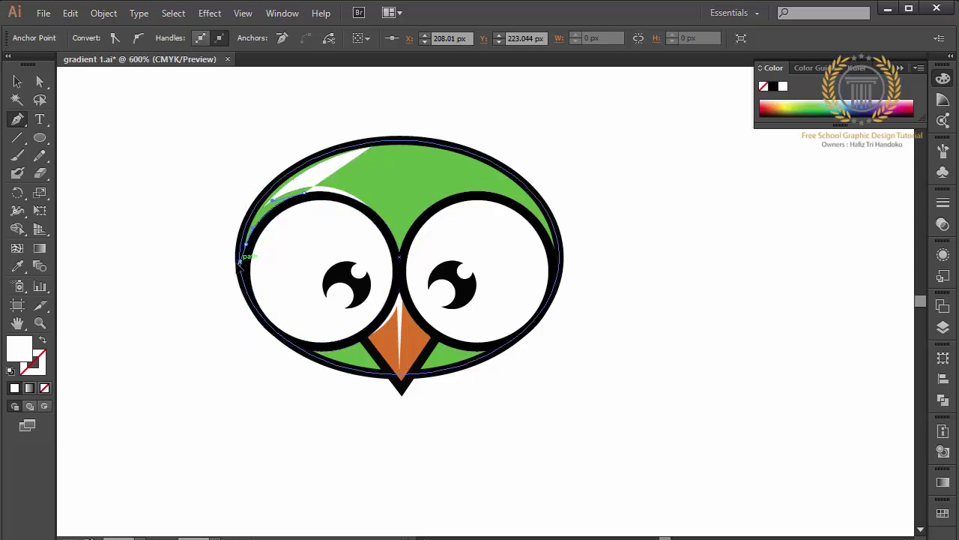
{"action": "left_click", "coordinate": [237, 266]}
{"action": "key", "text": "ctrl+z"}
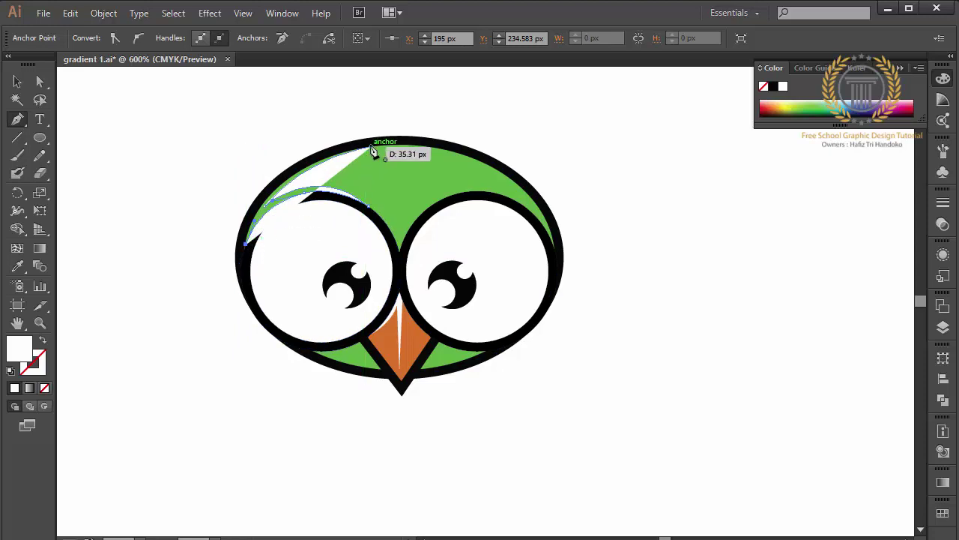
{"action": "left_click_drag", "start_coordinate": [373, 152], "coordinate": [497, 123]}
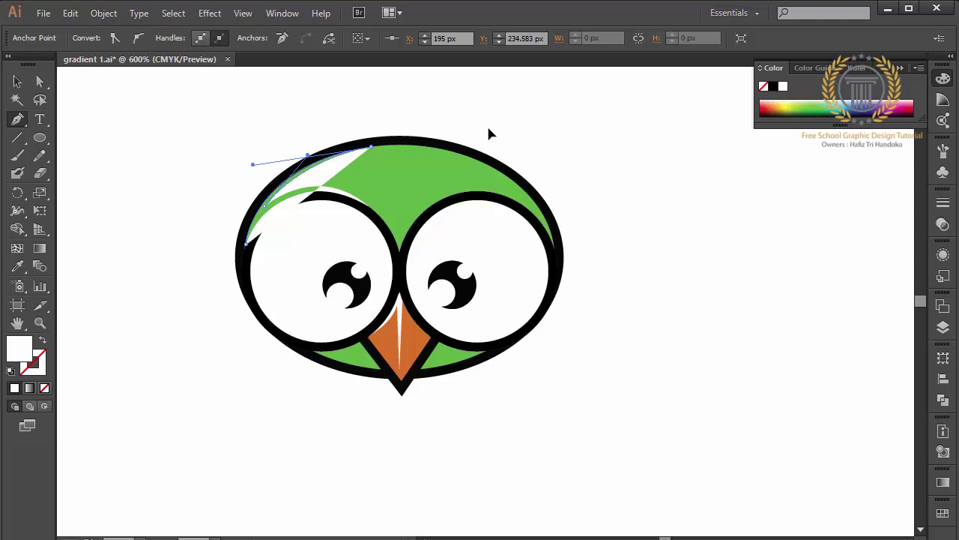
{"action": "left_click_drag", "start_coordinate": [497, 124], "coordinate": [487, 133]}
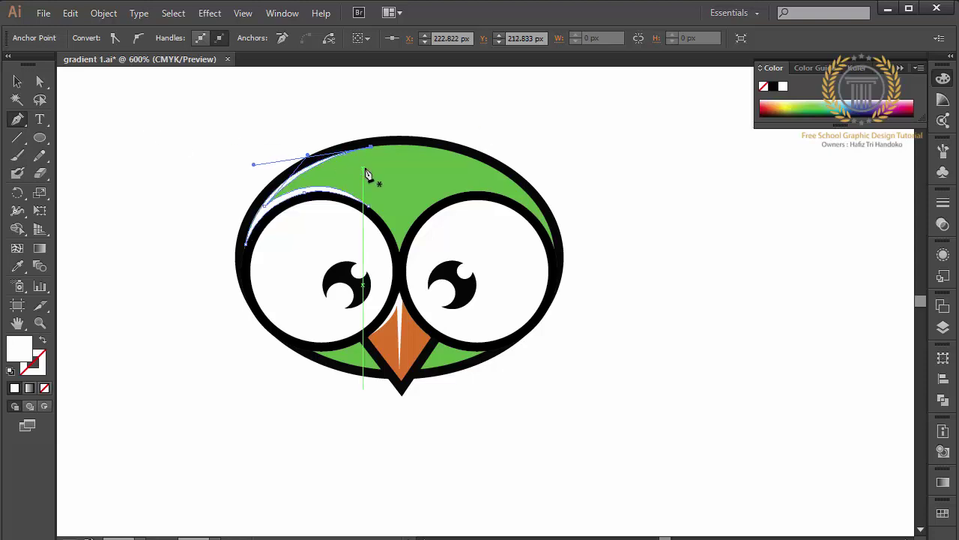
Step: Draw a closed white shape arcing from between the eyes over the right eye, then deselect
{"action": "left_click", "coordinate": [401, 255]}
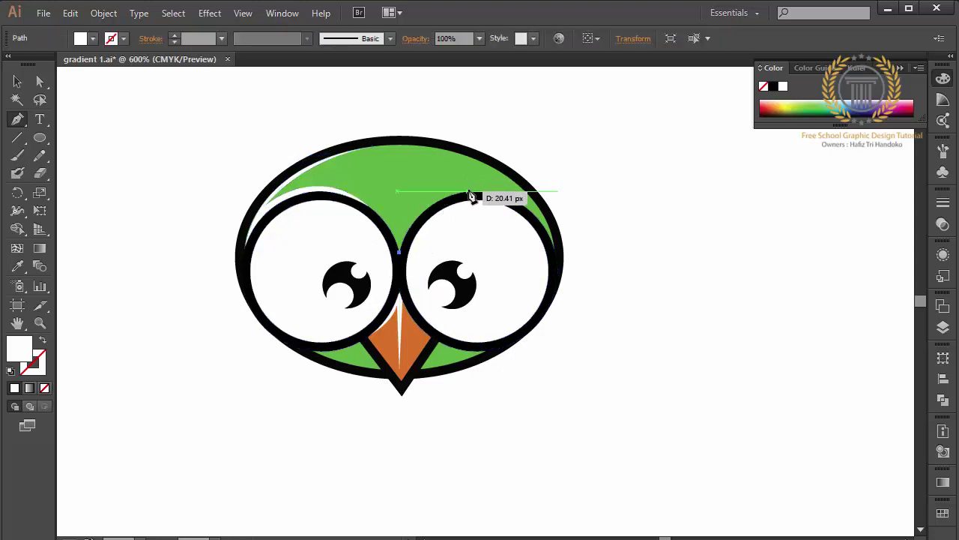
{"action": "left_click_drag", "start_coordinate": [493, 194], "coordinate": [571, 202]}
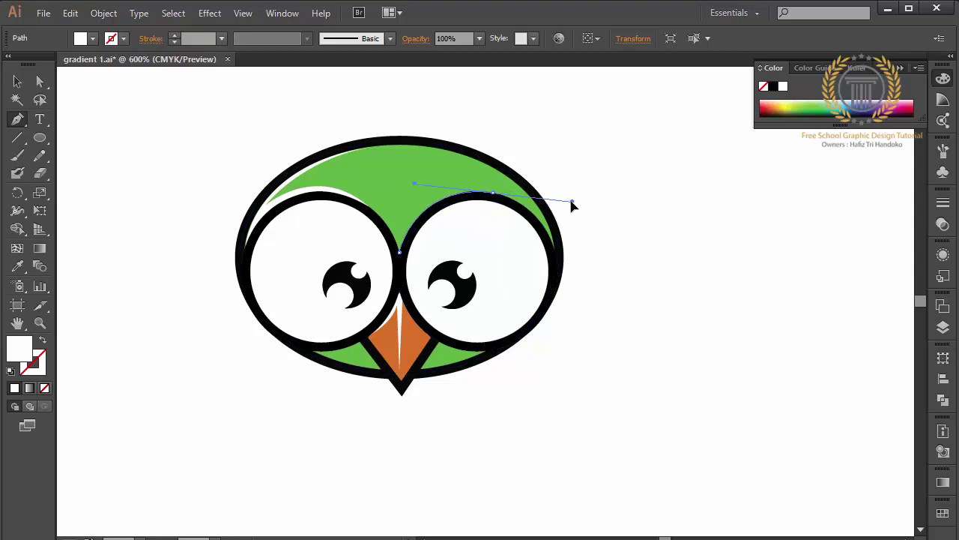
{"action": "left_click", "coordinate": [491, 196]}
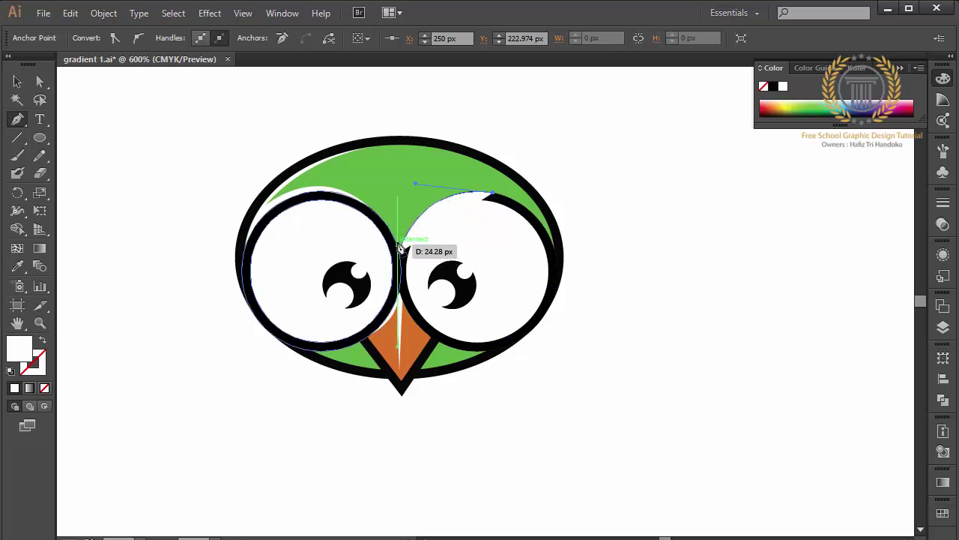
{"action": "mouse_move", "coordinate": [400, 245]}
{"action": "left_mouse_down"}
{"action": "mouse_move", "coordinate": [372, 318]}
{"action": "mouse_move", "coordinate": [401, 257]}
{"action": "left_mouse_up"}
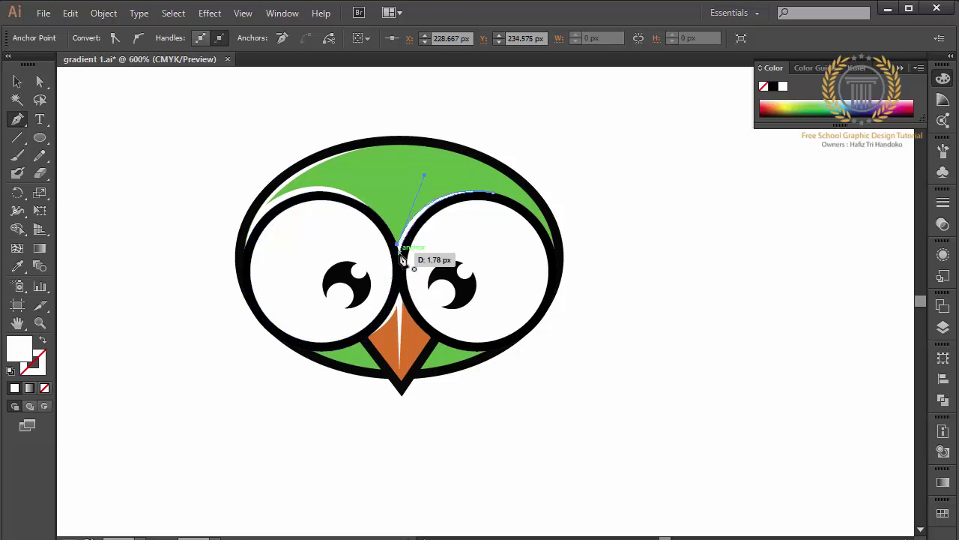
{"action": "left_click", "coordinate": [24, 85]}
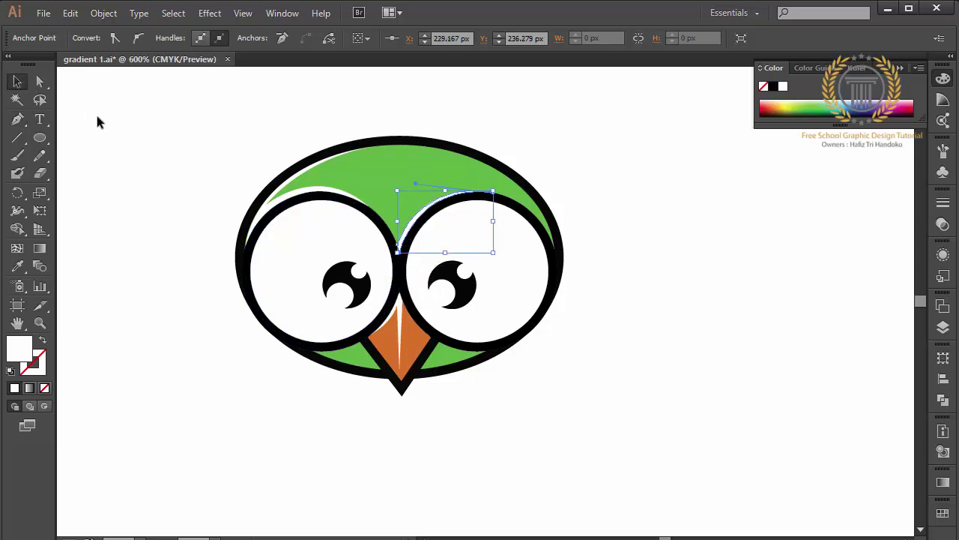
{"action": "left_click", "coordinate": [575, 152]}
Step: Pen-draw a small closed curved sliver along the owl's lower head edge, left of the beak
{"action": "left_click_drag", "start_coordinate": [656, 107], "coordinate": [122, 434]}
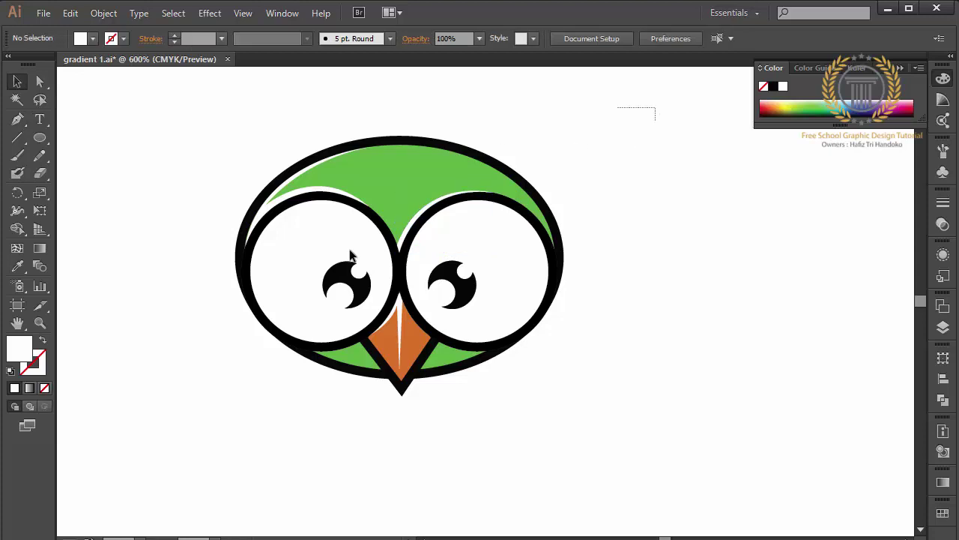
{"action": "left_click", "coordinate": [256, 428]}
{"action": "left_click", "coordinate": [19, 119]}
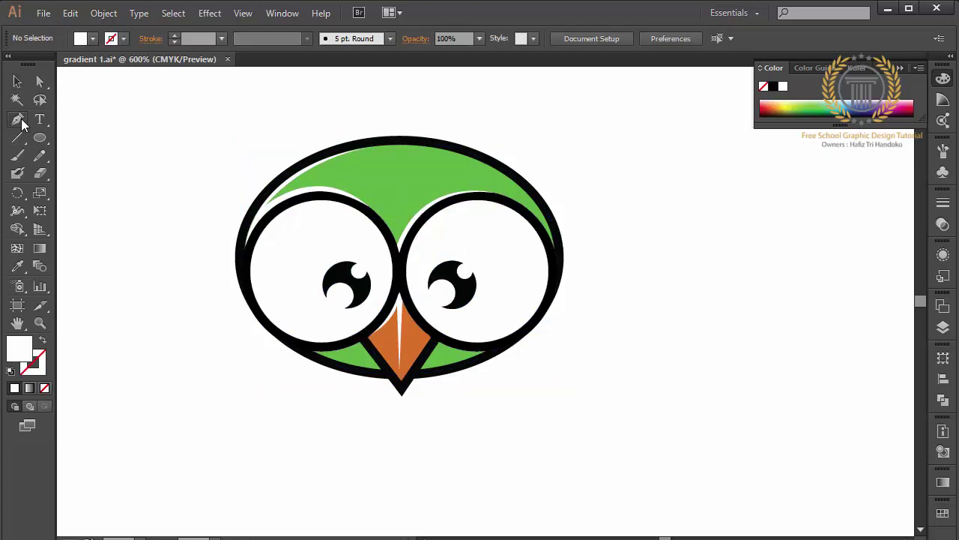
{"action": "left_click", "coordinate": [359, 342]}
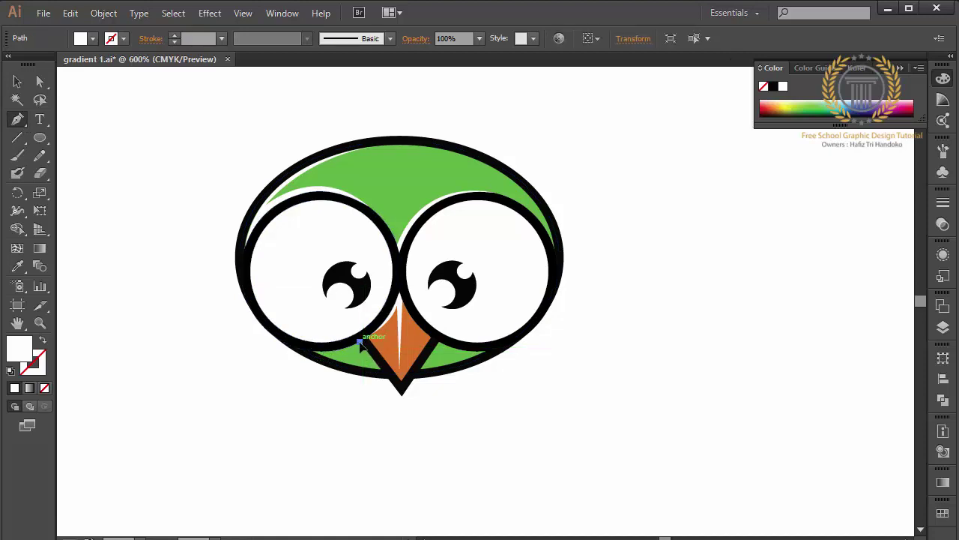
{"action": "left_click", "coordinate": [315, 356]}
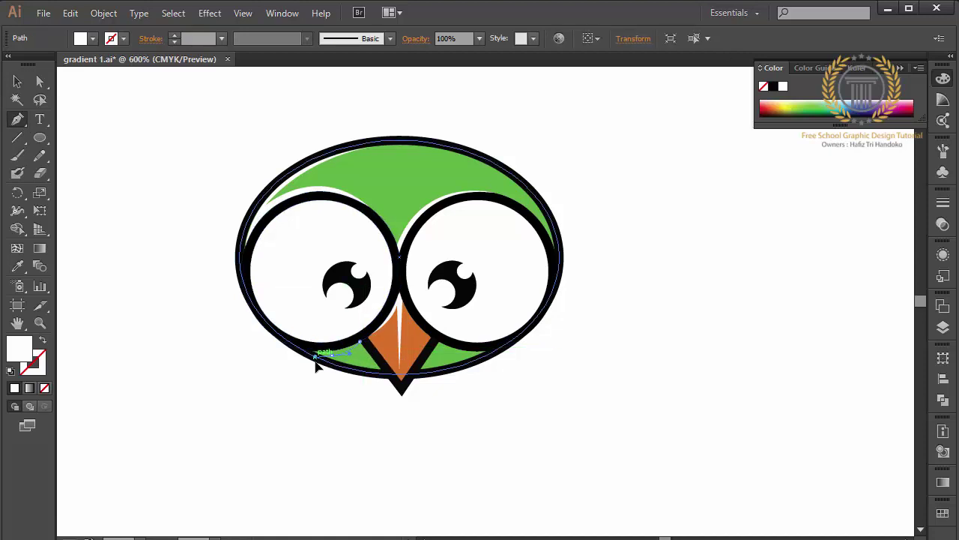
{"action": "left_click", "coordinate": [316, 360]}
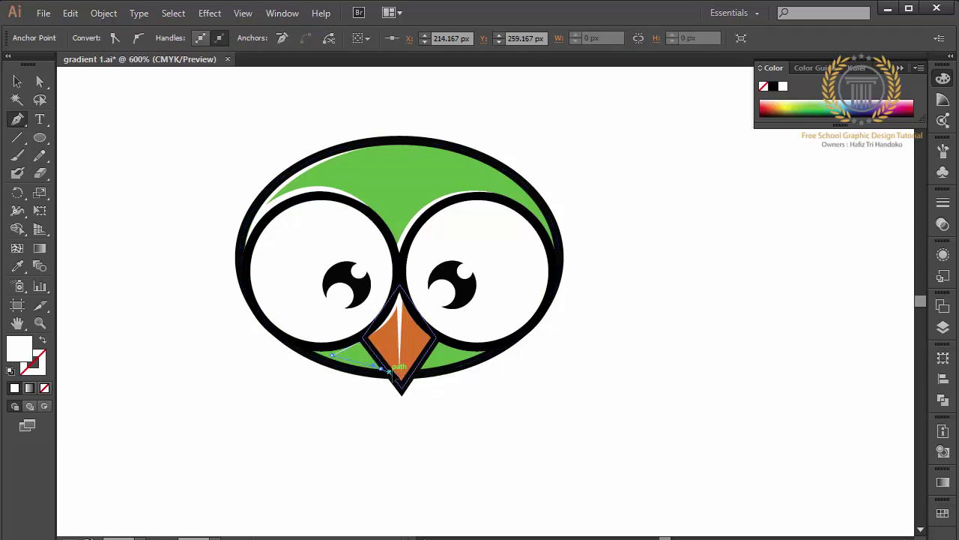
{"action": "left_click", "coordinate": [399, 369]}
{"action": "left_click_drag", "start_coordinate": [401, 375], "coordinate": [317, 360]}
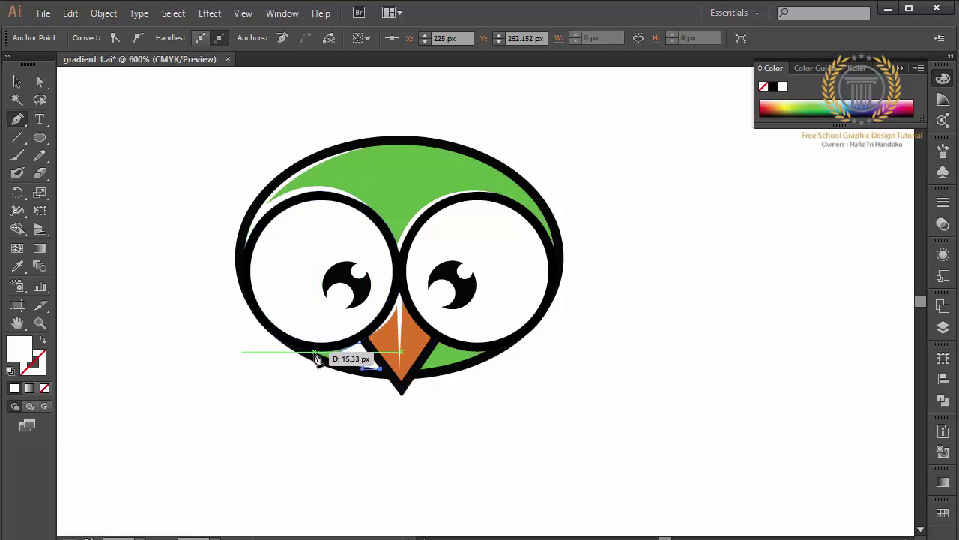
{"action": "left_click", "coordinate": [279, 334]}
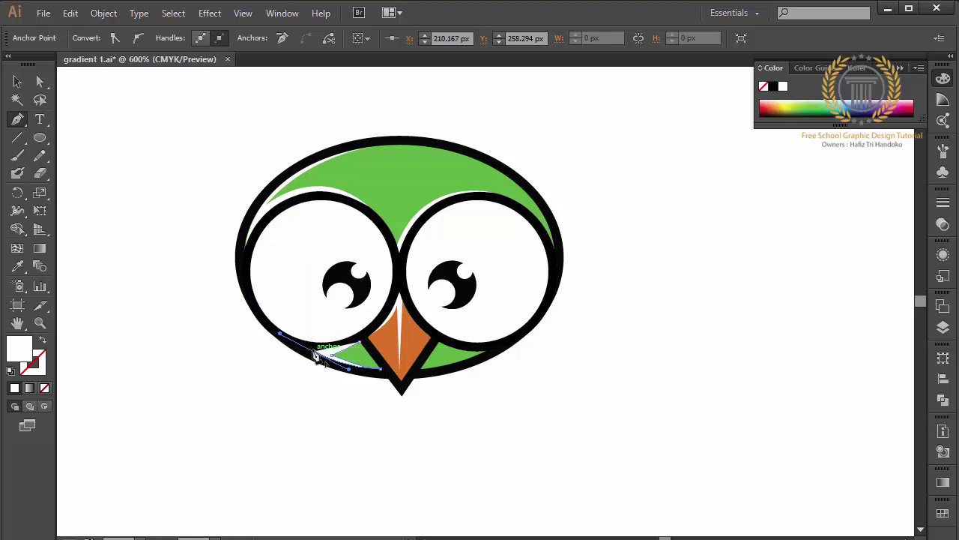
{"action": "mouse_move", "coordinate": [315, 352]}
{"action": "left_mouse_down"}
{"action": "mouse_move", "coordinate": [343, 358]}
{"action": "mouse_move", "coordinate": [366, 343]}
{"action": "left_mouse_up"}
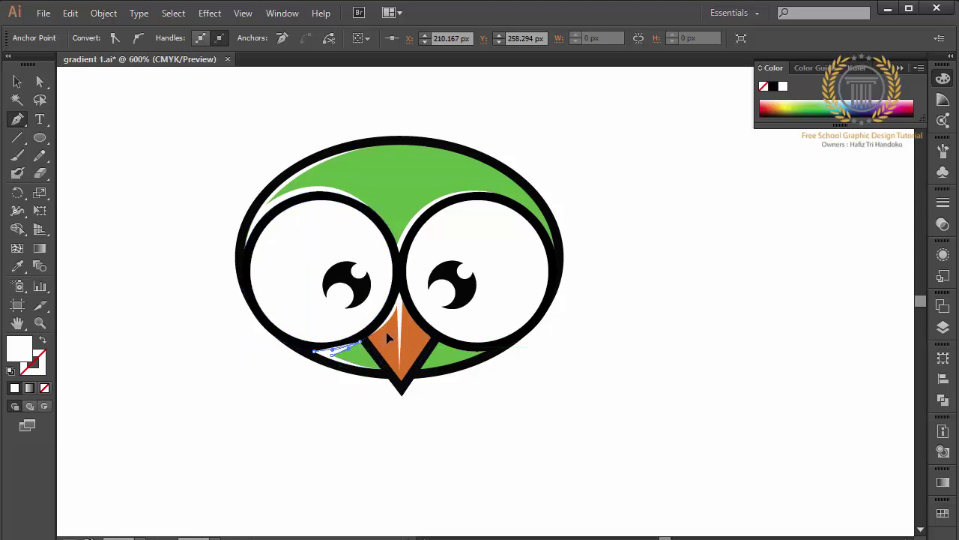
{"action": "left_click", "coordinate": [18, 81]}
{"action": "left_click", "coordinate": [105, 130]}
Step: Group every piece of the owl face into one object, then zoom out to see it
{"action": "left_click_drag", "start_coordinate": [137, 129], "coordinate": [644, 444]}
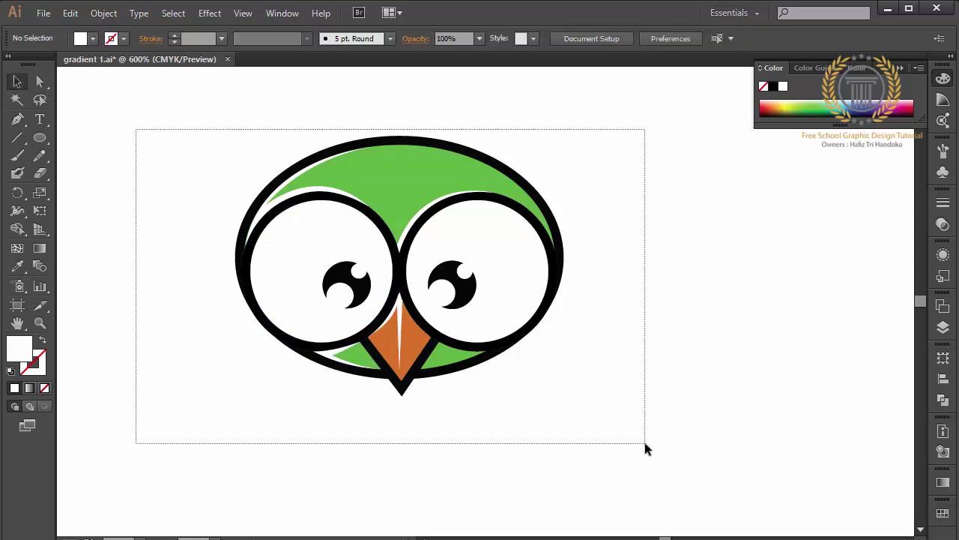
{"action": "right_click", "coordinate": [645, 444]}
{"action": "left_click", "coordinate": [684, 361]}
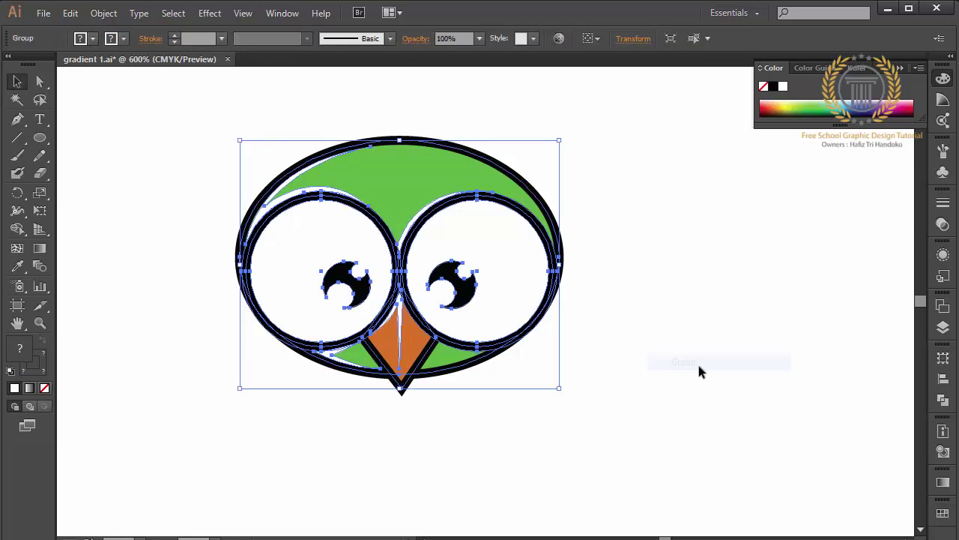
{"action": "key", "text": "ctrl+minus"}
{"action": "key", "text": "ctrl+minus"}
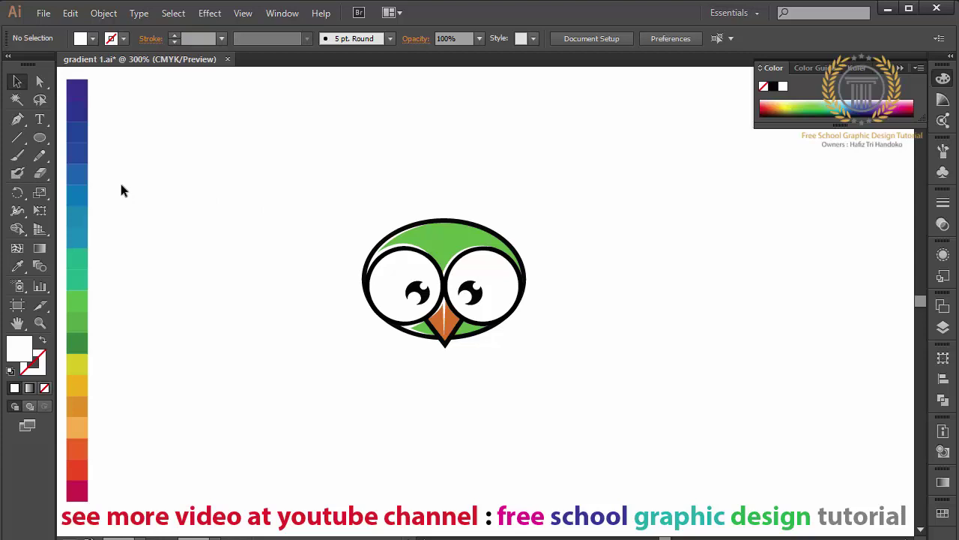
Step: With the Paintbrush tool active, set the fill colour to a bright green in the Color Picker
{"action": "left_click", "coordinate": [17, 155]}
{"action": "left_click_drag", "start_coordinate": [567, 200], "coordinate": [612, 340]}
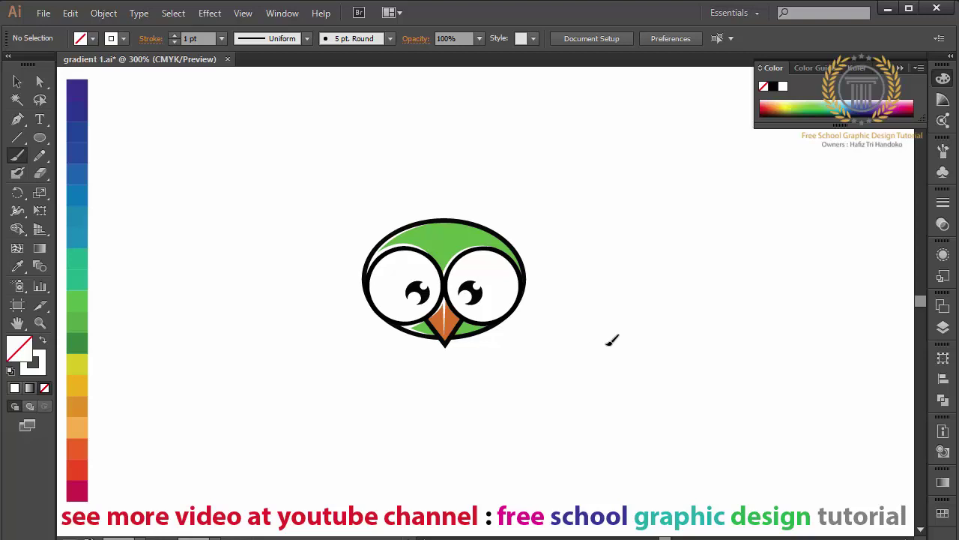
{"action": "left_click", "coordinate": [42, 340]}
{"action": "double_click", "coordinate": [20, 346]}
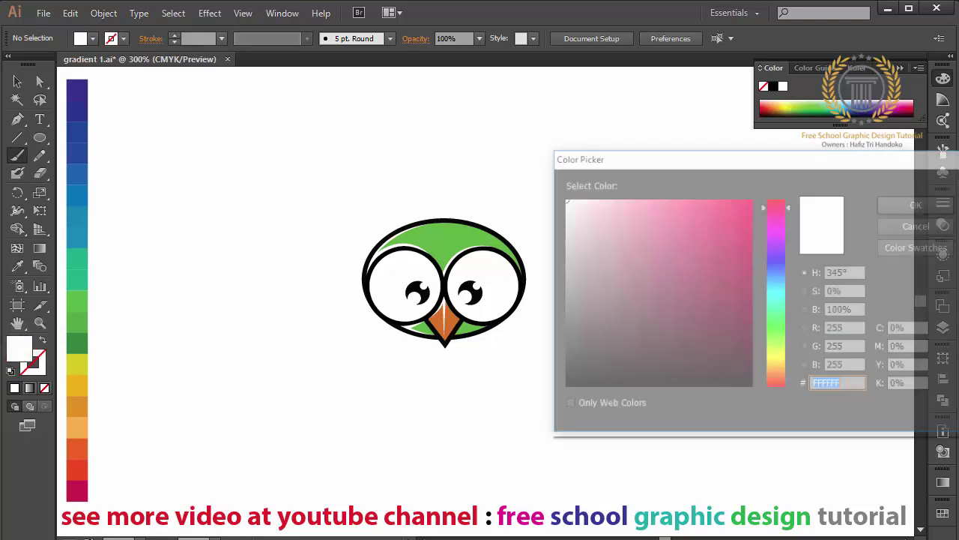
{"action": "left_click", "coordinate": [616, 321]}
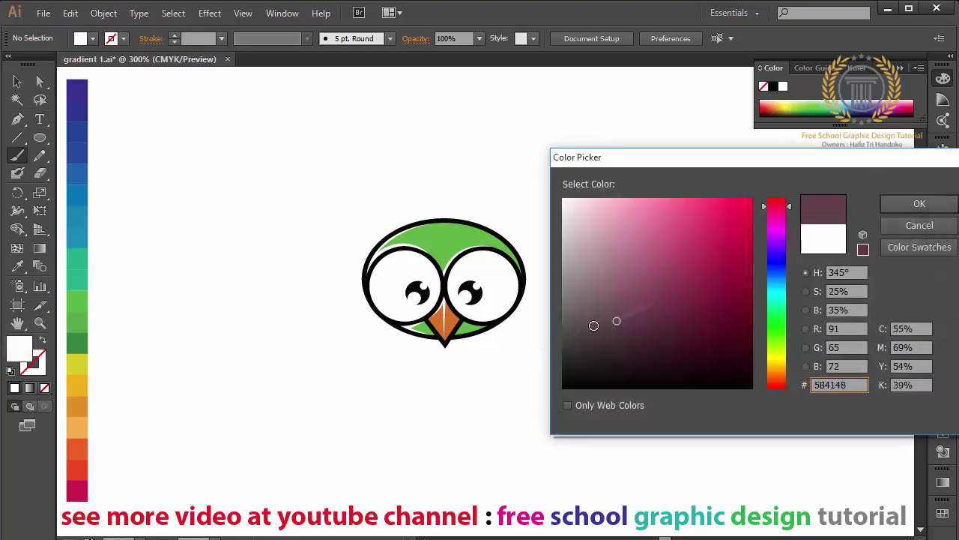
{"action": "left_click", "coordinate": [566, 331]}
{"action": "left_click", "coordinate": [775, 337]}
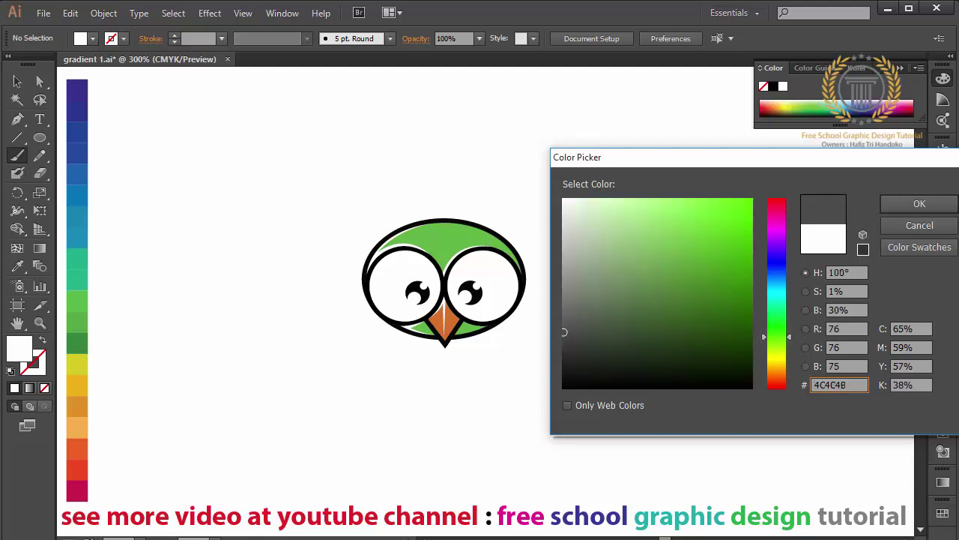
{"action": "left_click_drag", "start_coordinate": [712, 297], "coordinate": [742, 278]}
{"action": "left_click", "coordinate": [919, 203]}
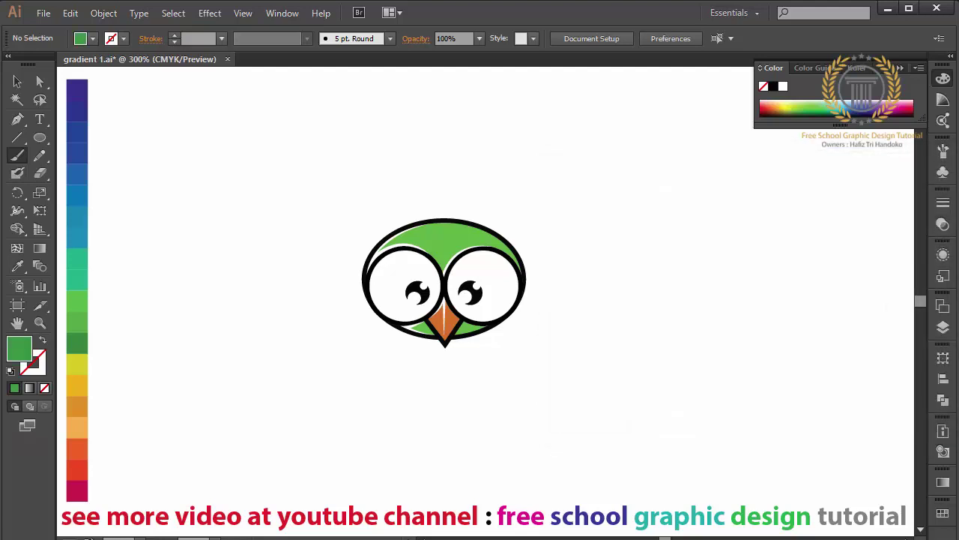
Step: Brush green question marks with dots to the right, left, above and below the owl
{"action": "mouse_move", "coordinate": [577, 238]}
{"action": "left_mouse_down"}
{"action": "mouse_move", "coordinate": [625, 188]}
{"action": "mouse_move", "coordinate": [613, 346]}
{"action": "left_mouse_up"}
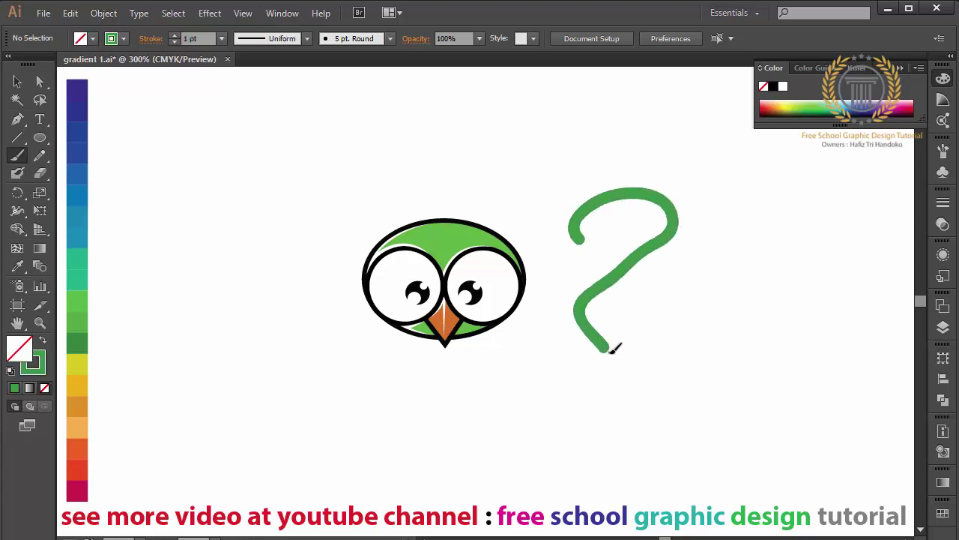
{"action": "left_click", "coordinate": [597, 381]}
{"action": "left_click_drag", "start_coordinate": [329, 229], "coordinate": [276, 370]}
{"action": "left_click", "coordinate": [302, 398]}
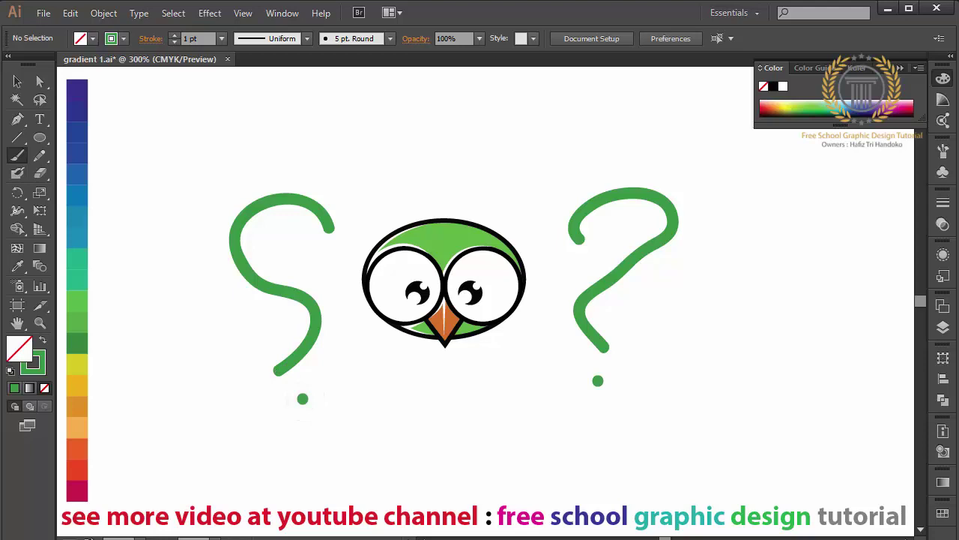
{"action": "left_click_drag", "start_coordinate": [391, 112], "coordinate": [442, 186]}
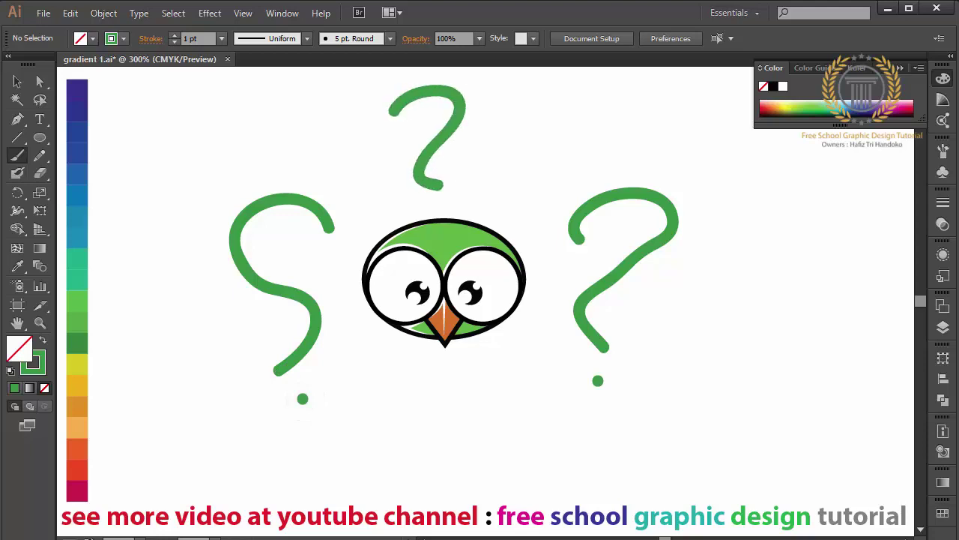
{"action": "left_click_drag", "start_coordinate": [422, 379], "coordinate": [442, 471]}
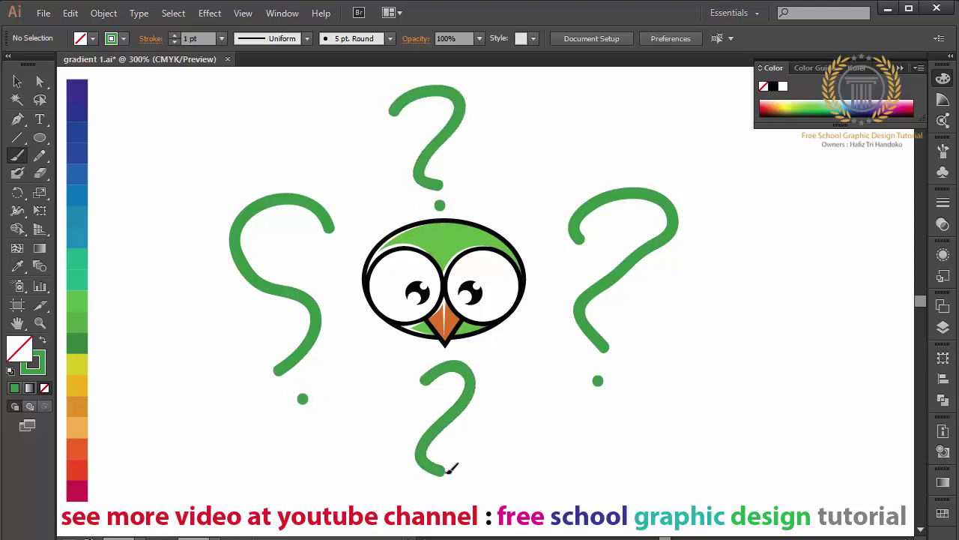
{"action": "left_click", "coordinate": [435, 490]}
Step: Brush four curved arrows linking the question marks into a circle around the owl
{"action": "mouse_move", "coordinate": [491, 139]}
{"action": "left_mouse_down"}
{"action": "mouse_move", "coordinate": [589, 183]}
{"action": "mouse_move", "coordinate": [526, 196]}
{"action": "left_mouse_up"}
{"action": "mouse_move", "coordinate": [574, 354]}
{"action": "left_mouse_down"}
{"action": "mouse_move", "coordinate": [489, 422]}
{"action": "mouse_move", "coordinate": [519, 432]}
{"action": "left_mouse_up"}
{"action": "left_click_drag", "start_coordinate": [342, 392], "coordinate": [400, 440]}
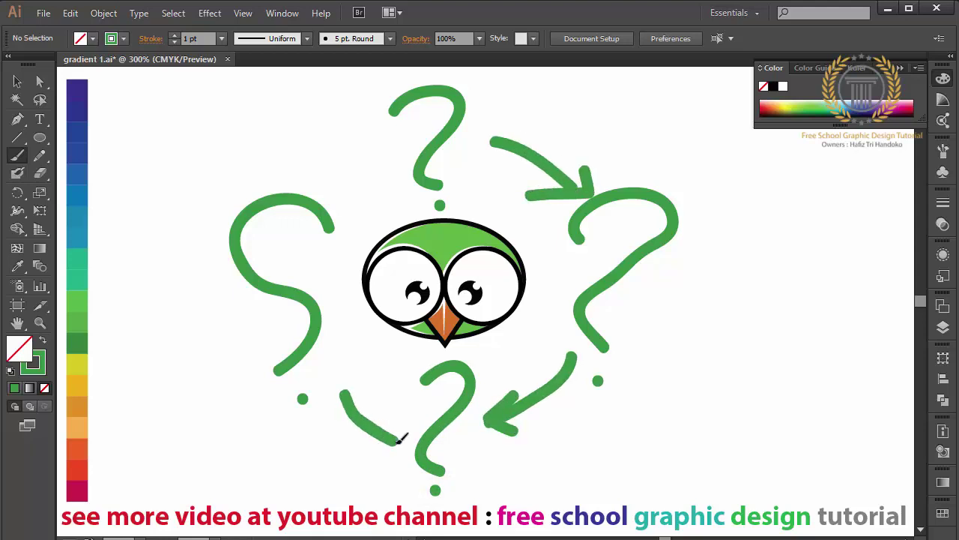
{"action": "mouse_move", "coordinate": [338, 418]}
{"action": "left_mouse_down"}
{"action": "mouse_move", "coordinate": [323, 384]}
{"action": "mouse_move", "coordinate": [358, 391]}
{"action": "left_mouse_up"}
{"action": "mouse_move", "coordinate": [318, 176]}
{"action": "left_mouse_down"}
{"action": "mouse_move", "coordinate": [372, 151]}
{"action": "mouse_move", "coordinate": [381, 172]}
{"action": "left_mouse_up"}
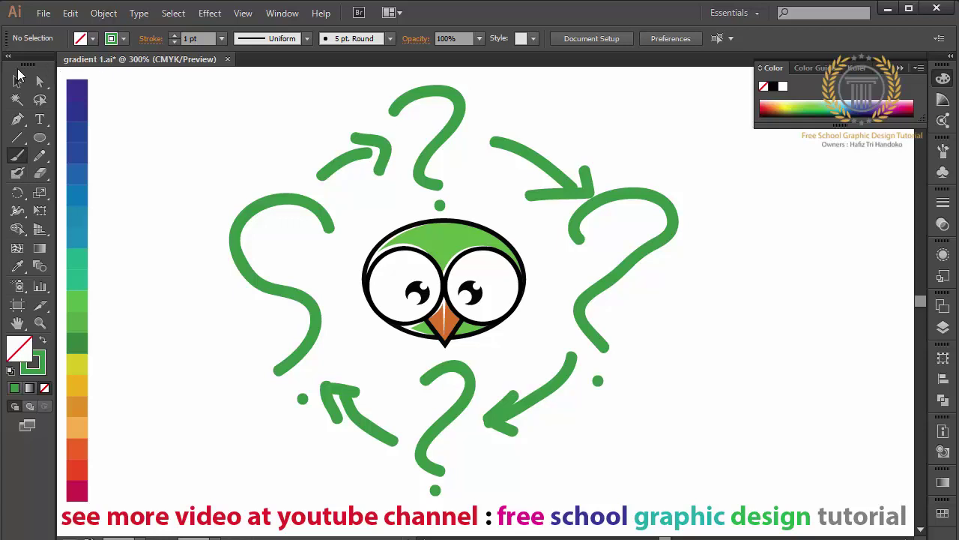
{"action": "left_click", "coordinate": [18, 82]}
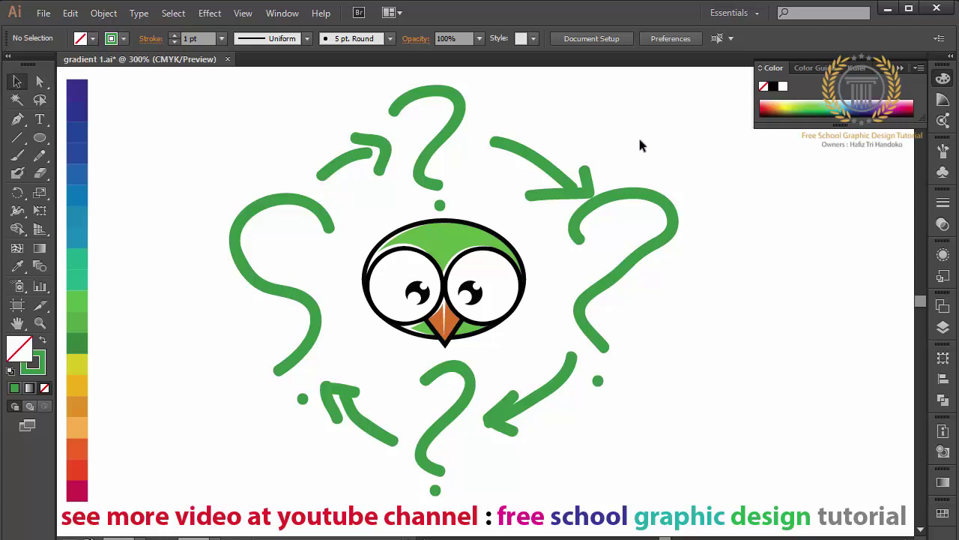
Step: Delete the doodles in batches: top and side marks, the head dot, bottom arrows, last dot
{"action": "left_click_drag", "start_coordinate": [664, 129], "coordinate": [278, 208]}
{"action": "key", "text": "Delete"}
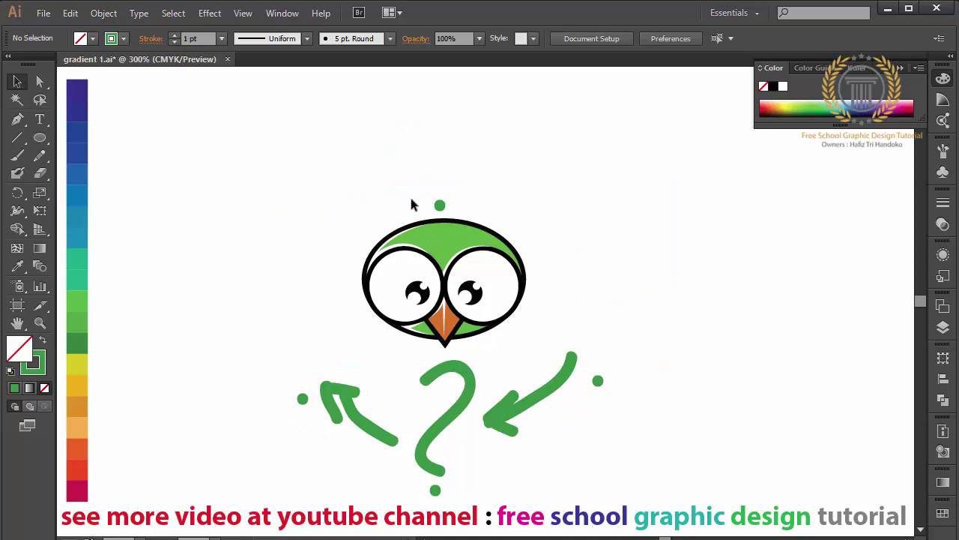
{"action": "left_click", "coordinate": [440, 206]}
{"action": "key", "text": "Delete"}
{"action": "left_click_drag", "start_coordinate": [623, 354], "coordinate": [298, 486]}
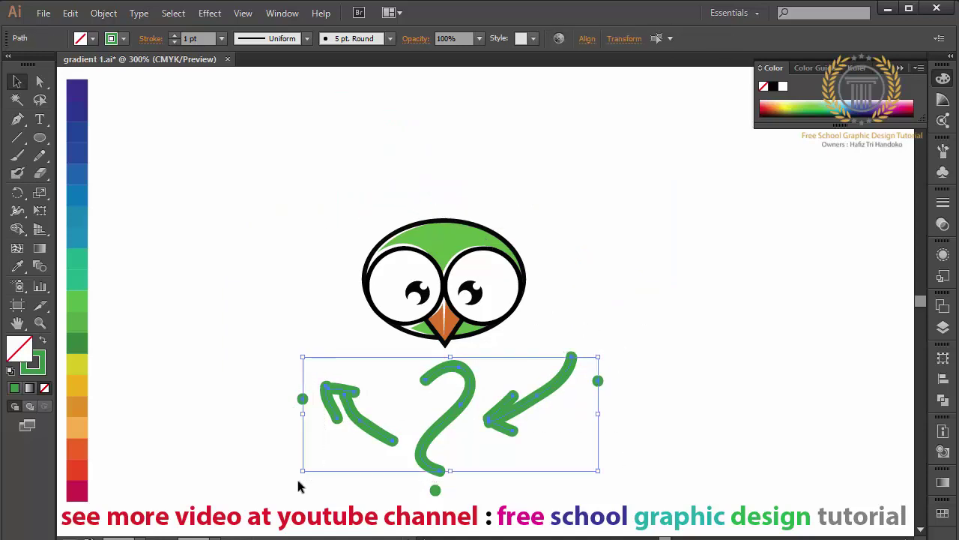
{"action": "key", "text": "Delete"}
{"action": "left_click_drag", "start_coordinate": [415, 447], "coordinate": [444, 494]}
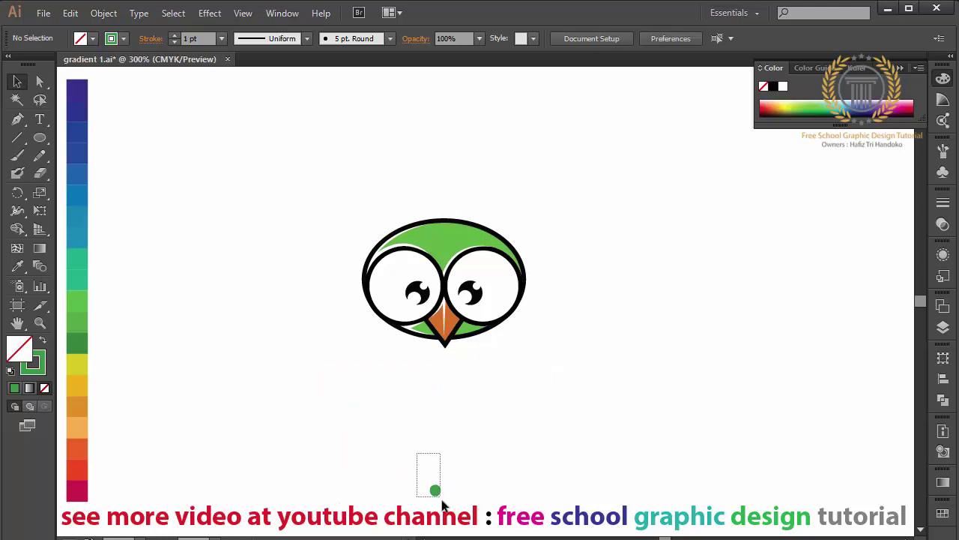
{"action": "key", "text": "Delete"}
Step: Type 'BirdCharacter' and move the text centred just below the owl face
{"action": "left_click", "coordinate": [40, 118]}
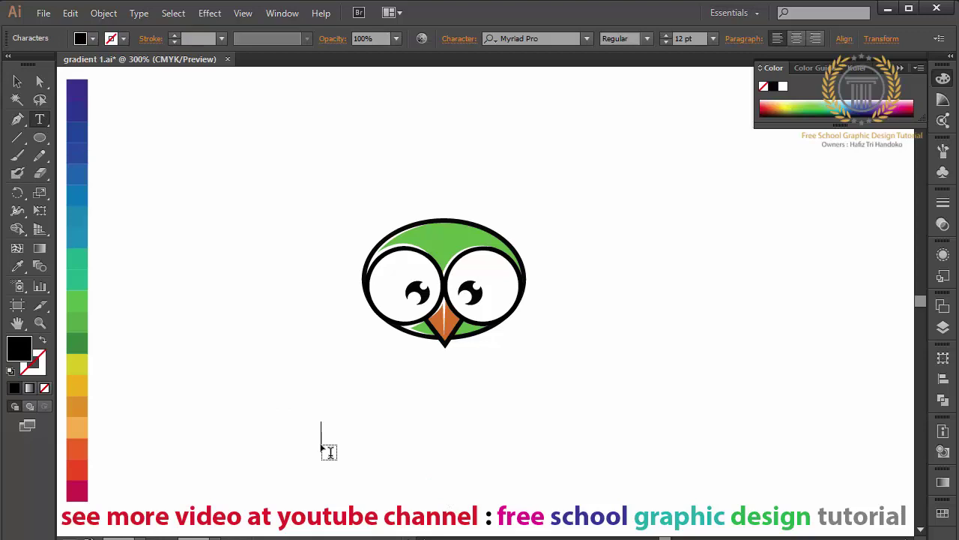
{"action": "type", "text": "Bi "}
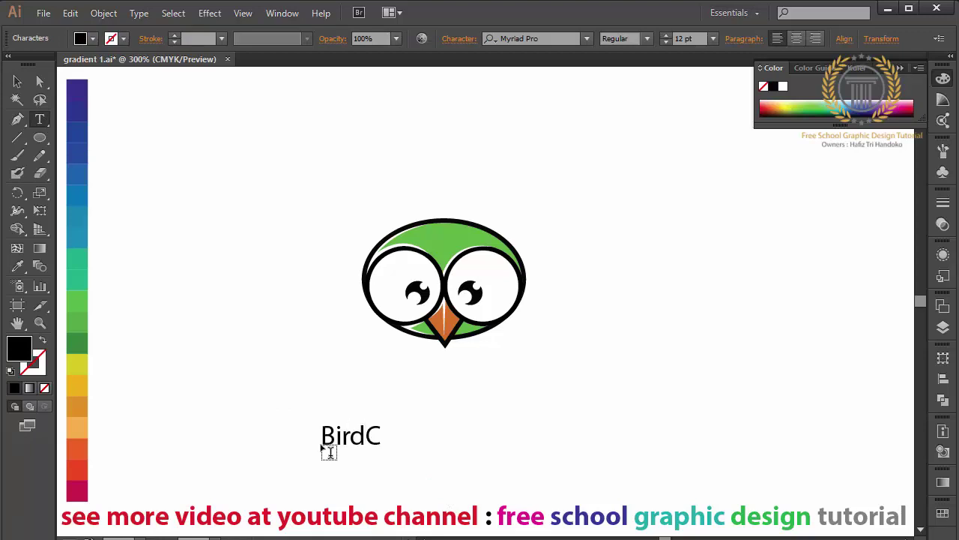
{"action": "type", "text": "haract"}
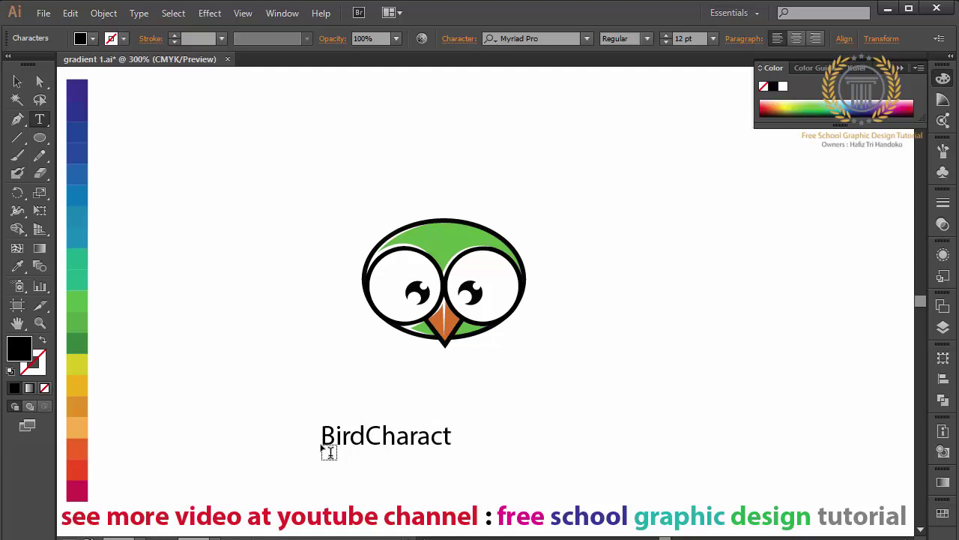
{"action": "type", "text": "er"}
{"action": "left_click", "coordinate": [20, 84]}
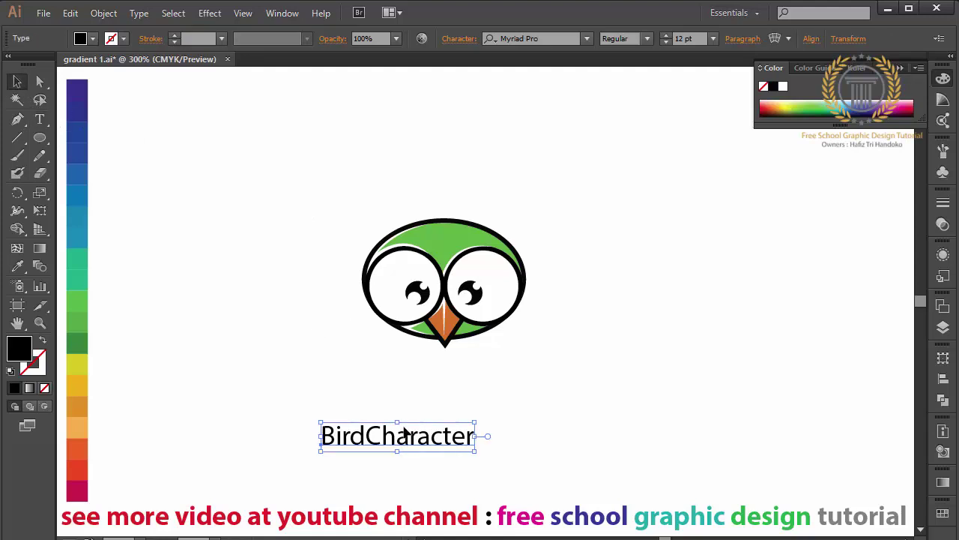
{"action": "left_click_drag", "start_coordinate": [440, 434], "coordinate": [473, 371]}
{"action": "left_click", "coordinate": [480, 423]}
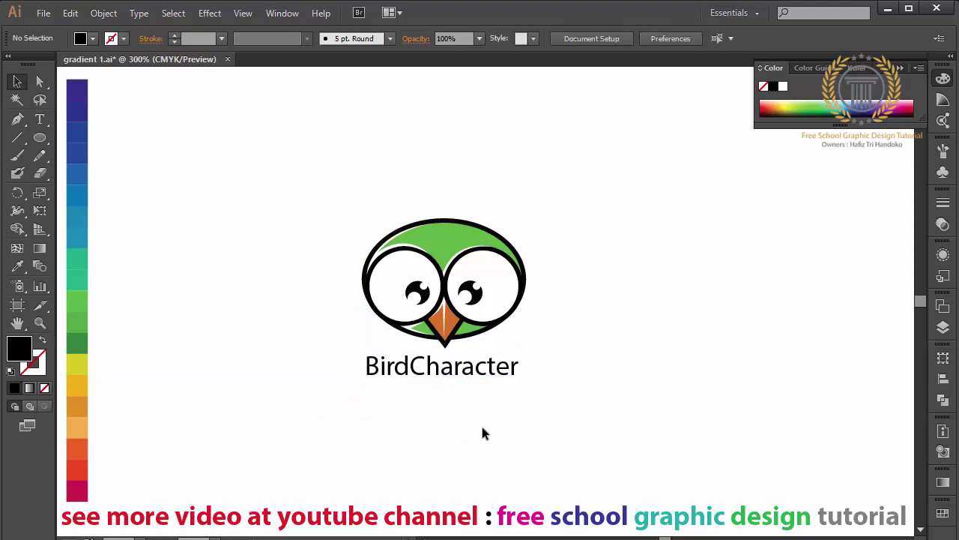
Step: Set the word 'Character' to the Bold font style
{"action": "double_click", "coordinate": [421, 376]}
{"action": "left_click_drag", "start_coordinate": [410, 367], "coordinate": [562, 368]}
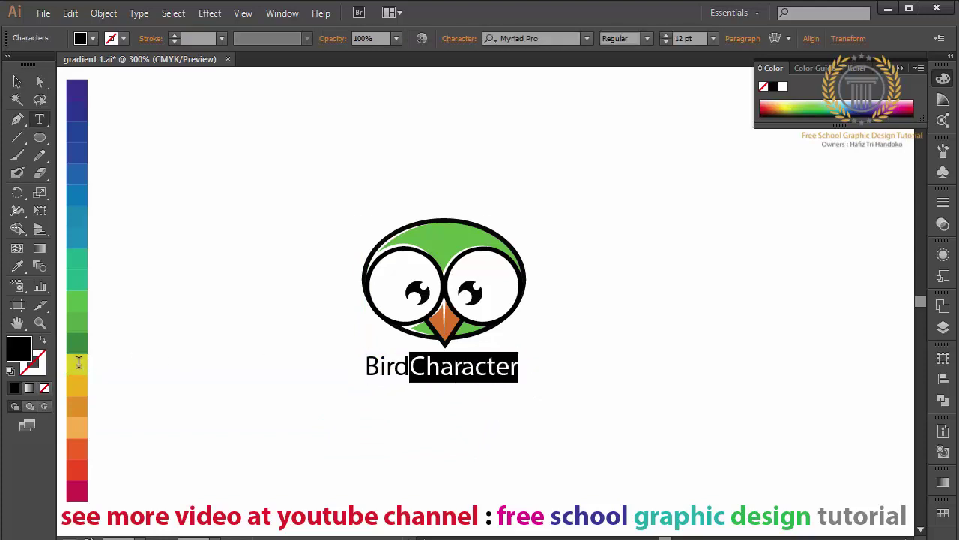
{"action": "left_click", "coordinate": [642, 38]}
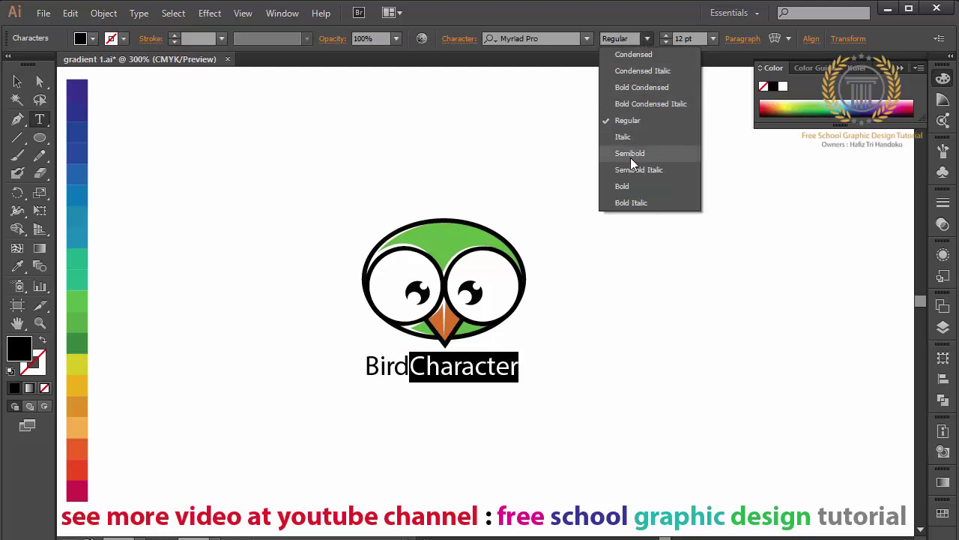
{"action": "left_click", "coordinate": [632, 186]}
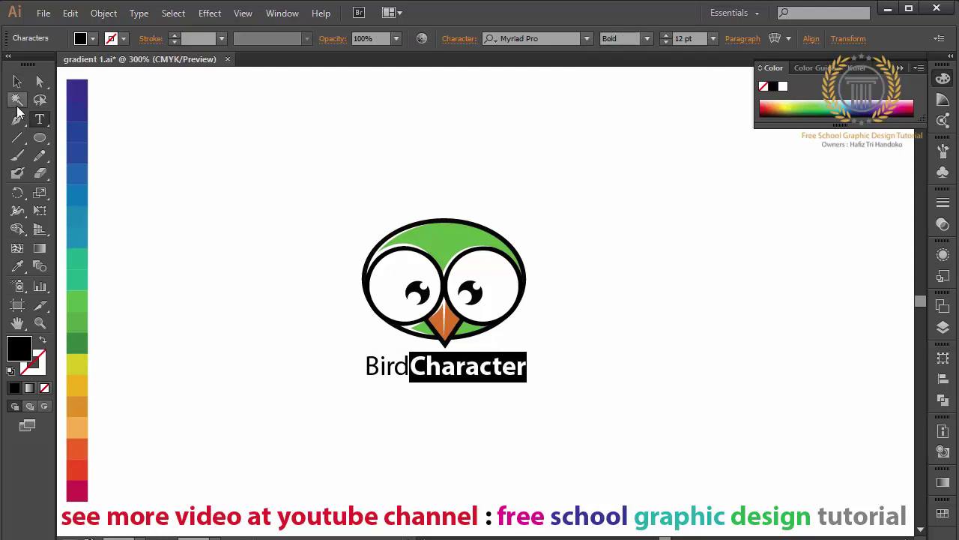
{"action": "left_click", "coordinate": [18, 81]}
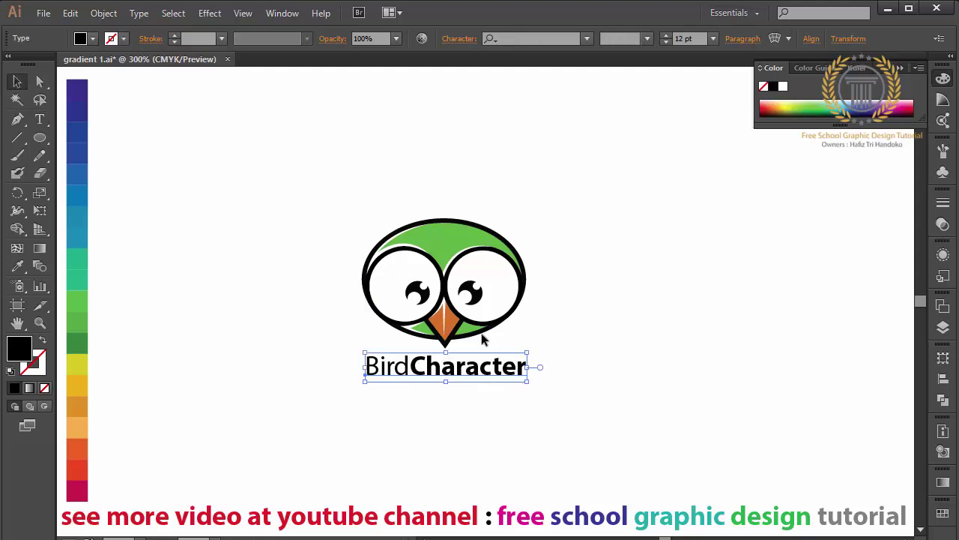
Step: Colour 'Bird' with the owl's green via eyedropper and set its stroke to None
{"action": "key", "text": "t"}
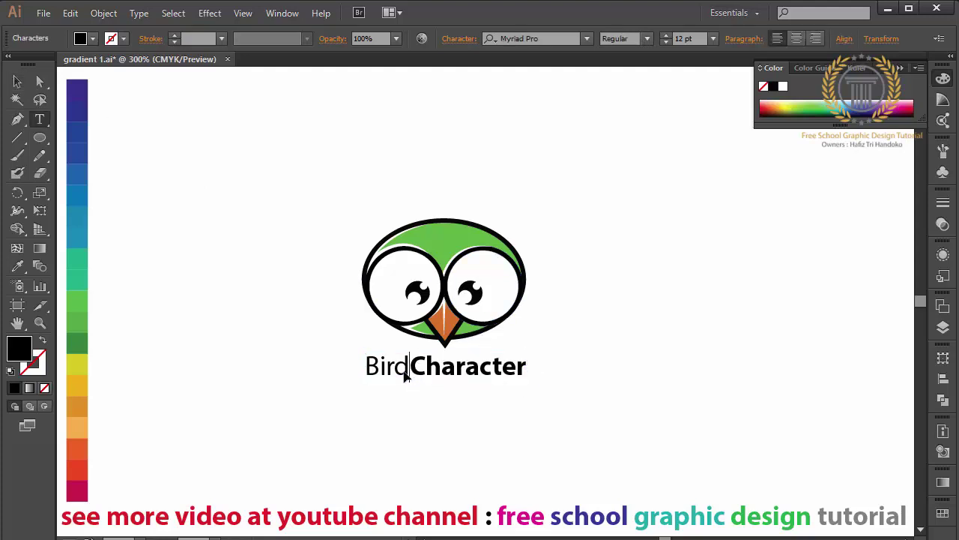
{"action": "left_click_drag", "start_coordinate": [405, 377], "coordinate": [374, 374]}
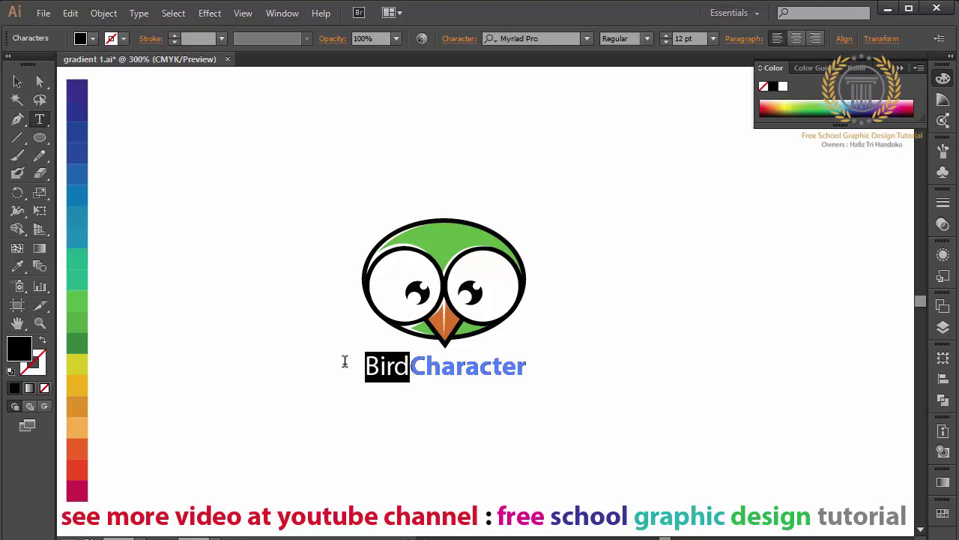
{"action": "left_click", "coordinate": [17, 270]}
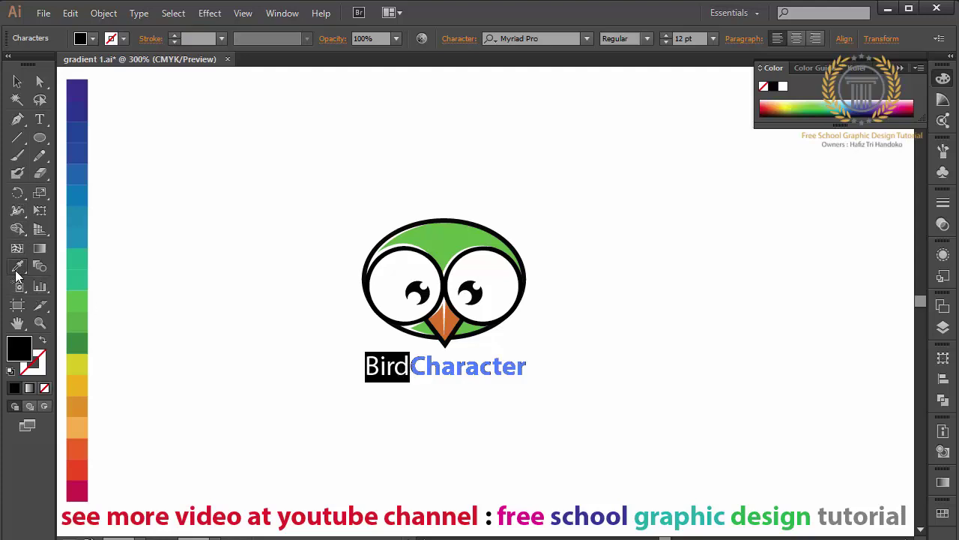
{"action": "left_click", "coordinate": [450, 235]}
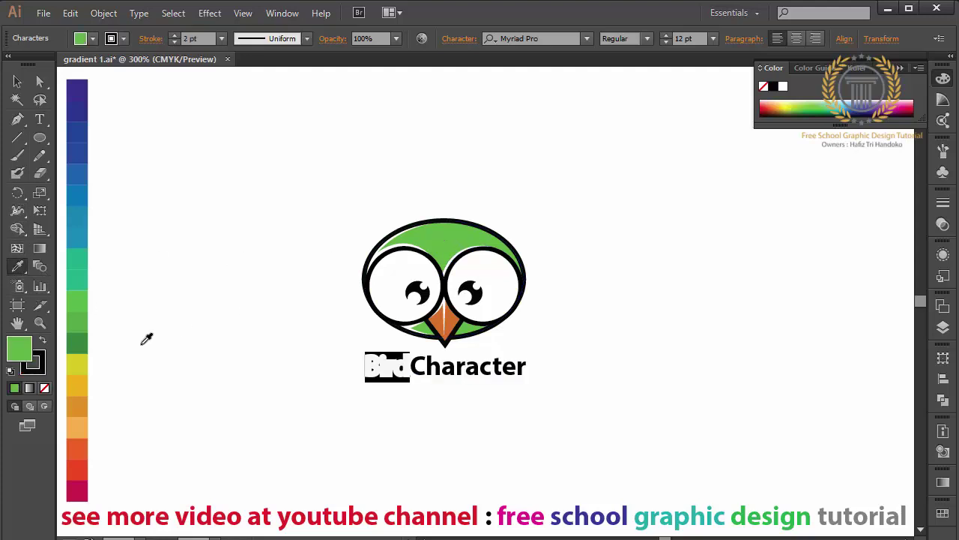
{"action": "left_click", "coordinate": [34, 366]}
{"action": "left_click", "coordinate": [44, 387]}
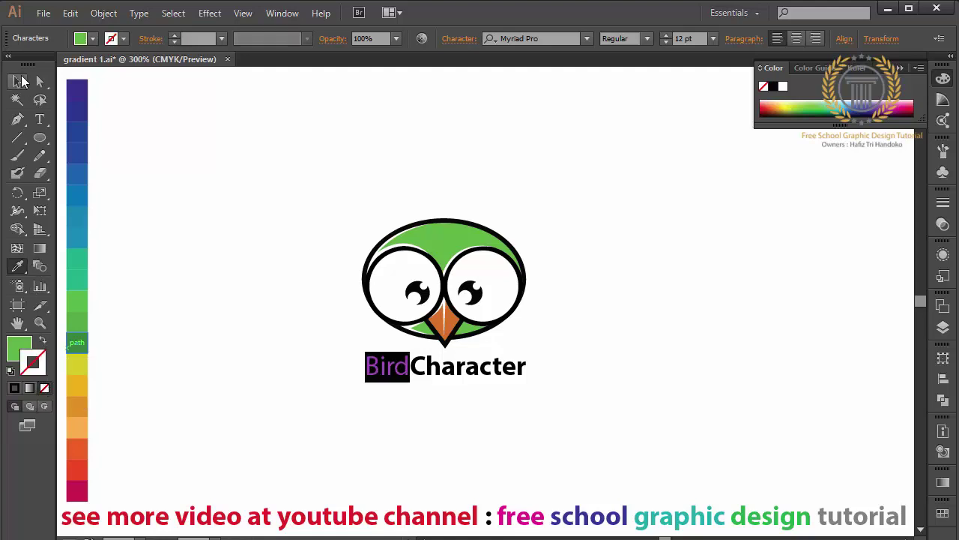
{"action": "left_click", "coordinate": [21, 81]}
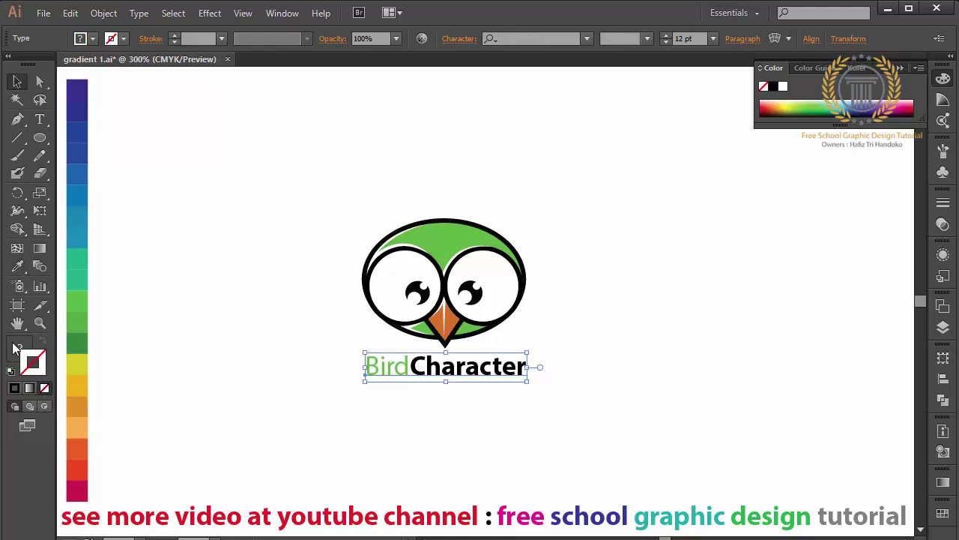
{"action": "left_click", "coordinate": [358, 343]}
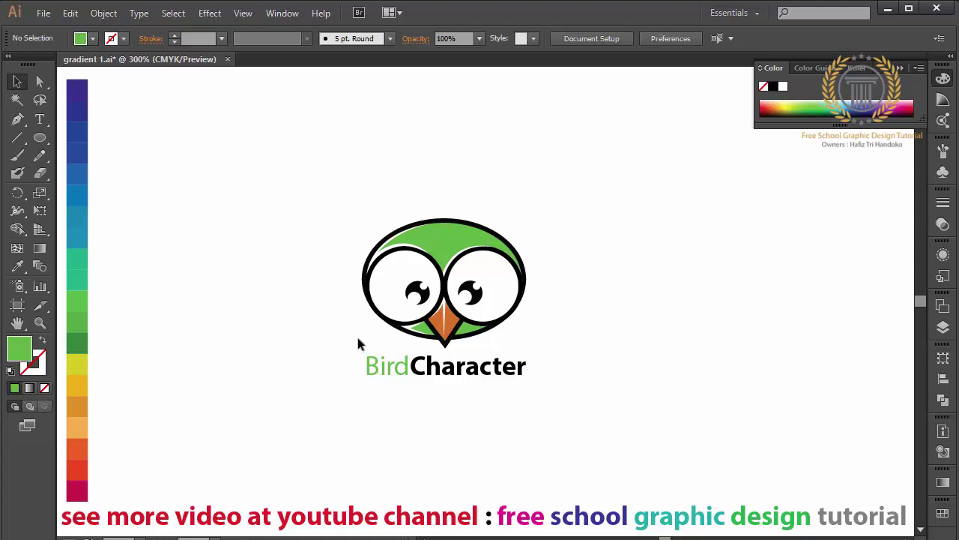
{"action": "left_click", "coordinate": [455, 320]}
{"action": "left_click", "coordinate": [437, 382], "text": "shift"}
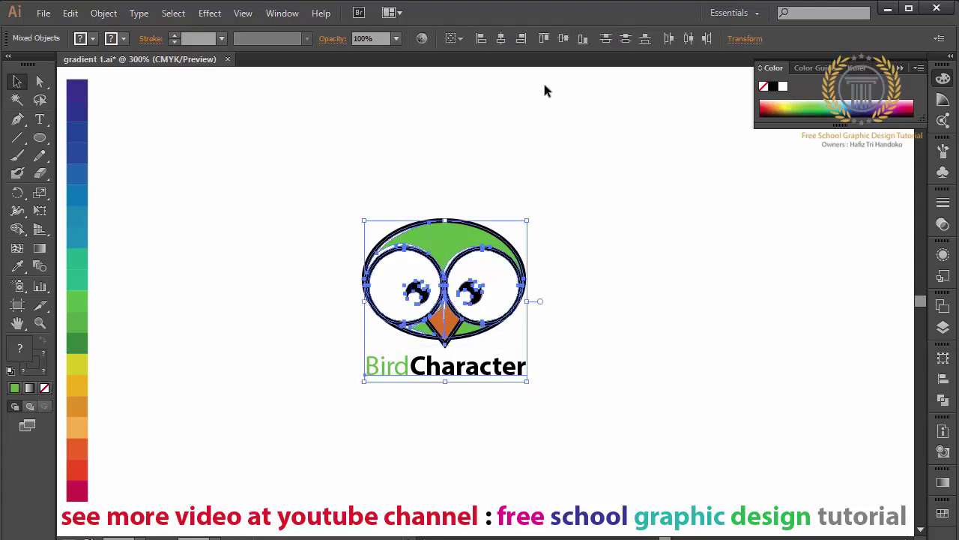
{"action": "left_click", "coordinate": [571, 165]}
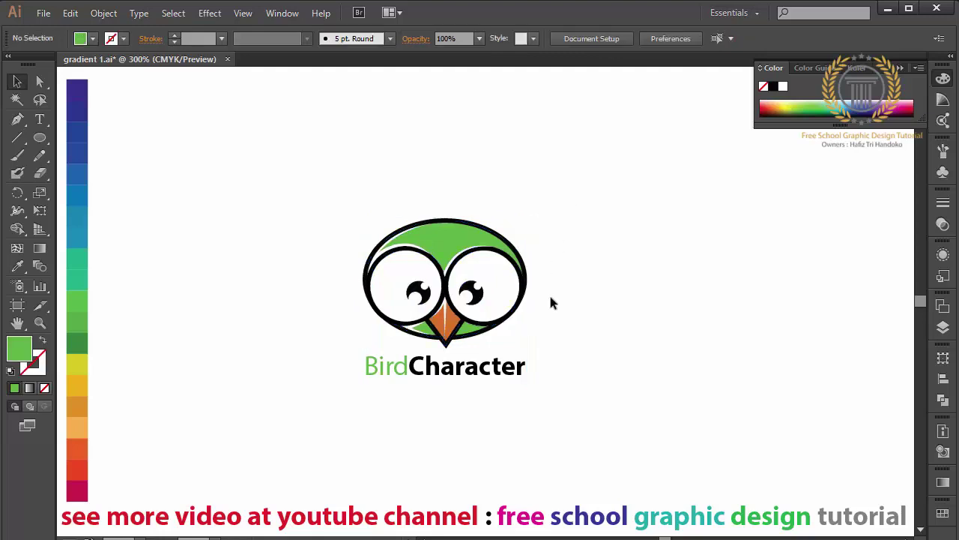
{"action": "left_click_drag", "start_coordinate": [592, 165], "coordinate": [303, 442]}
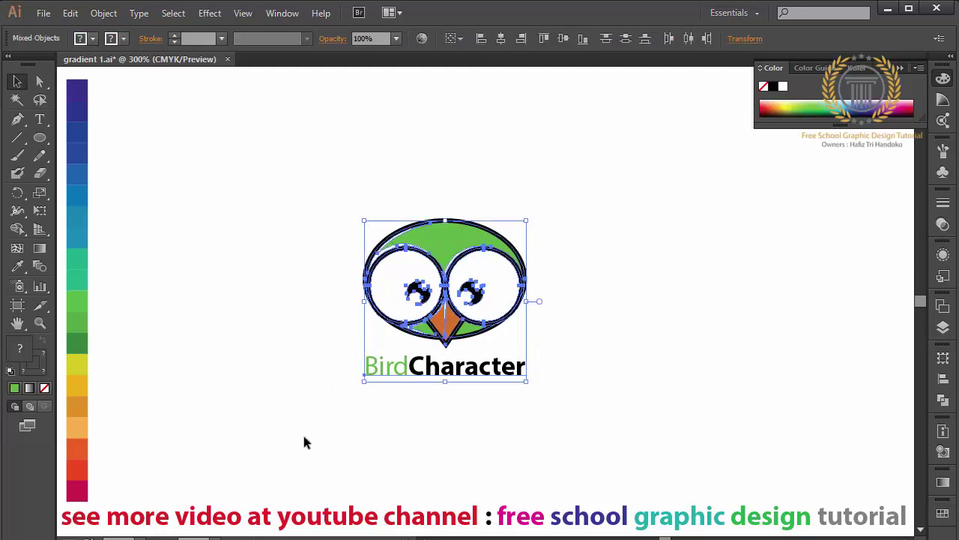
{"action": "left_click", "coordinate": [268, 378]}
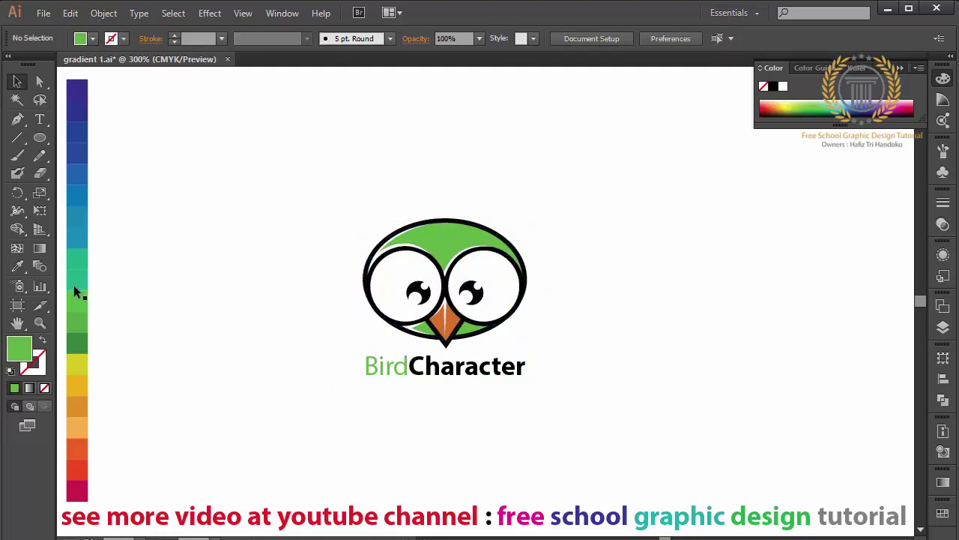
{"action": "left_click", "coordinate": [19, 156]}
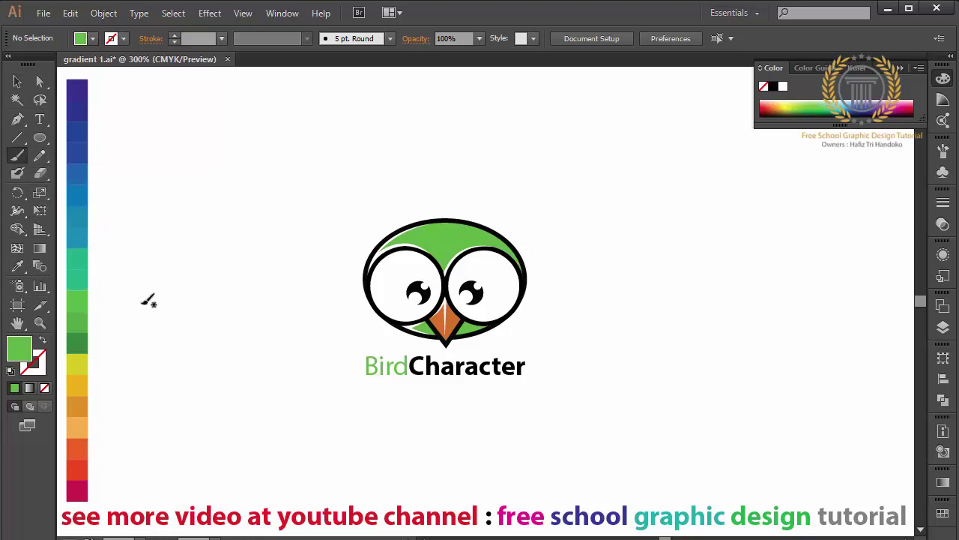
{"action": "mouse_move", "coordinate": [557, 314]}
{"action": "left_mouse_down"}
{"action": "mouse_move", "coordinate": [665, 477]}
{"action": "mouse_move", "coordinate": [680, 447]}
{"action": "left_mouse_up"}
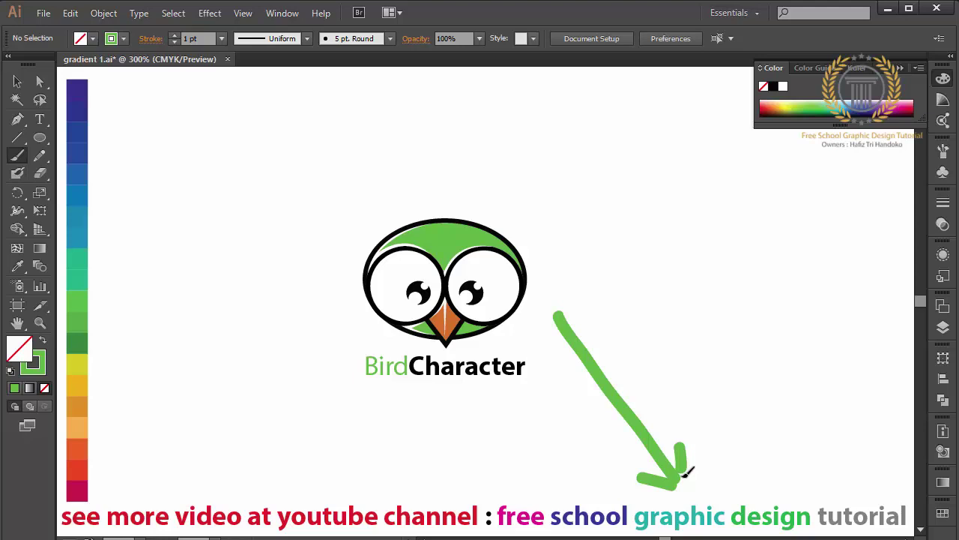
{"action": "mouse_move", "coordinate": [383, 401]}
{"action": "left_mouse_down"}
{"action": "mouse_move", "coordinate": [363, 465]}
{"action": "mouse_move", "coordinate": [619, 450]}
{"action": "mouse_move", "coordinate": [591, 470]}
{"action": "left_mouse_up"}
{"action": "mouse_move", "coordinate": [496, 492]}
{"action": "left_mouse_down"}
{"action": "mouse_move", "coordinate": [839, 475]}
{"action": "mouse_move", "coordinate": [910, 516]}
{"action": "left_mouse_up"}
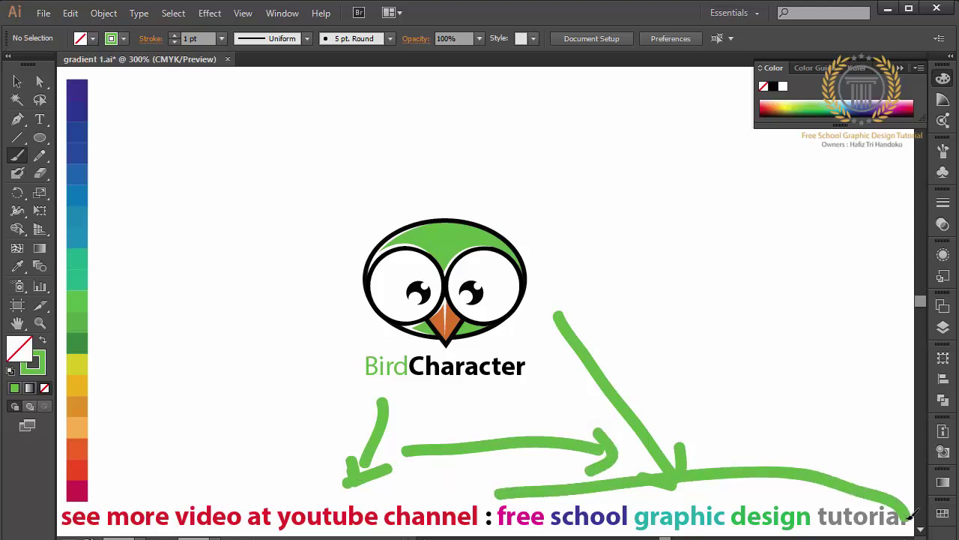
{"action": "mouse_move", "coordinate": [491, 501]}
{"action": "left_mouse_down"}
{"action": "mouse_move", "coordinate": [600, 533]}
{"action": "mouse_move", "coordinate": [817, 532]}
{"action": "mouse_move", "coordinate": [916, 513]}
{"action": "left_mouse_up"}
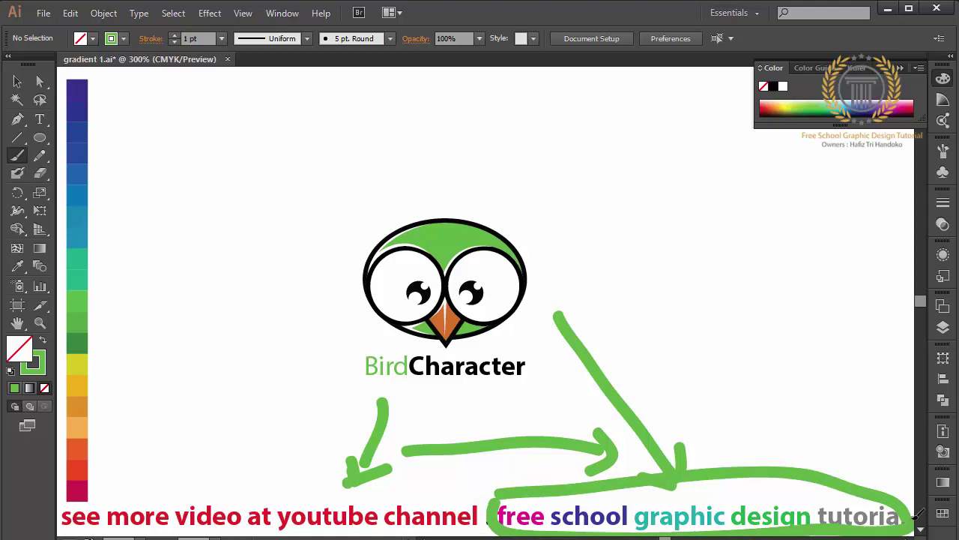
{"action": "key", "text": "ctrl+z"}
{"action": "key", "text": "ctrl+z"}
{"action": "key", "text": "ctrl+z"}
{"action": "key", "text": "ctrl+z"}
{"action": "key", "text": "ctrl+z"}
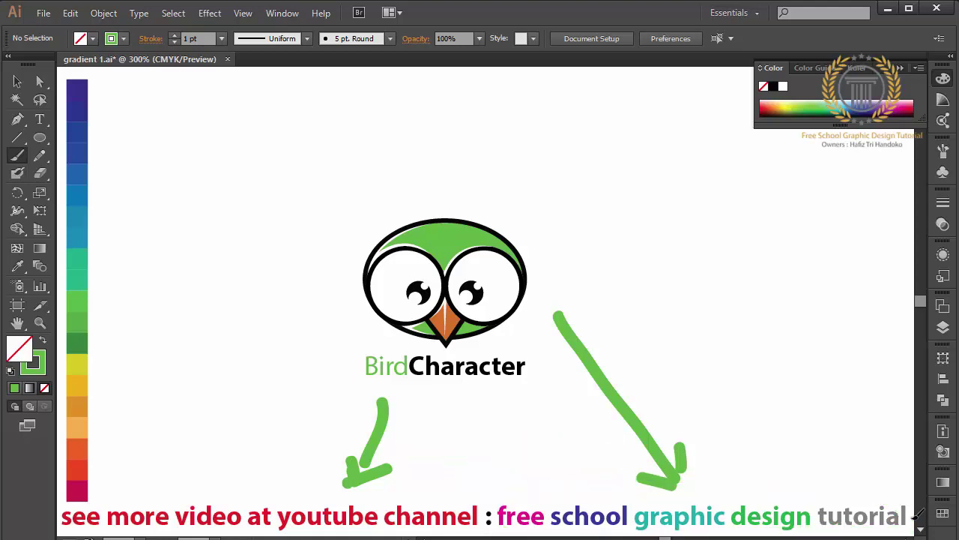
{"action": "key", "text": "ctrl+z"}
{"action": "key", "text": "ctrl+z"}
{"action": "key", "text": "ctrl+z"}
{"action": "key", "text": "ctrl+z"}
{"action": "key", "text": "ctrl+z"}
{"action": "key", "text": "ctrl+z"}
{"action": "key", "text": "ctrl+z"}
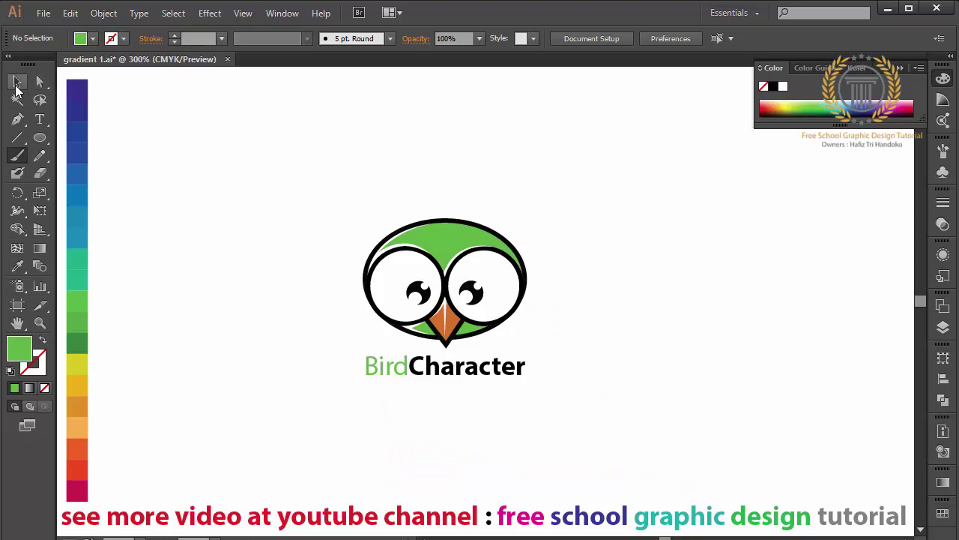
{"action": "left_click", "coordinate": [18, 83]}
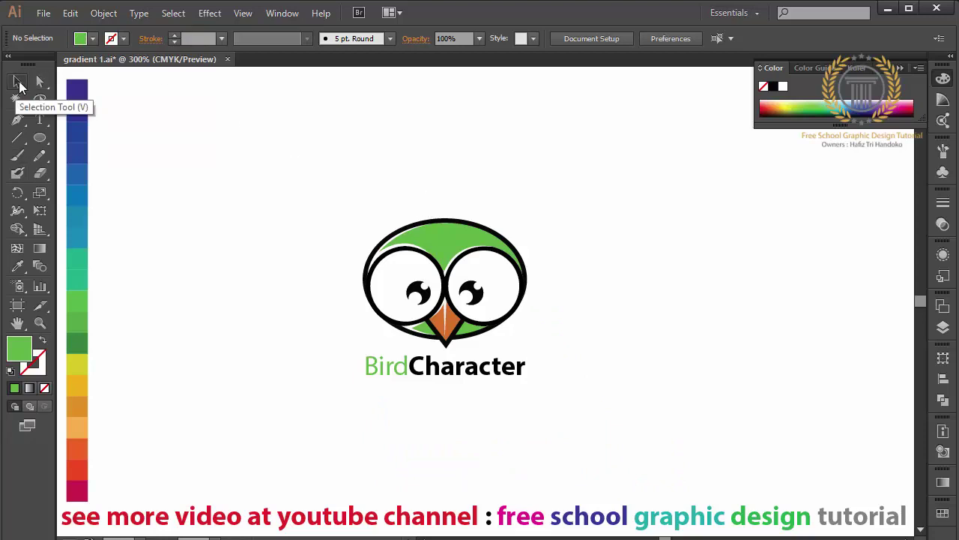
Step: Save As Adobe Illustrator file 'pro 30', accepting the default Illustrator Options
{"action": "left_click", "coordinate": [44, 12]}
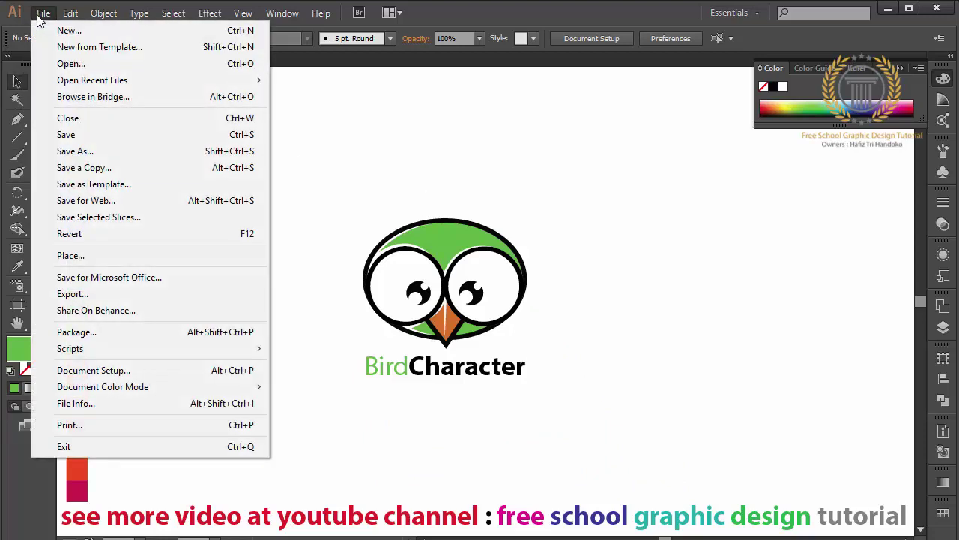
{"action": "left_click", "coordinate": [81, 153]}
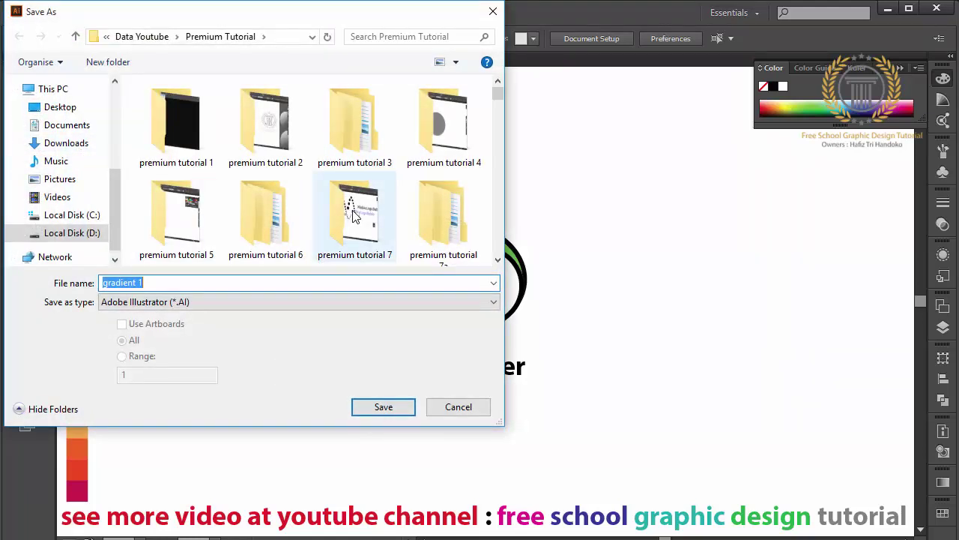
{"action": "type", "text": "pro 30"}
{"action": "left_click", "coordinate": [402, 410]}
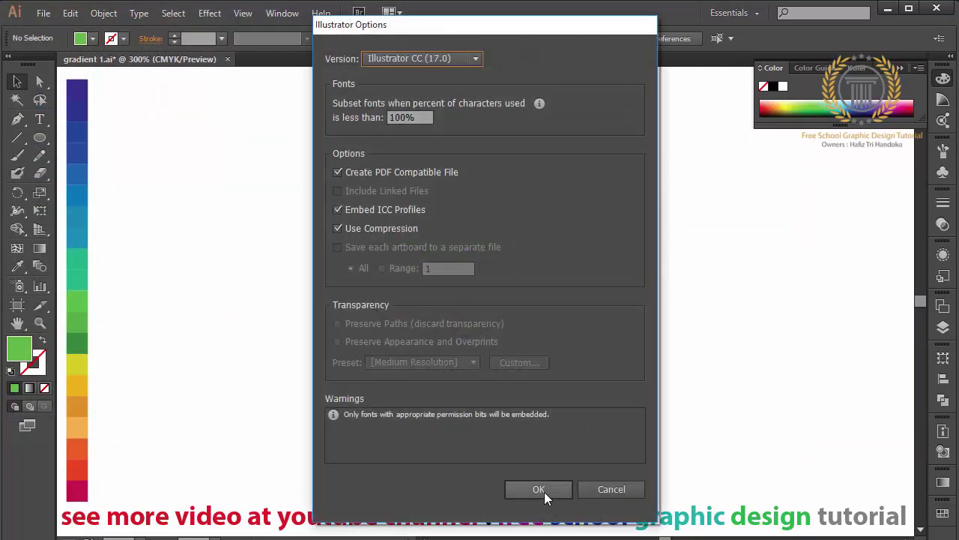
{"action": "left_click", "coordinate": [545, 491]}
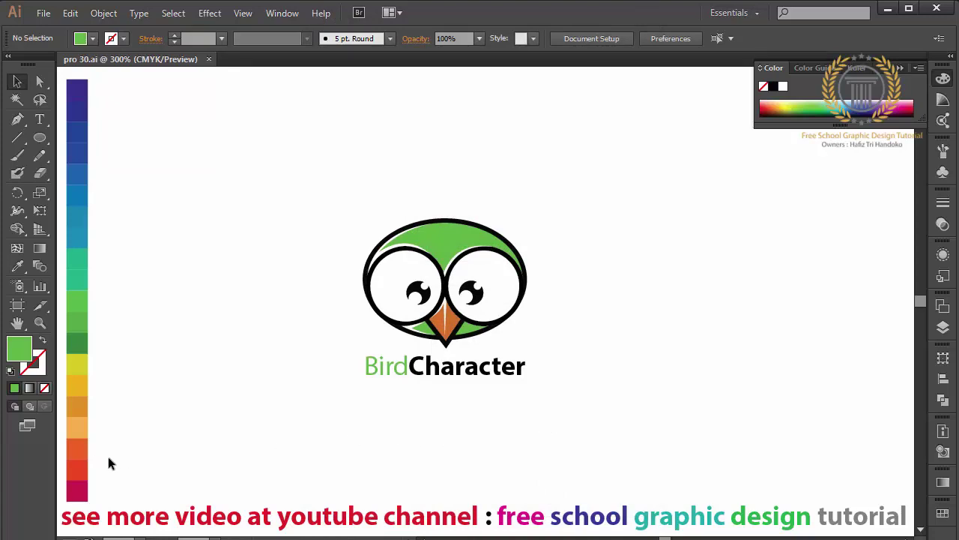
Step: Delete the colour swatch column and bottom banner text, then re-save pro 30.ai
{"action": "left_click_drag", "start_coordinate": [98, 491], "coordinate": [79, 521]}
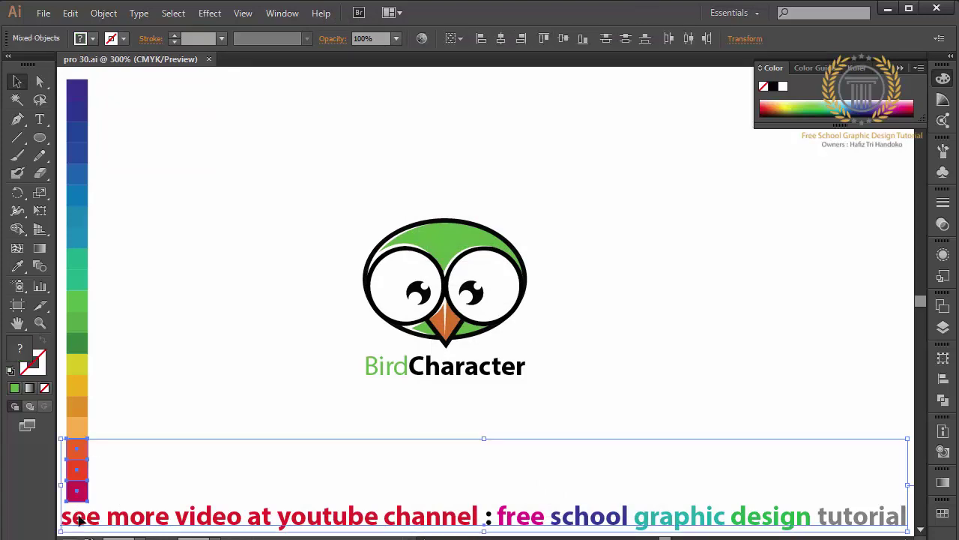
{"action": "left_click", "coordinate": [124, 413]}
{"action": "left_click_drag", "start_coordinate": [95, 83], "coordinate": [72, 495]}
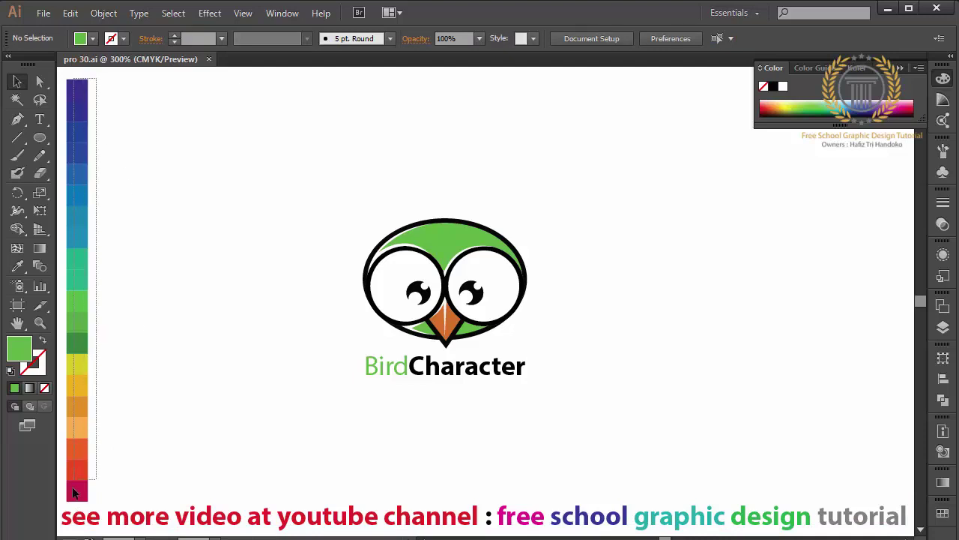
{"action": "key", "text": "Delete"}
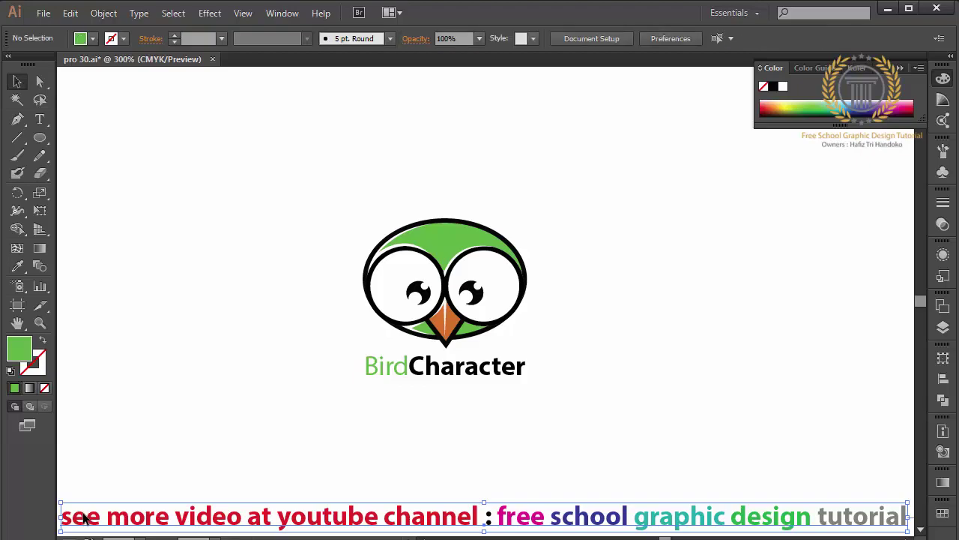
{"action": "left_click", "coordinate": [44, 13]}
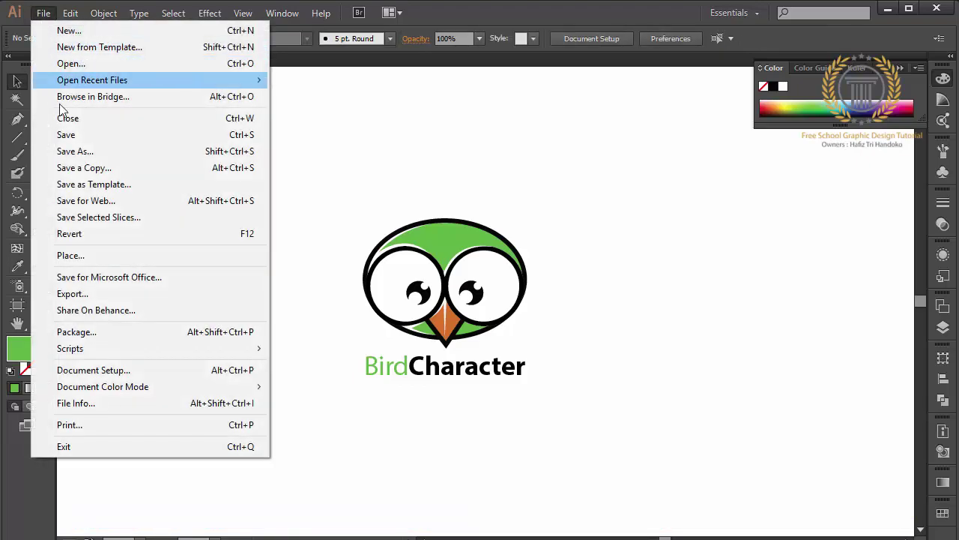
{"action": "left_click", "coordinate": [72, 132]}
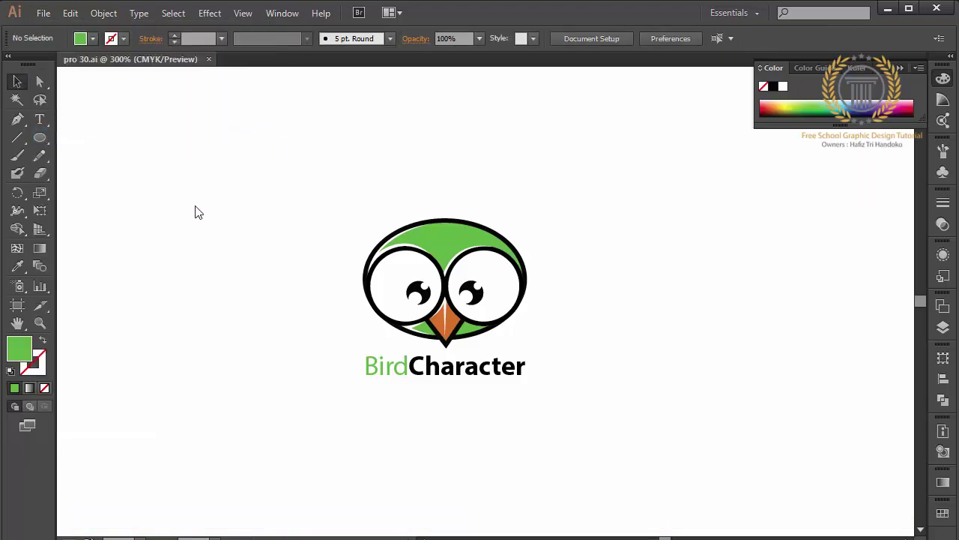